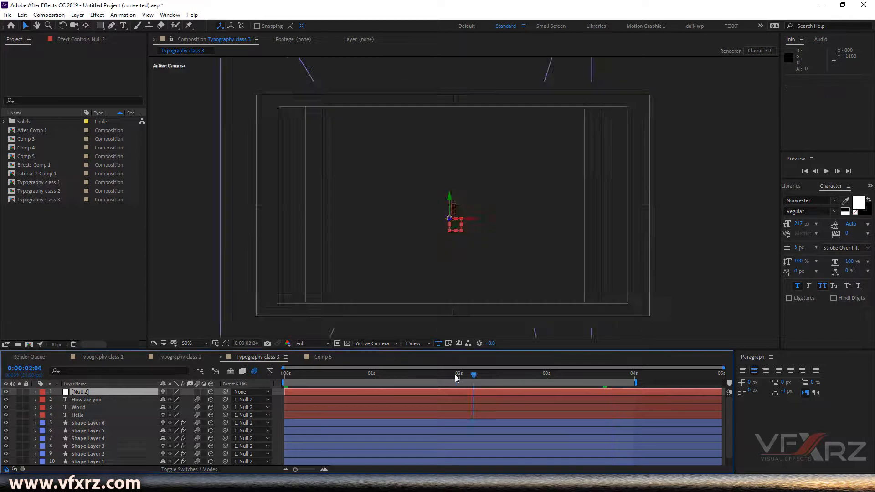
- Scrub through the first part of the Typography class 3 animation to review the finished lightning and text sequence
{"action": "left_click", "coordinate": [344, 374]}
{"action": "left_click_drag", "start_coordinate": [318, 380], "coordinate": [397, 398]}
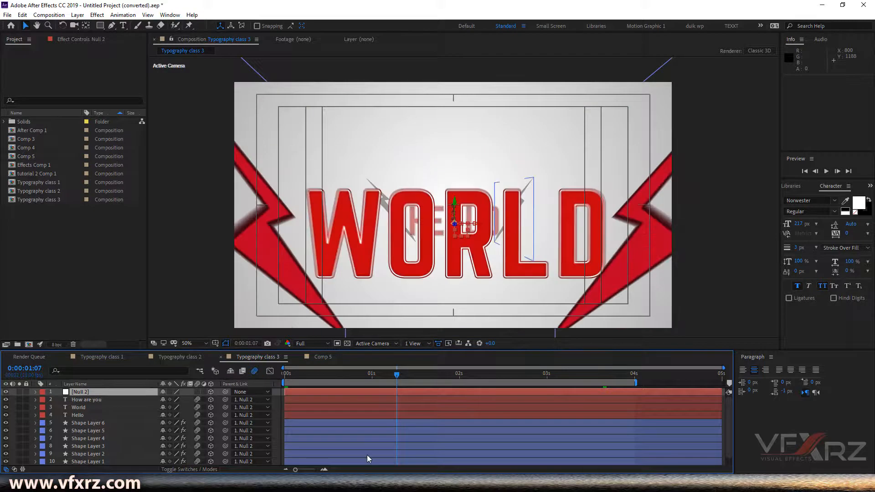
- In the empty Comp 5 composition, create a text layer reading "Hello"
{"action": "left_click", "coordinate": [324, 360]}
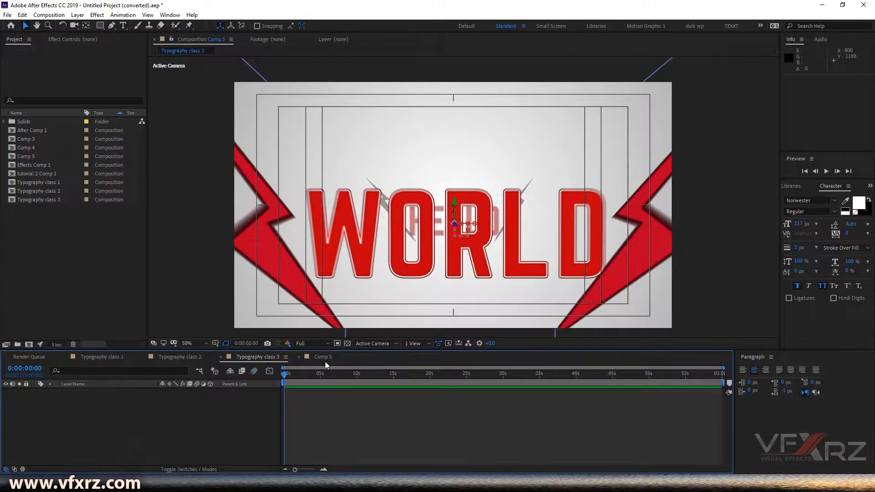
{"action": "right_click", "coordinate": [171, 416]}
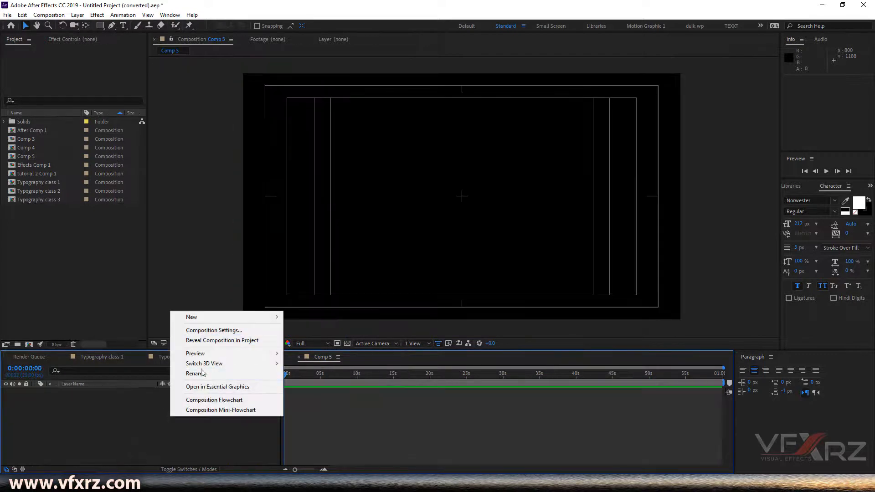
{"action": "mouse_move", "coordinate": [238, 318]}
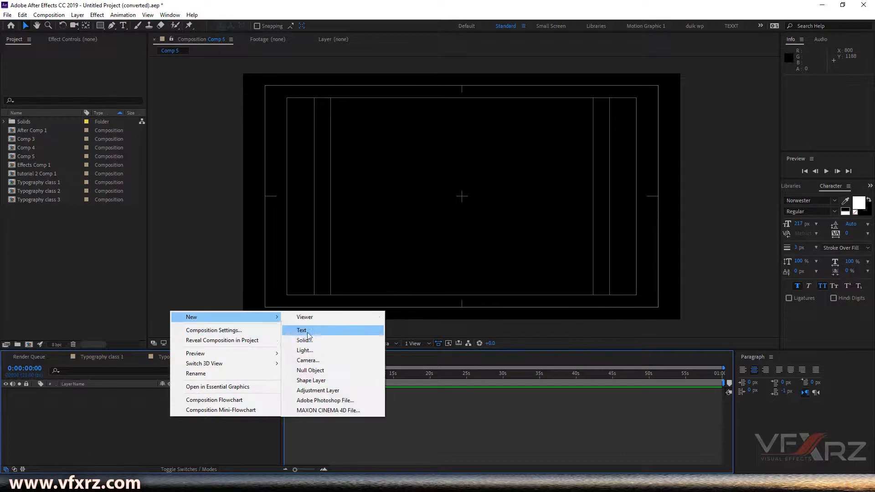
{"action": "left_click", "coordinate": [303, 331]}
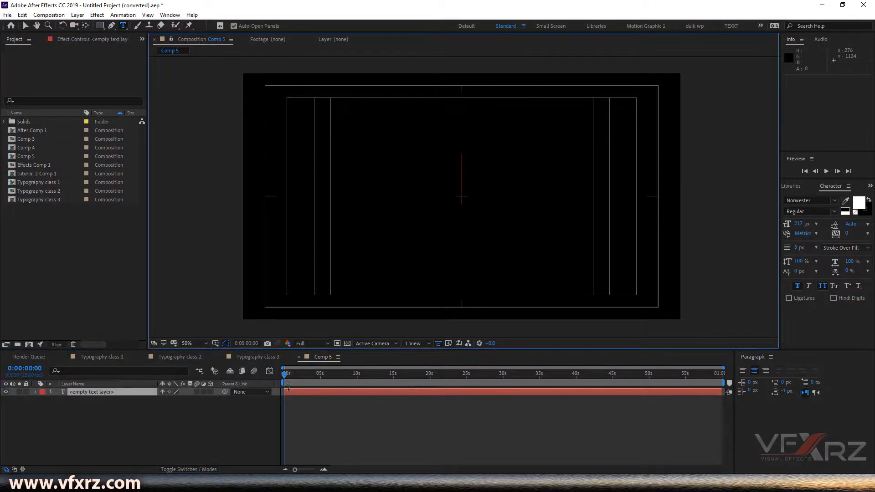
{"action": "type", "text": "Hello"}
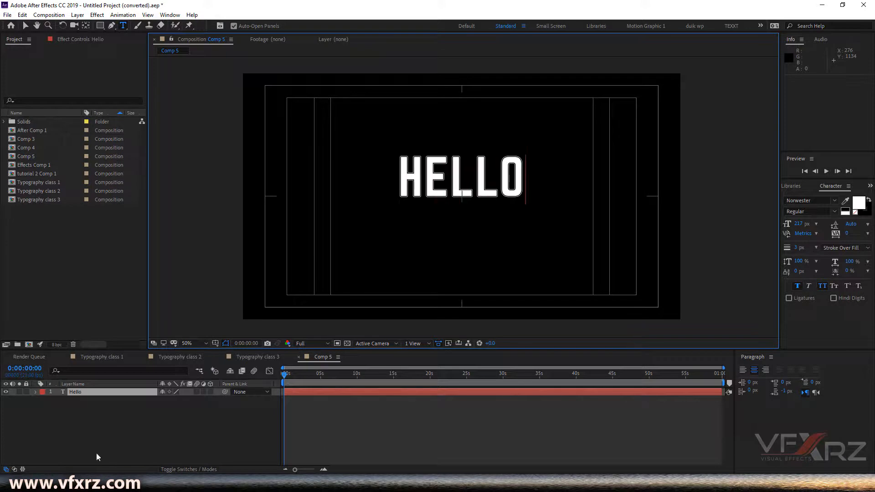
{"action": "left_click", "coordinate": [83, 394]}
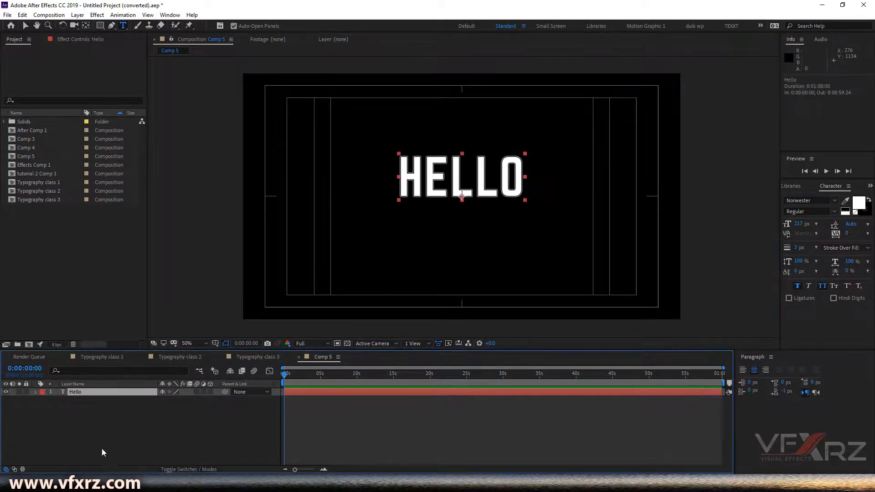
{"action": "left_click", "coordinate": [97, 431]}
- Add a second text layer reading "World" to Comp 5
{"action": "right_click", "coordinate": [97, 429]}
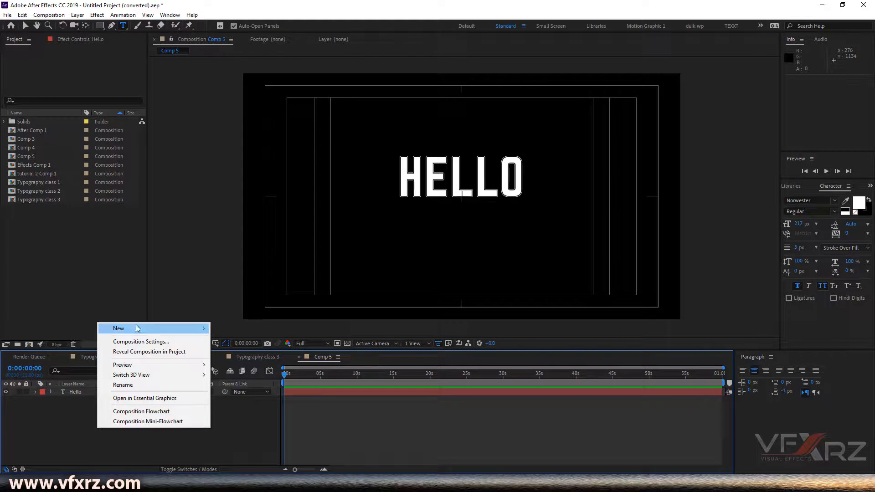
{"action": "mouse_move", "coordinate": [137, 328]}
{"action": "left_click", "coordinate": [257, 346]}
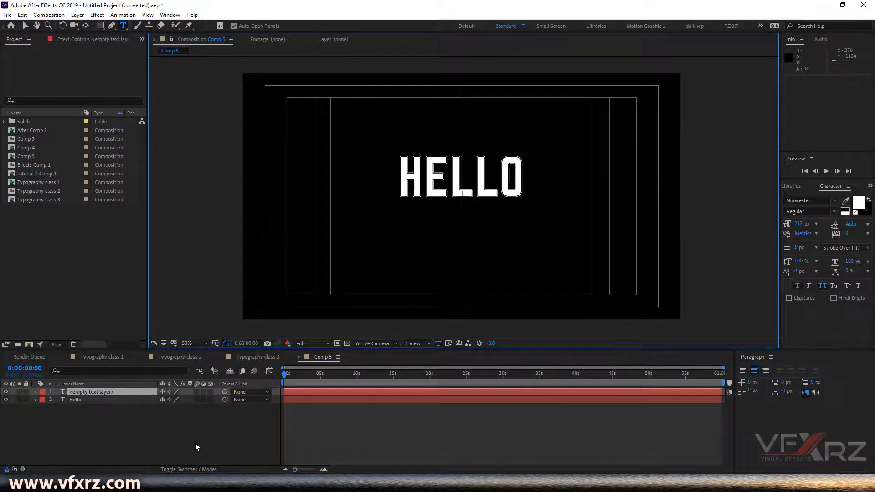
{"action": "type", "text": "W"}
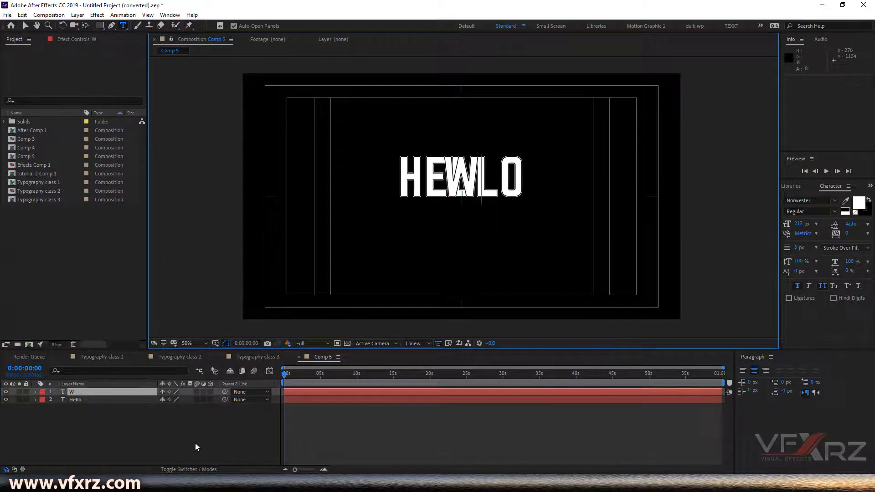
{"action": "type", "text": "orld"}
{"action": "left_click", "coordinate": [159, 453]}
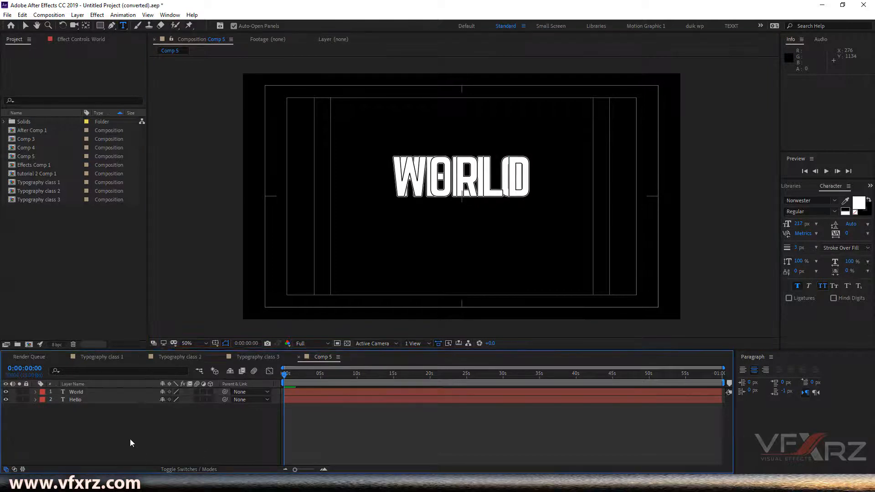
- Add a third text layer reading "How are you?" to Comp 5
{"action": "right_click", "coordinate": [130, 439]}
{"action": "mouse_move", "coordinate": [188, 339]}
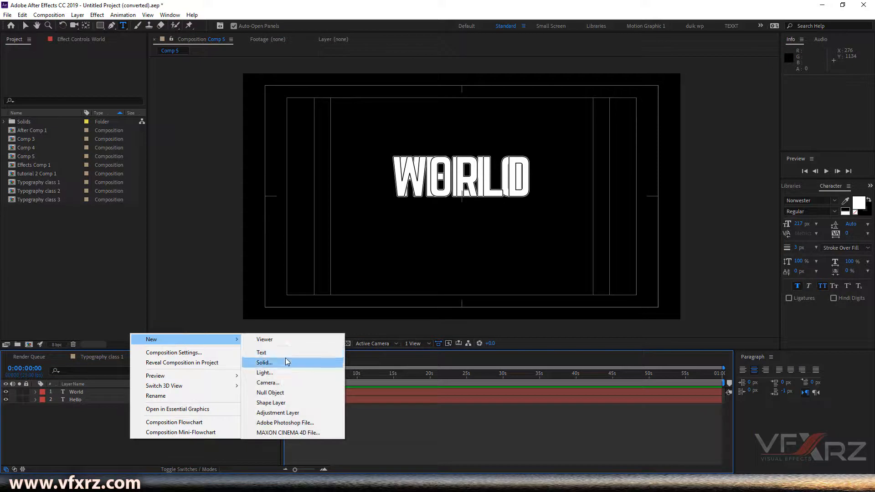
{"action": "left_click", "coordinate": [283, 355]}
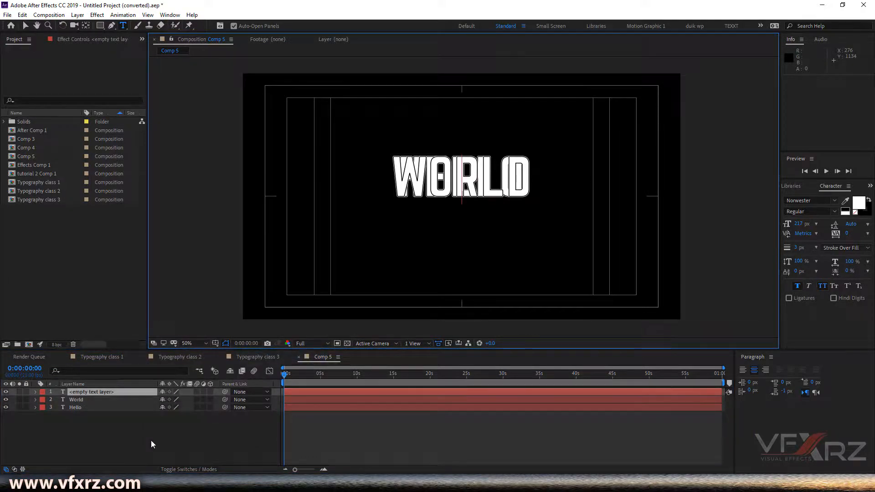
{"action": "type", "text": "How are you"}
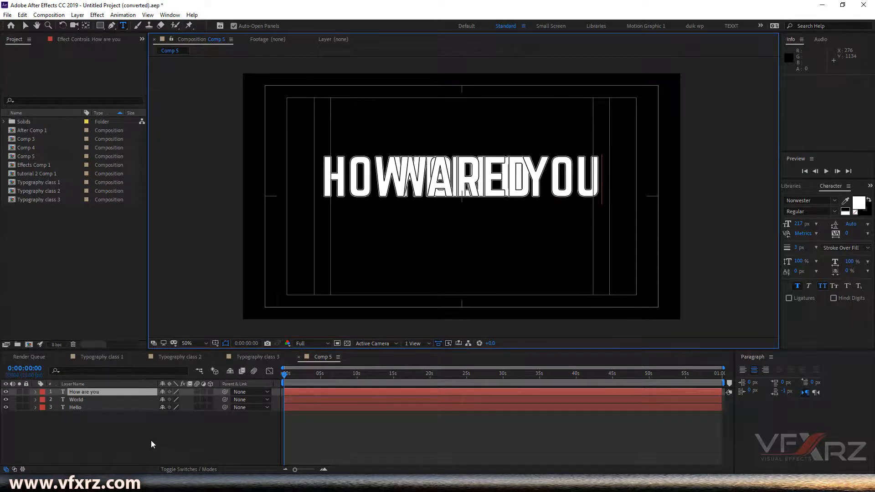
{"action": "type", "text": "?"}
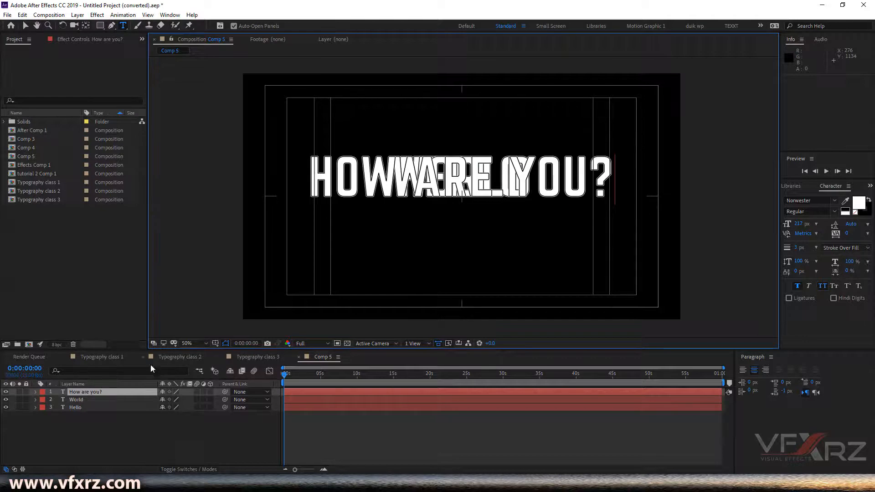
- Hide the World and How are you? text layers and leave only Hello visible
{"action": "left_click", "coordinate": [6, 399]}
{"action": "left_click", "coordinate": [5, 392]}
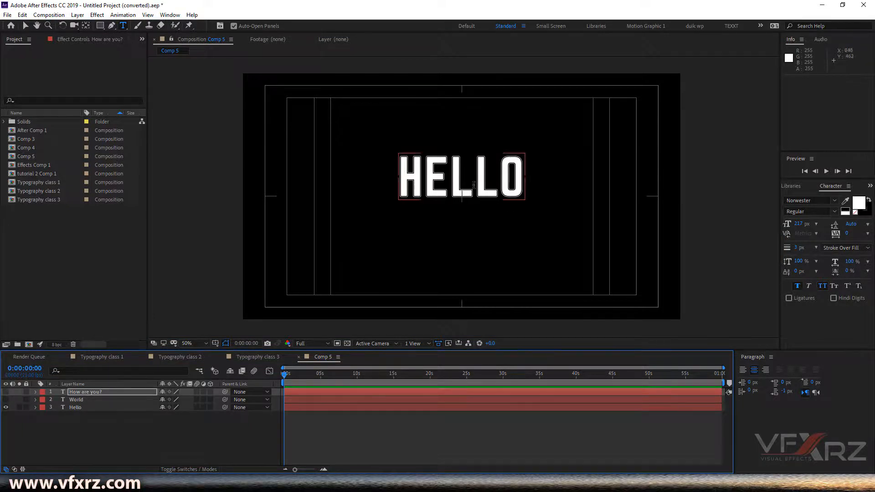
{"action": "left_click", "coordinate": [66, 409]}
{"action": "left_click", "coordinate": [79, 420]}
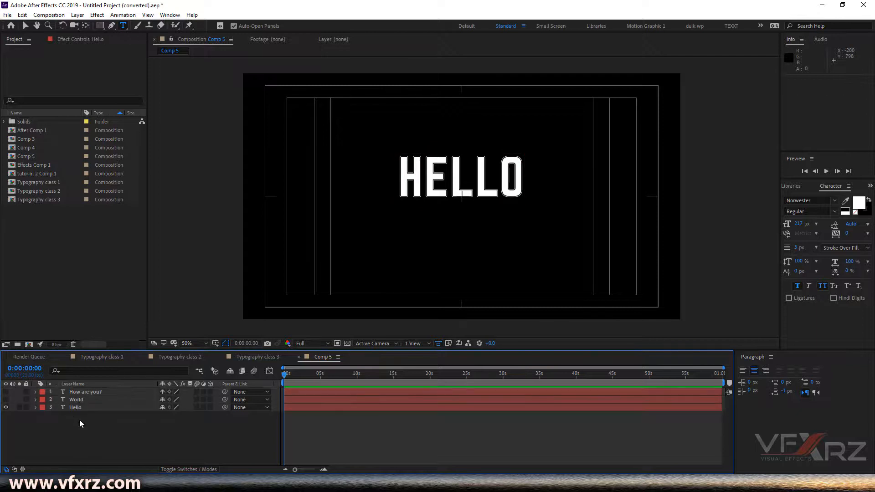
- Examine the lightning bolts beside HELLO in Typography class 3 at 0:00:00:16, and return to Comp 5
{"action": "left_click", "coordinate": [242, 357]}
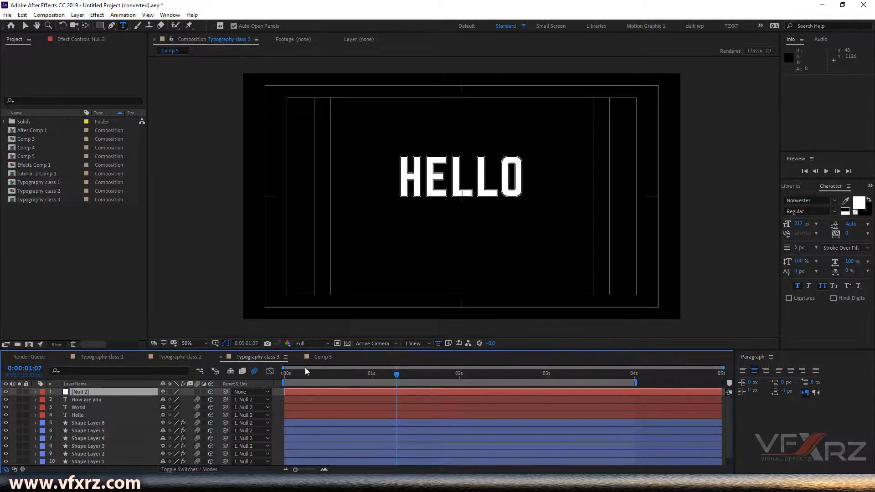
{"action": "left_click_drag", "start_coordinate": [354, 373], "coordinate": [340, 373]}
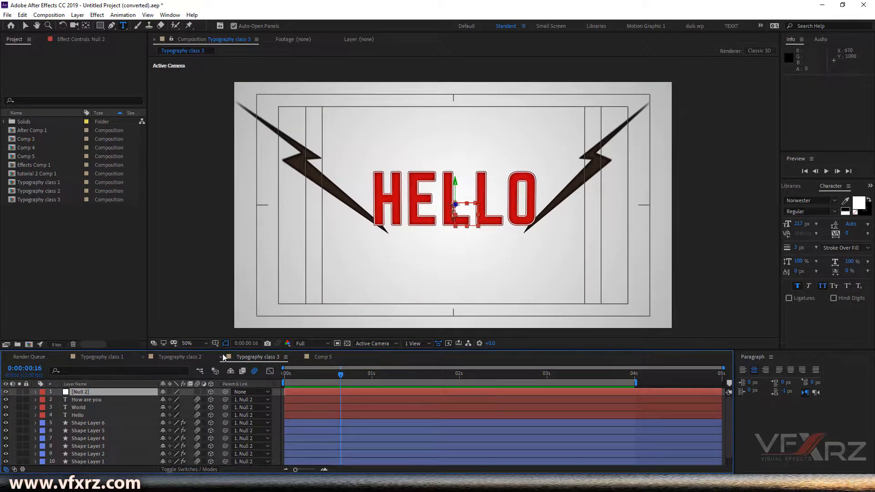
{"action": "left_click", "coordinate": [322, 360]}
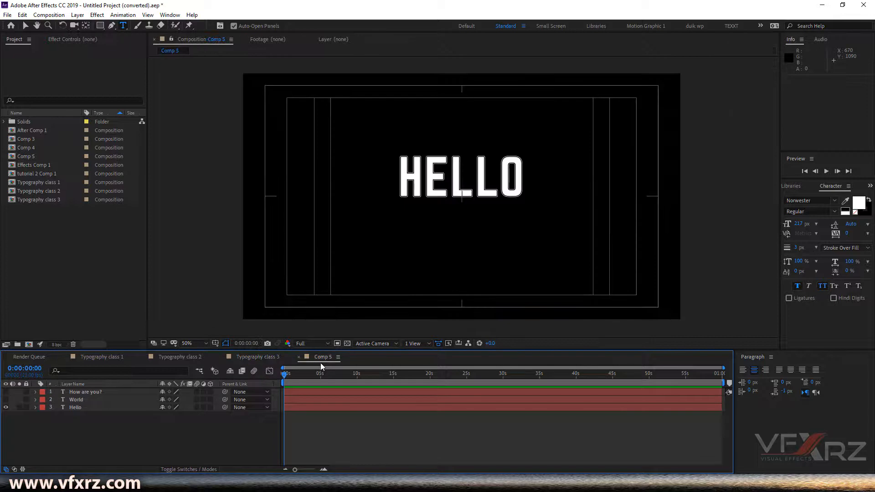
- Draw a closed, filled lightning bolt shape beside the word HELLO with the Pen tool, slanting down toward the text
{"action": "left_click", "coordinate": [112, 26]}
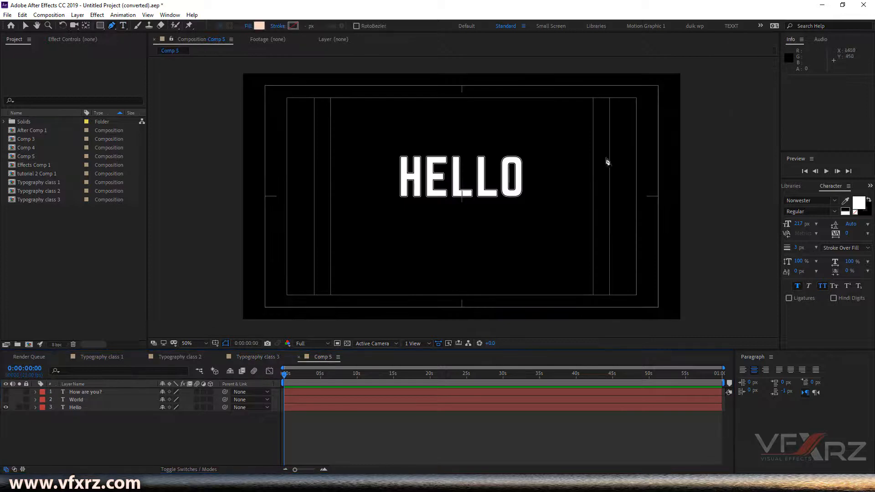
{"action": "left_click", "coordinate": [356, 434]}
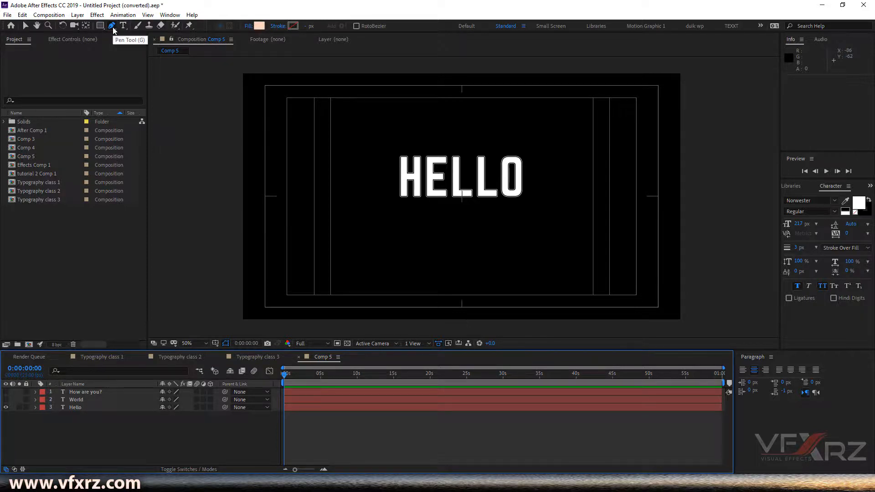
{"action": "left_click", "coordinate": [602, 115]}
{"action": "left_click", "coordinate": [554, 177]}
{"action": "left_click", "coordinate": [579, 161]}
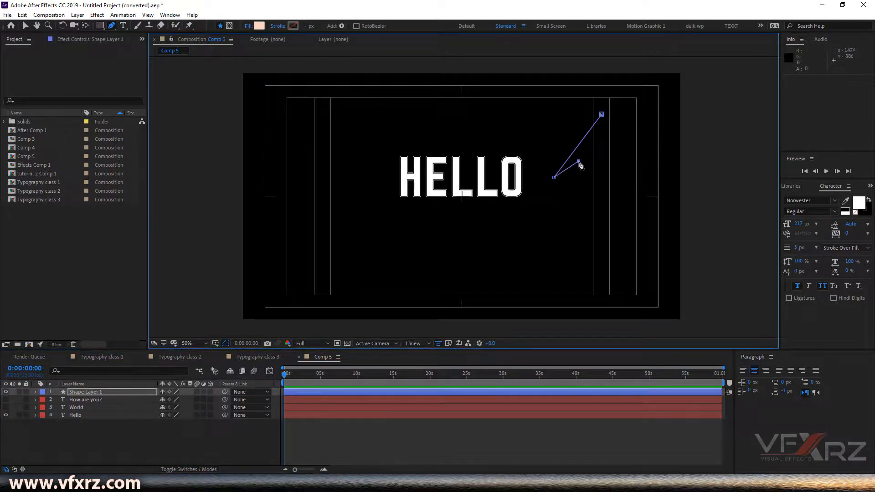
{"action": "left_click", "coordinate": [516, 254]}
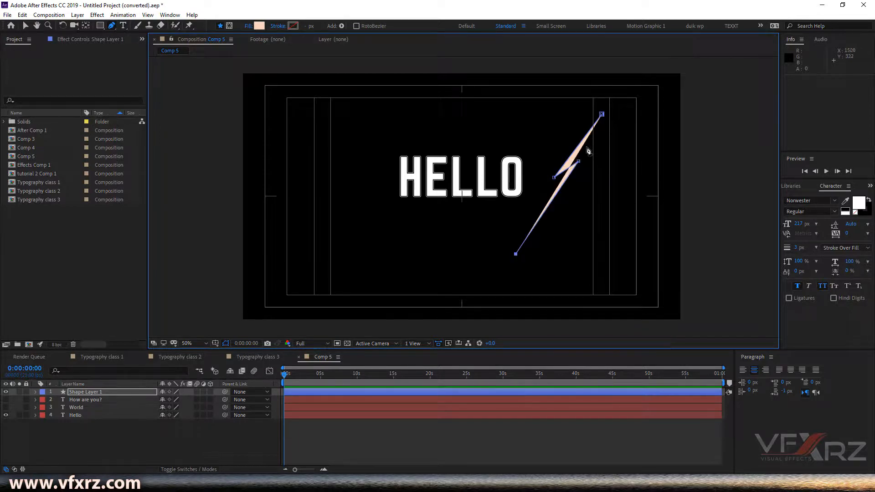
{"action": "left_click", "coordinate": [590, 148]}
{"action": "left_click", "coordinate": [577, 162]}
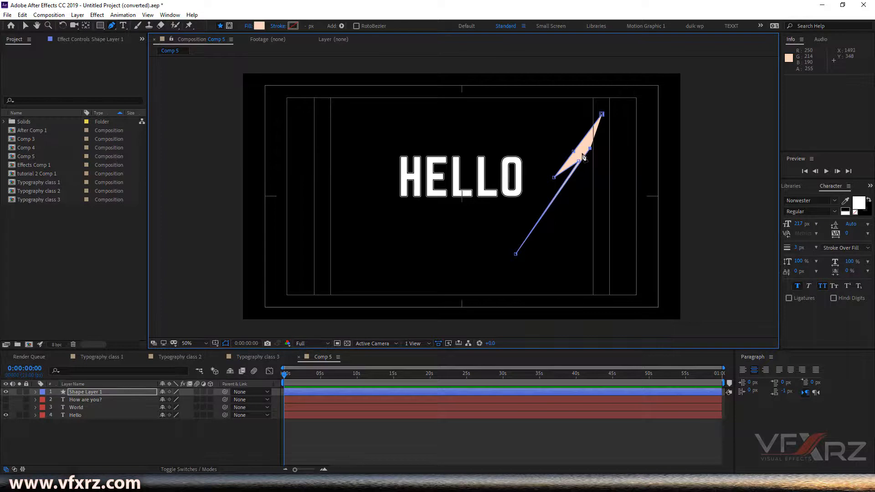
{"action": "left_click", "coordinate": [582, 152]}
{"action": "left_click", "coordinate": [602, 115]}
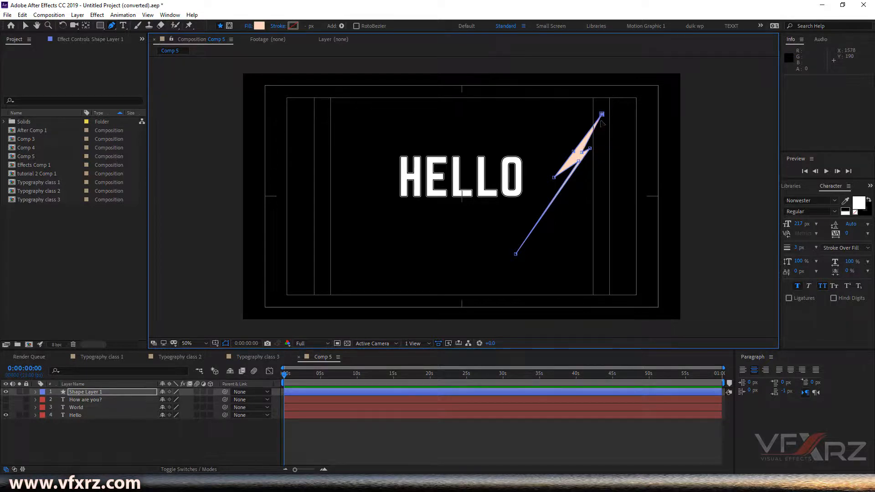
- Reposition the lightning bolt's middle corner vertices to even out its zigzag
{"action": "left_click_drag", "start_coordinate": [579, 161], "coordinate": [577, 159]}
{"action": "left_click", "coordinate": [591, 149]}
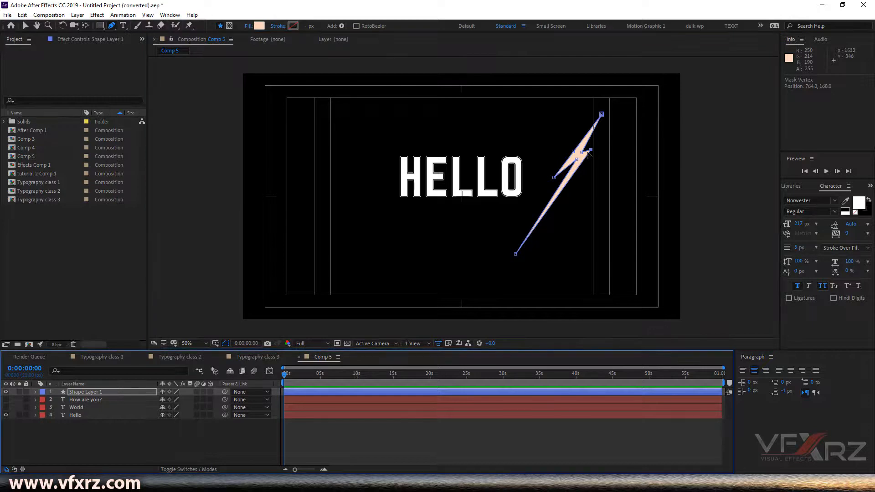
{"action": "mouse_move", "coordinate": [591, 150]}
{"action": "left_mouse_down"}
{"action": "mouse_move", "coordinate": [565, 168]}
{"action": "mouse_move", "coordinate": [595, 145]}
{"action": "left_mouse_up"}
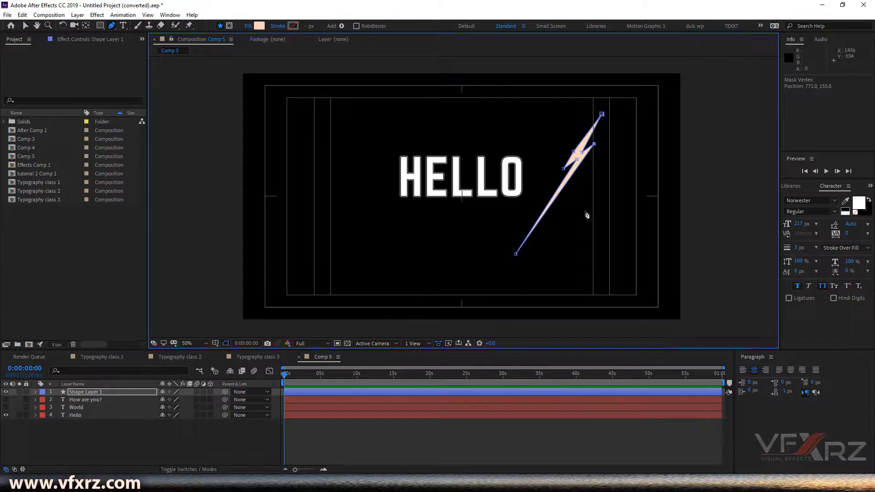
- Rename the lightning bolt shape layer to 1 and duplicate it
{"action": "left_click", "coordinate": [105, 392]}
{"action": "key", "text": "Return"}
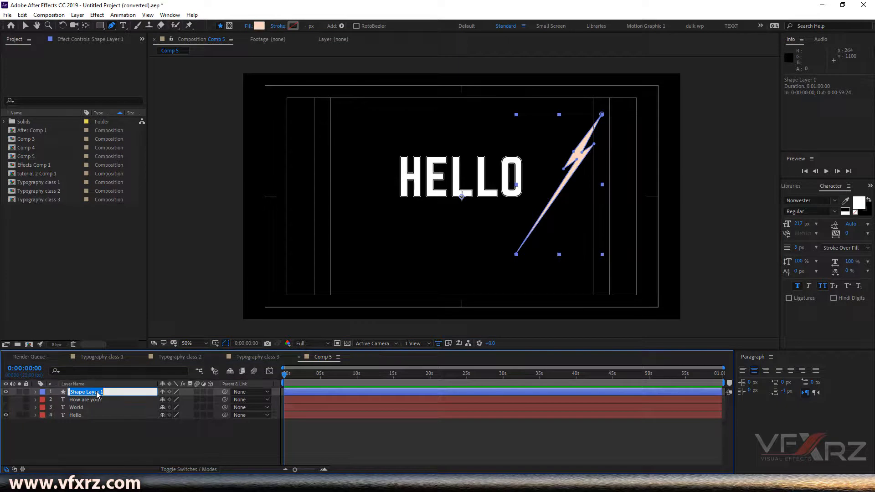
{"action": "type", "text": "1"}
{"action": "key", "text": "Return"}
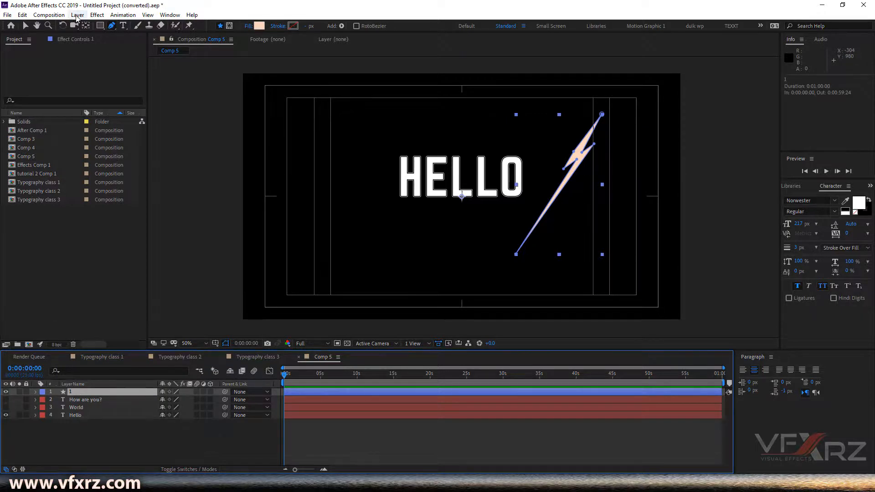
{"action": "left_click", "coordinate": [21, 18]}
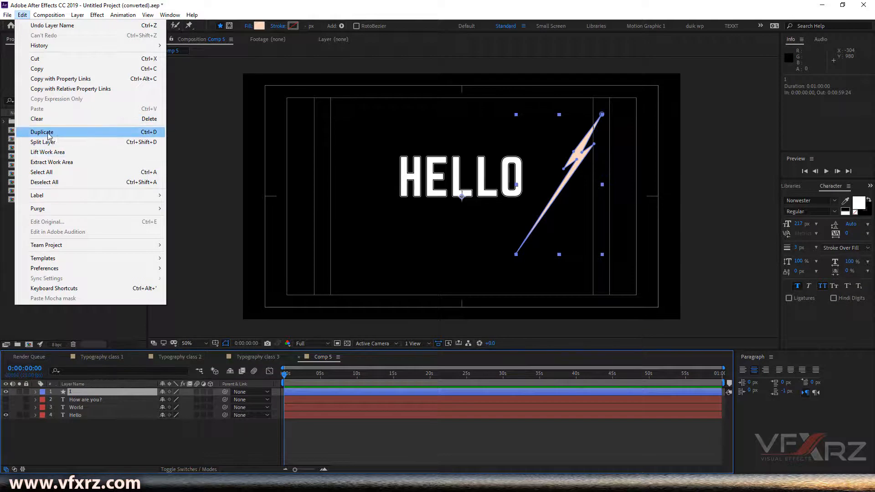
{"action": "left_click", "coordinate": [143, 133]}
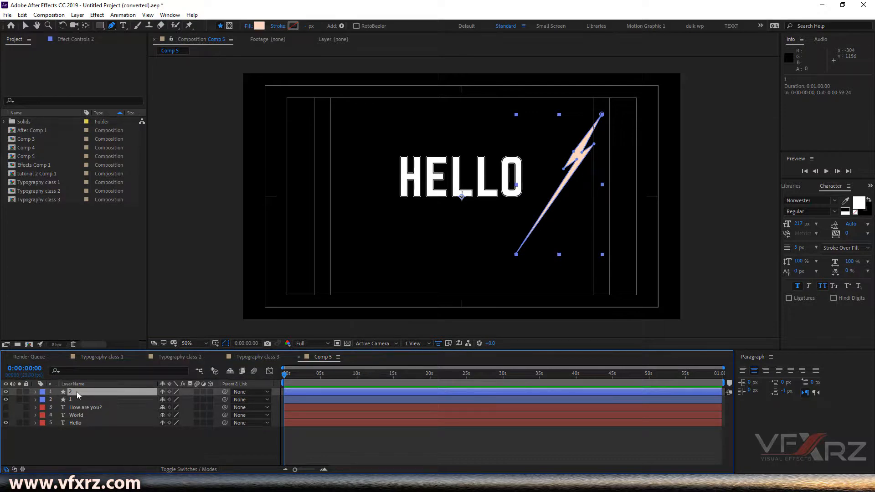
- Mirror lightning bolt layer 2 horizontally with an unlinked scale of -100, 100%, and shift it slightly outward to position 914, 524
{"action": "left_click", "coordinate": [25, 27]}
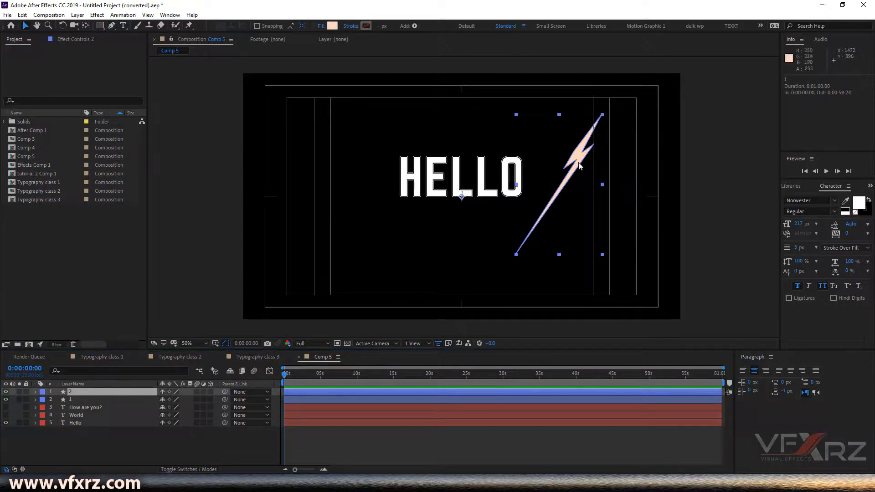
{"action": "left_click", "coordinate": [72, 392]}
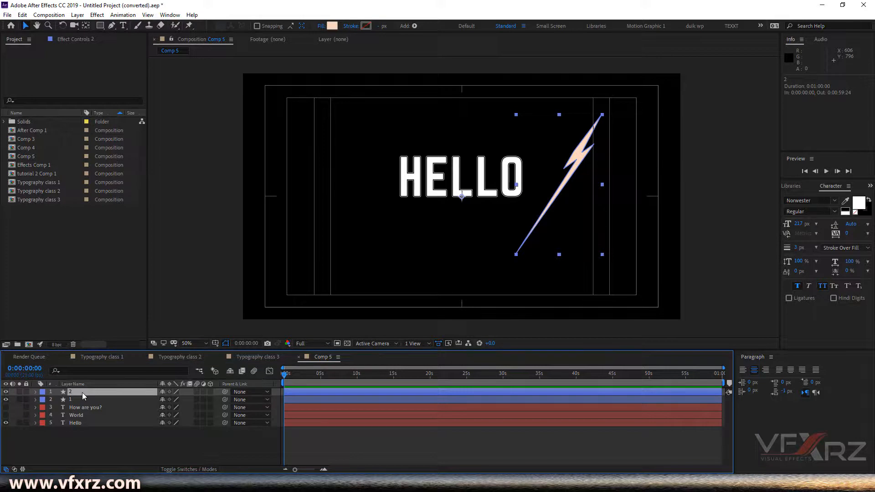
{"action": "key", "text": "s"}
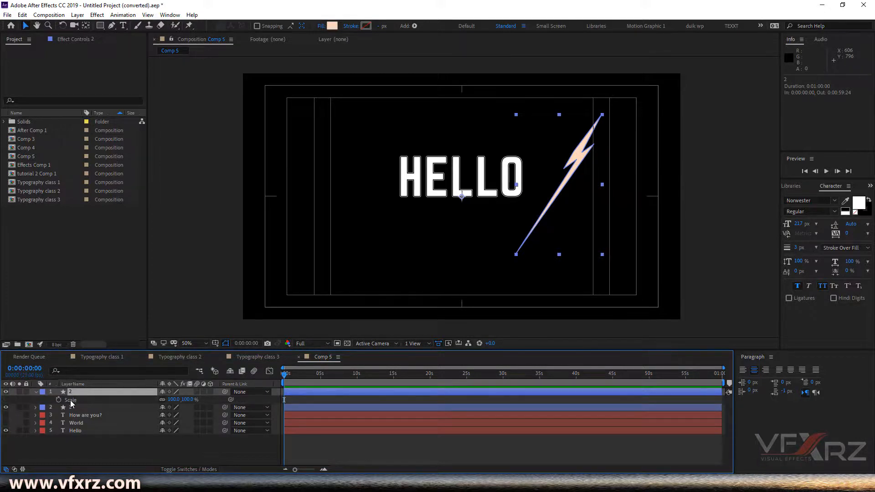
{"action": "left_click", "coordinate": [83, 400]}
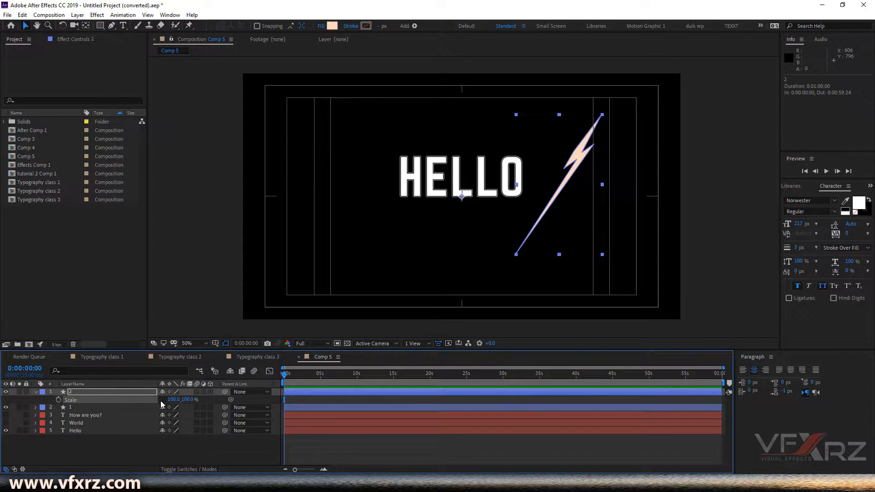
{"action": "left_click", "coordinate": [187, 399]}
{"action": "left_click", "coordinate": [203, 402]}
{"action": "left_click", "coordinate": [174, 400]}
{"action": "left_click", "coordinate": [172, 400]}
{"action": "type", "text": "-"}
{"action": "key", "text": "Return"}
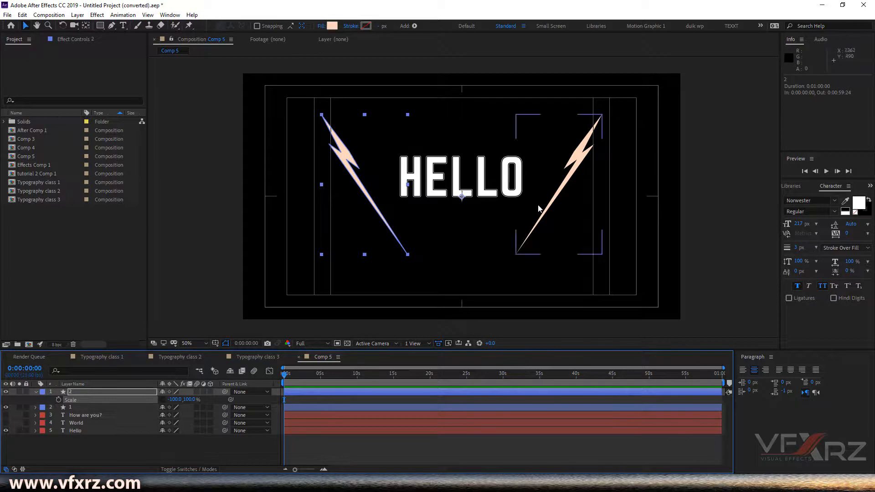
{"action": "left_click_drag", "start_coordinate": [349, 154], "coordinate": [339, 151]}
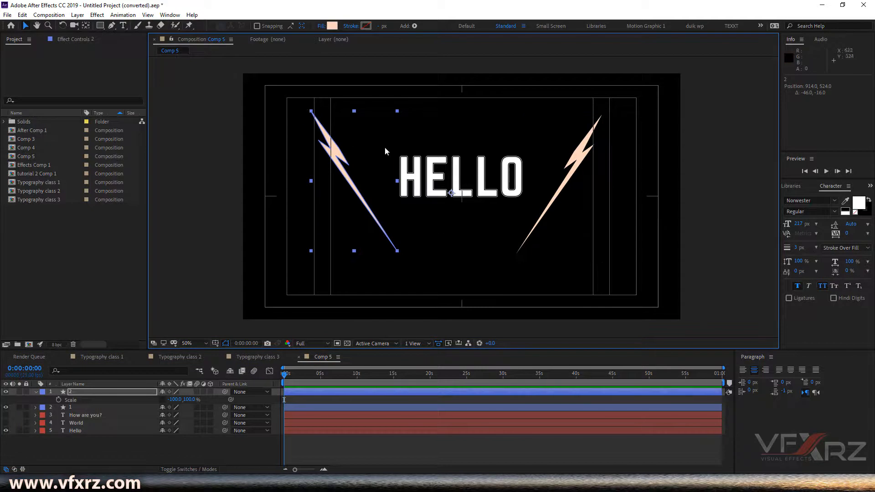
{"action": "left_click", "coordinate": [37, 394]}
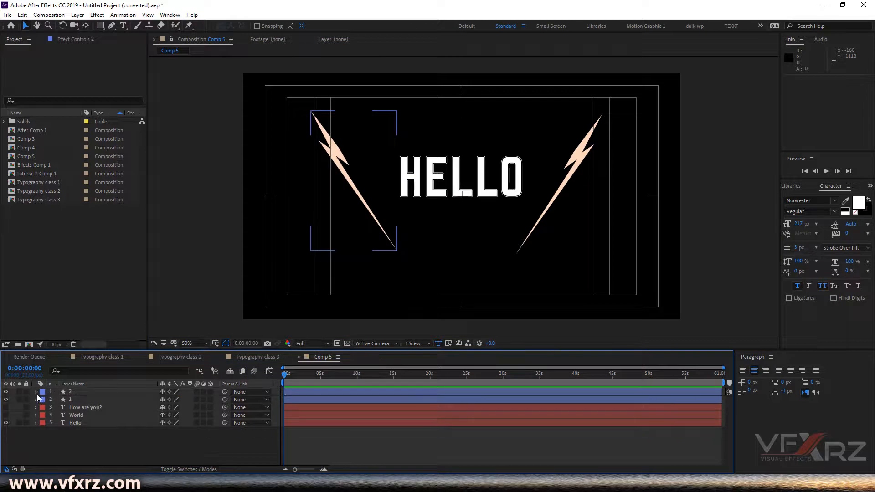
- Move the Hello text layer directly beneath lightning bolt layers 2 and 1 in the layer stack
{"action": "left_click", "coordinate": [73, 401]}
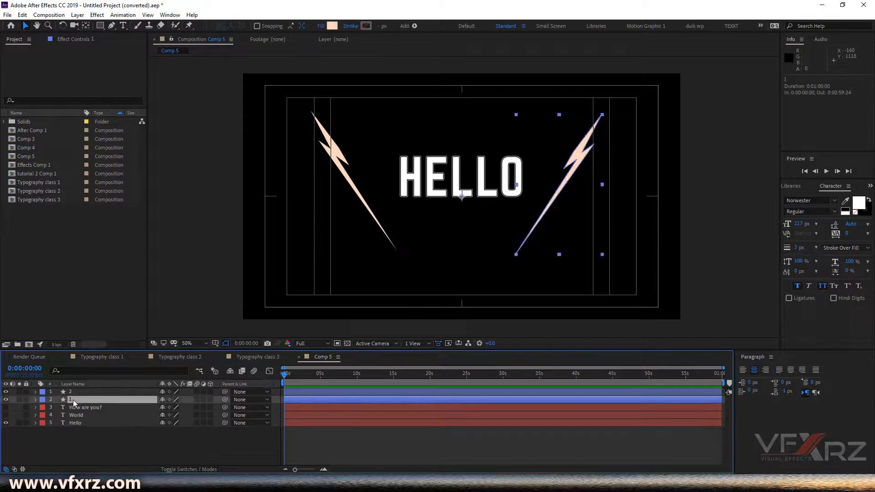
{"action": "left_click", "coordinate": [70, 392]}
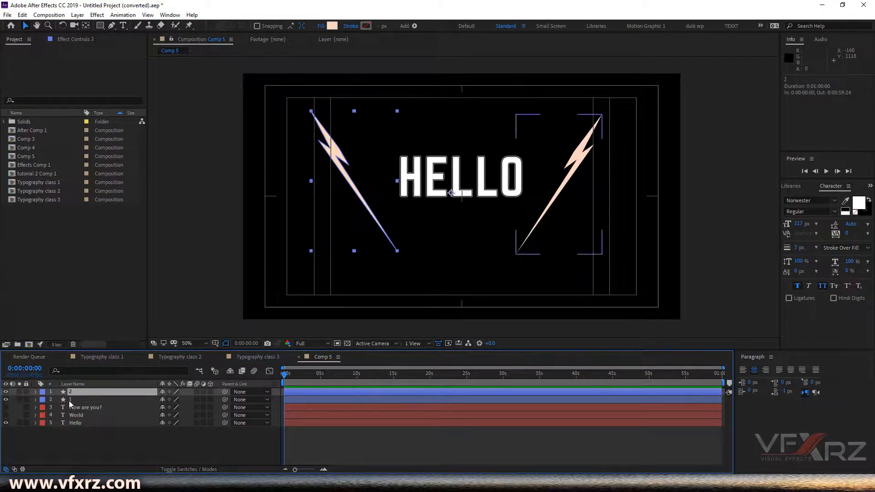
{"action": "left_click", "coordinate": [69, 400]}
{"action": "left_click", "coordinate": [72, 407]}
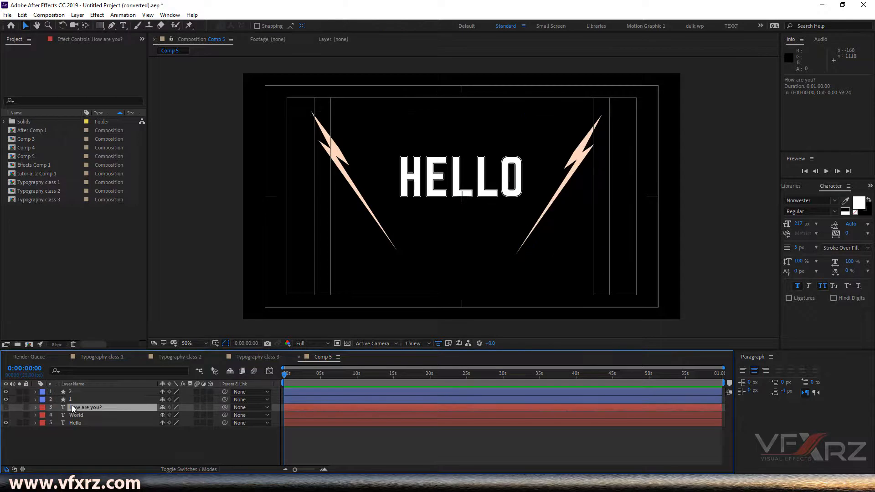
{"action": "left_click_drag", "start_coordinate": [69, 424], "coordinate": [81, 407]}
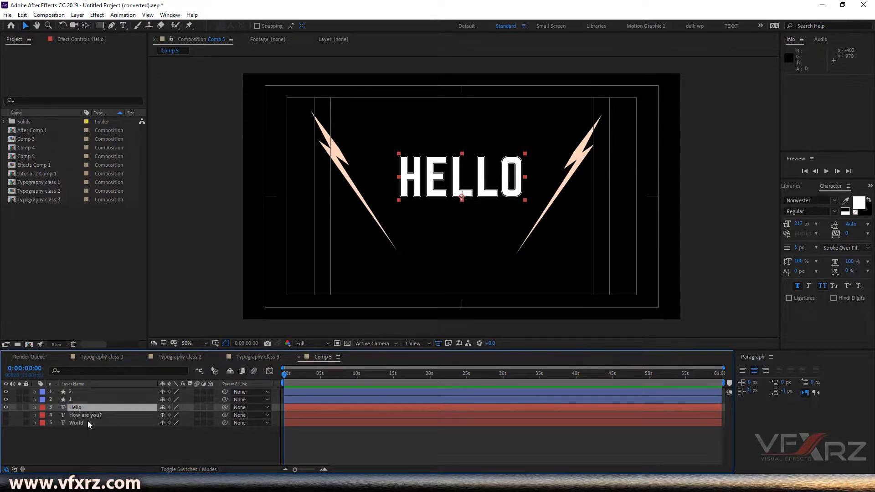
- Duplicate lightning bolt layers 1 and 2 and place the copies between the How are you? and World layers
{"action": "left_click", "coordinate": [77, 400]}
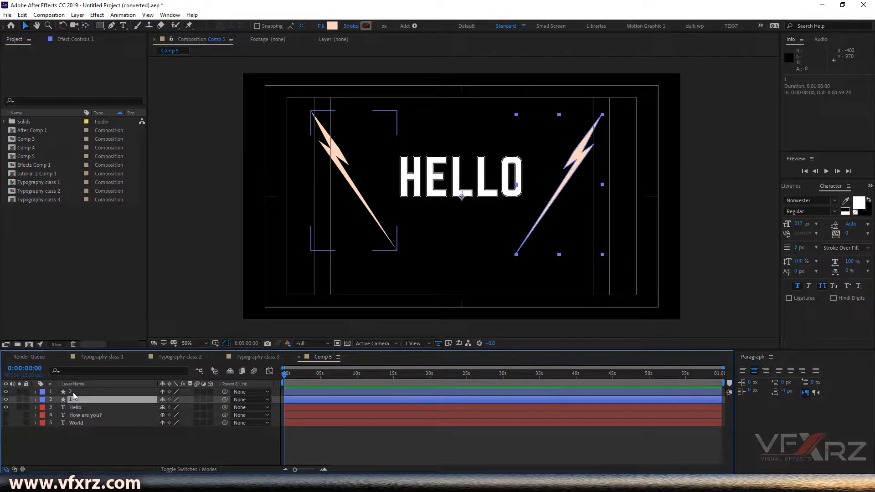
{"action": "left_click", "coordinate": [73, 391], "text": "shift"}
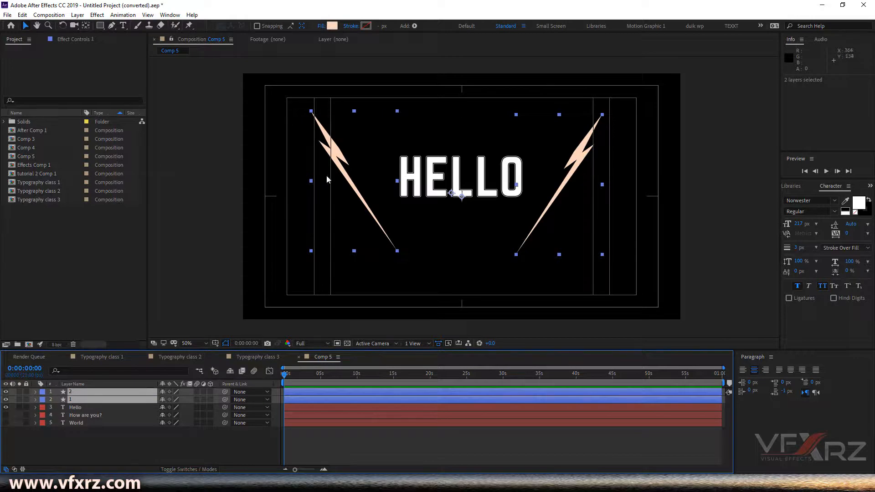
{"action": "left_click", "coordinate": [22, 15]}
{"action": "left_click", "coordinate": [42, 132]}
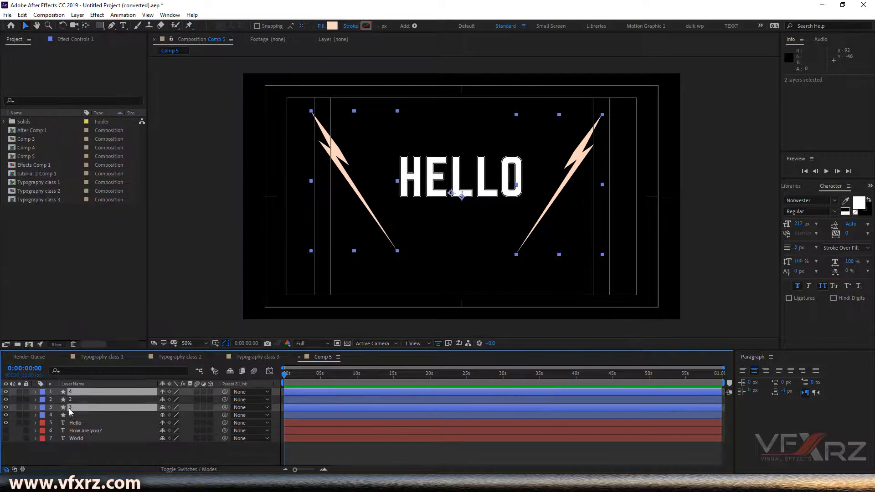
{"action": "left_click_drag", "start_coordinate": [75, 408], "coordinate": [75, 431]}
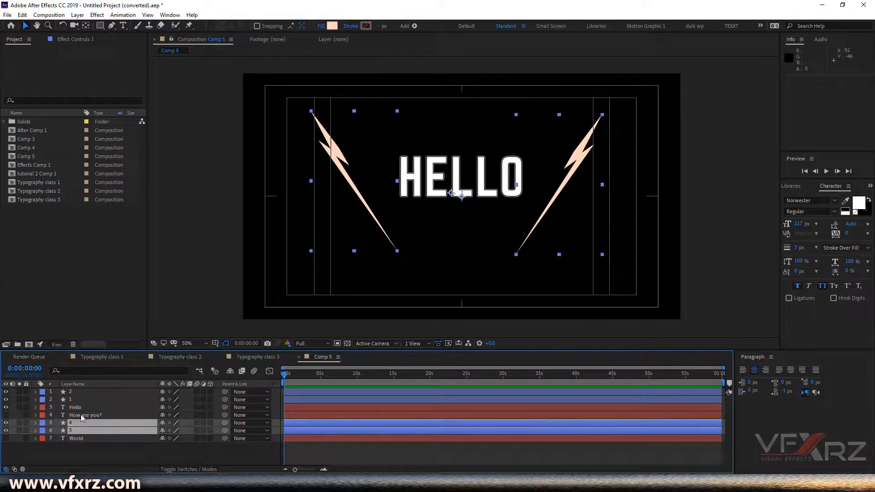
- Reorder the layers so World sits directly above bolts 4 and 3, with How are you? beneath them
{"action": "left_click", "coordinate": [76, 414]}
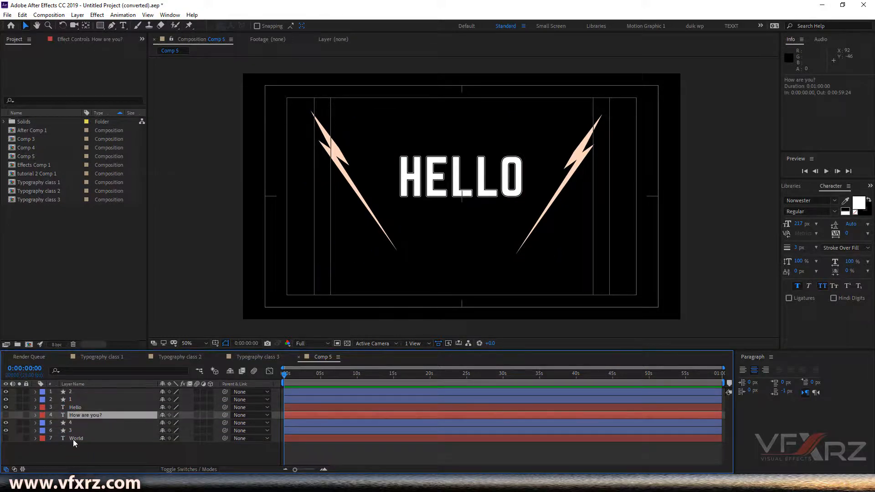
{"action": "left_click", "coordinate": [69, 423]}
{"action": "left_click", "coordinate": [74, 431], "text": "shift"}
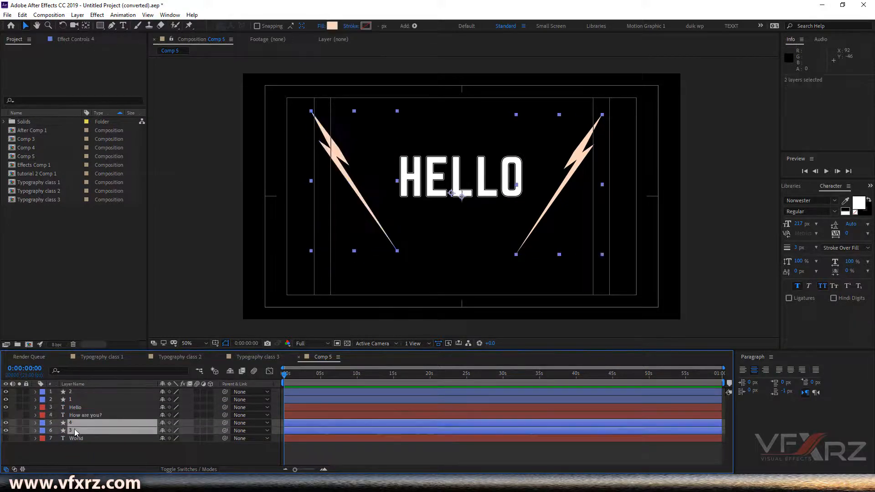
{"action": "mouse_move", "coordinate": [76, 430]}
{"action": "left_mouse_down"}
{"action": "mouse_move", "coordinate": [78, 440]}
{"action": "mouse_move", "coordinate": [82, 415]}
{"action": "mouse_move", "coordinate": [84, 441]}
{"action": "left_mouse_up"}
{"action": "left_click", "coordinate": [78, 420]}
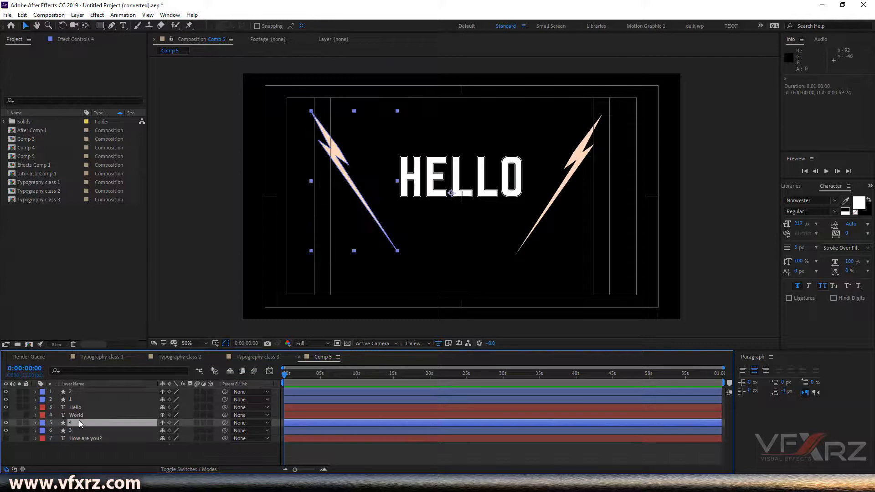
{"action": "left_click", "coordinate": [78, 417]}
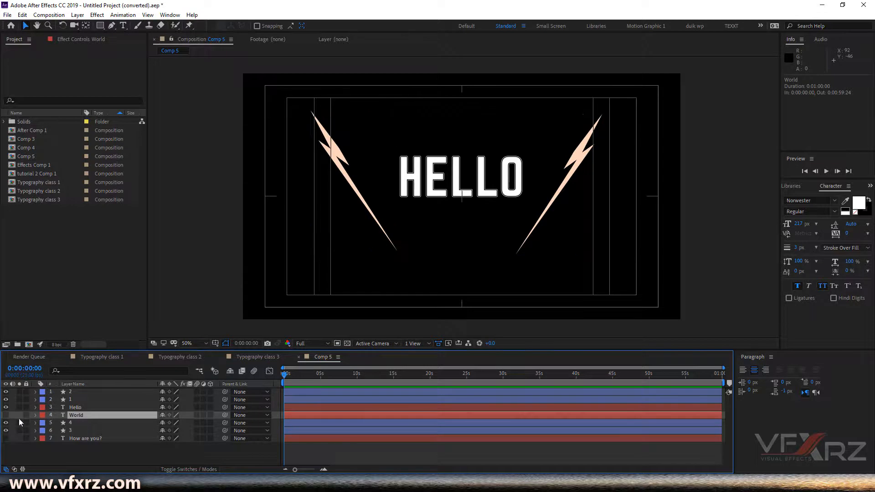
- Hide the Hello layer with its bolt layers 1 and 2, and show the World text layer
{"action": "left_click", "coordinate": [70, 409]}
{"action": "left_click", "coordinate": [5, 407]}
{"action": "left_click", "coordinate": [6, 400]}
{"action": "left_click", "coordinate": [5, 392]}
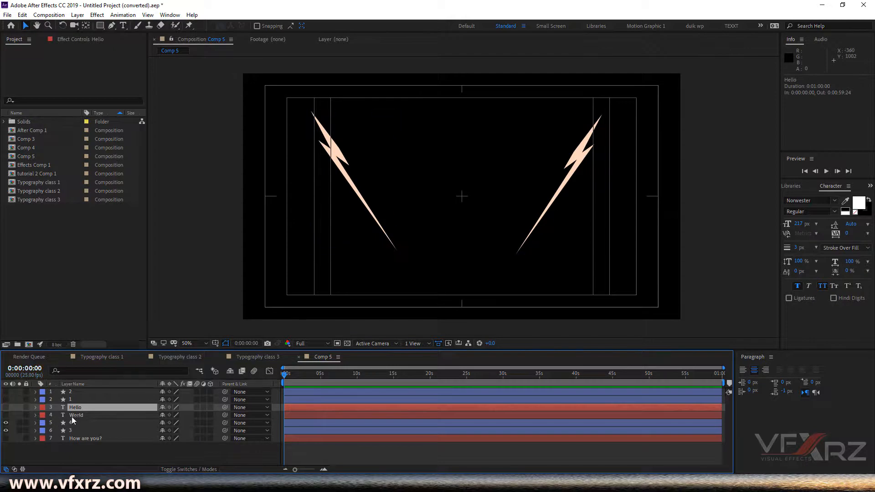
{"action": "left_click", "coordinate": [71, 416]}
{"action": "left_click", "coordinate": [6, 415]}
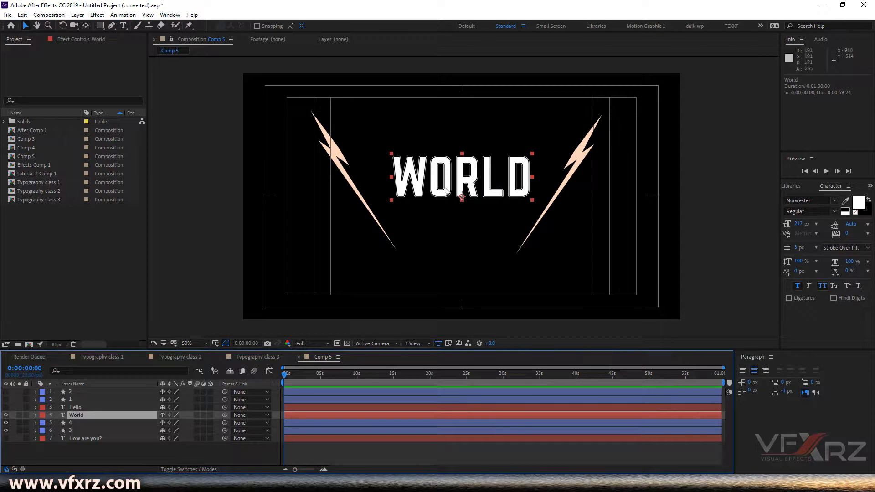
- Enlarge the WORLD text to 266 px and position it between the two lightning bolts at about 934, 582
{"action": "left_click_drag", "start_coordinate": [472, 176], "coordinate": [465, 194]}
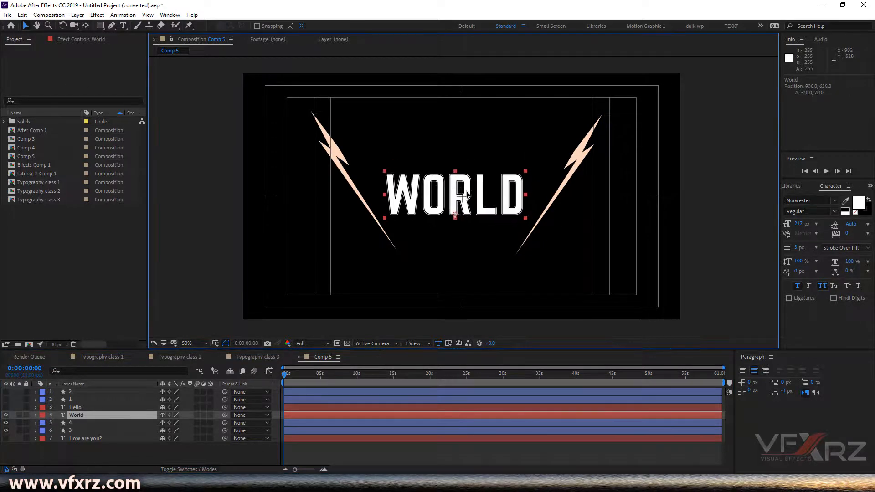
{"action": "left_click_drag", "start_coordinate": [803, 223], "coordinate": [825, 224]}
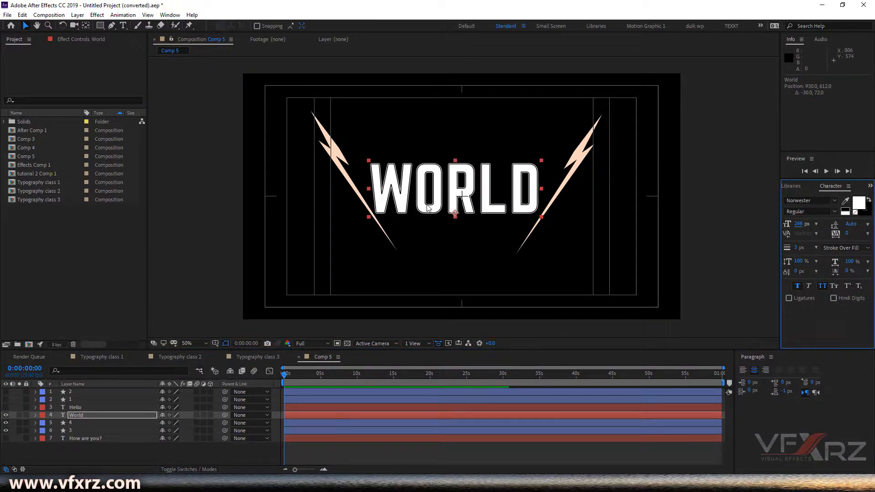
{"action": "left_click_drag", "start_coordinate": [443, 207], "coordinate": [440, 201]}
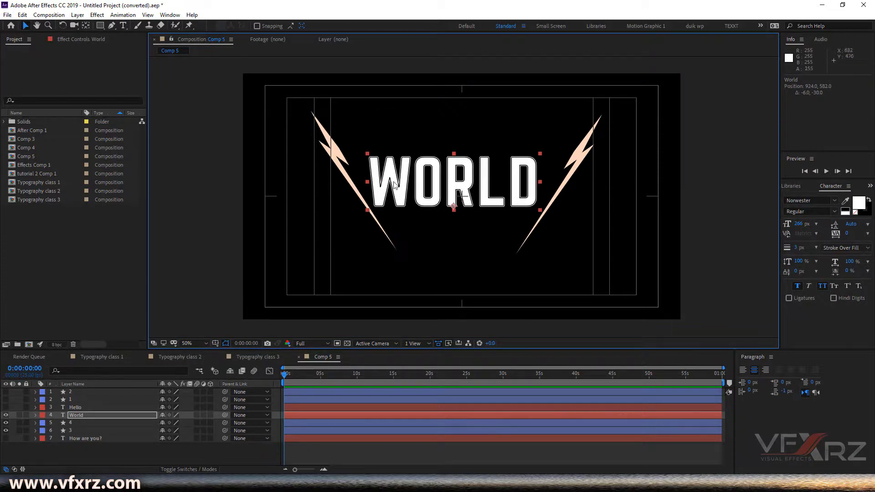
- Duplicate lightning bolt layers 3 and 4 and move the copies beneath the How are you? layer
{"action": "left_click", "coordinate": [76, 430]}
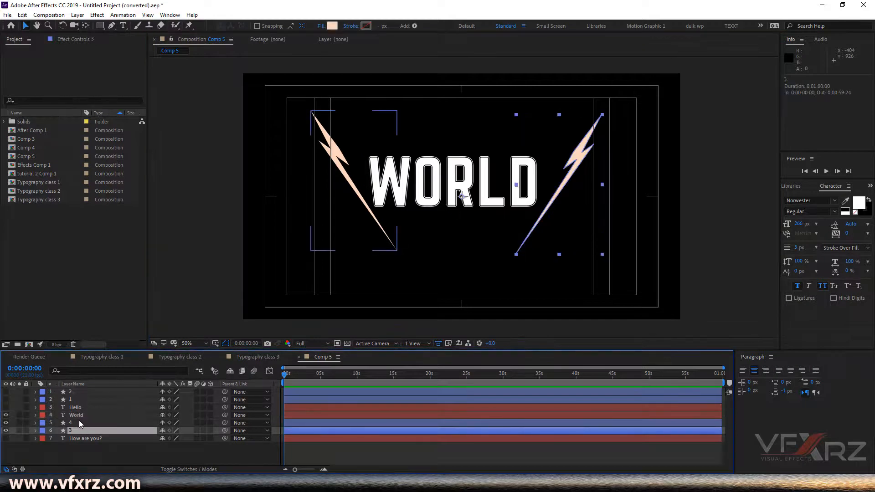
{"action": "left_click", "coordinate": [78, 423], "text": "shift"}
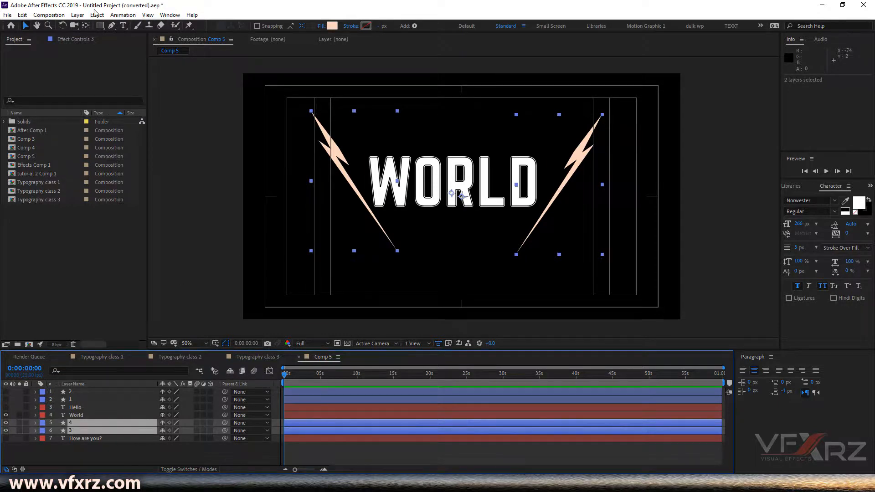
{"action": "left_click", "coordinate": [22, 15]}
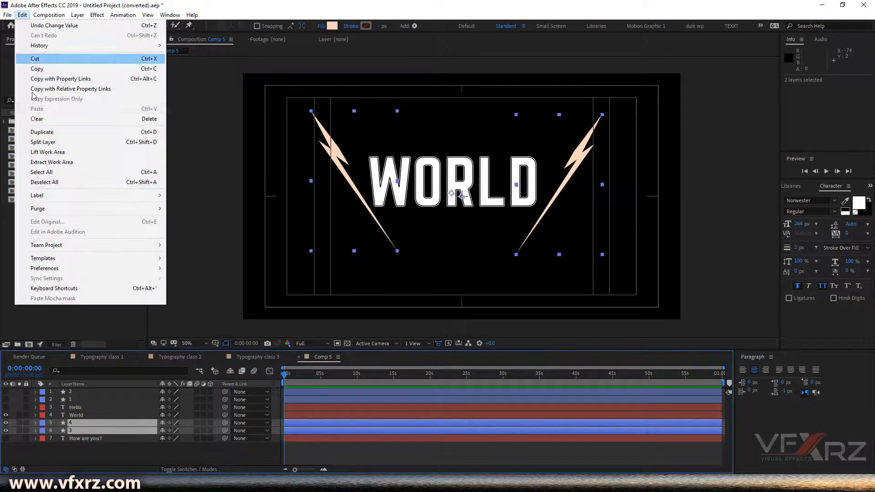
{"action": "left_click", "coordinate": [43, 133]}
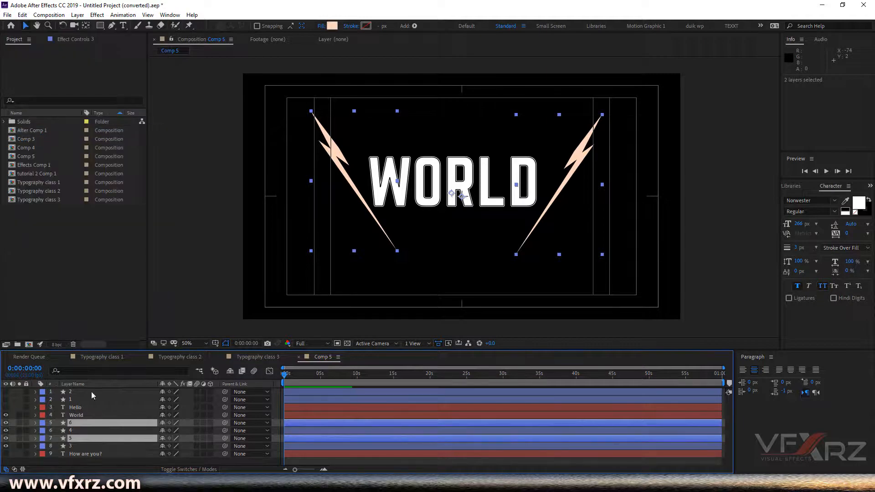
{"action": "left_click_drag", "start_coordinate": [71, 441], "coordinate": [77, 458]}
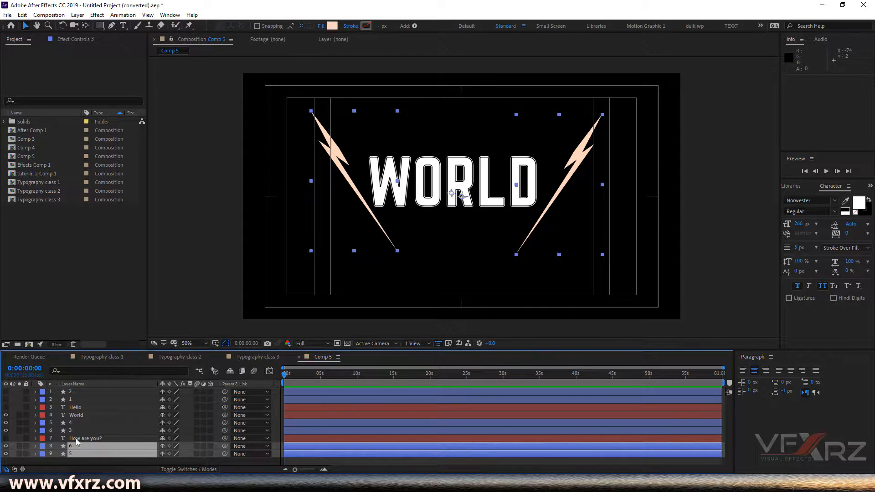
- Hide the World layer with its bolt layers 3 and 4, and show the How are you? text layer
{"action": "left_click", "coordinate": [85, 439]}
{"action": "left_click_drag", "start_coordinate": [7, 431], "coordinate": [5, 415]}
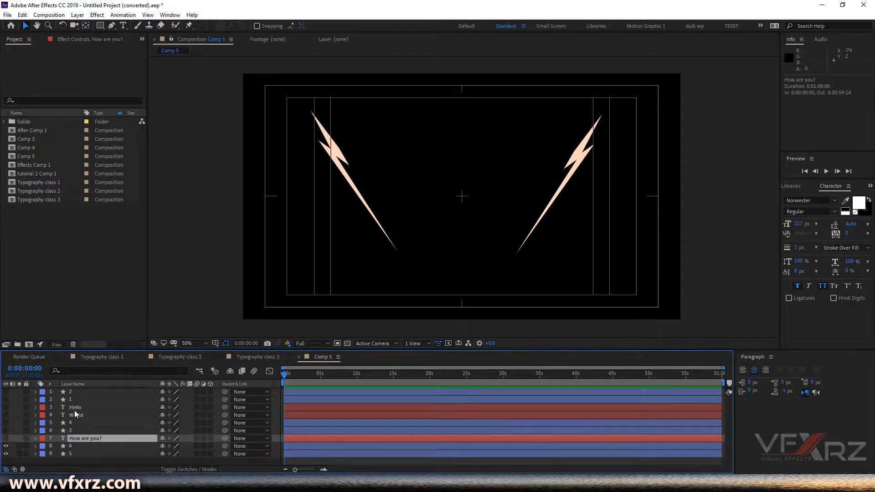
{"action": "left_click", "coordinate": [5, 439]}
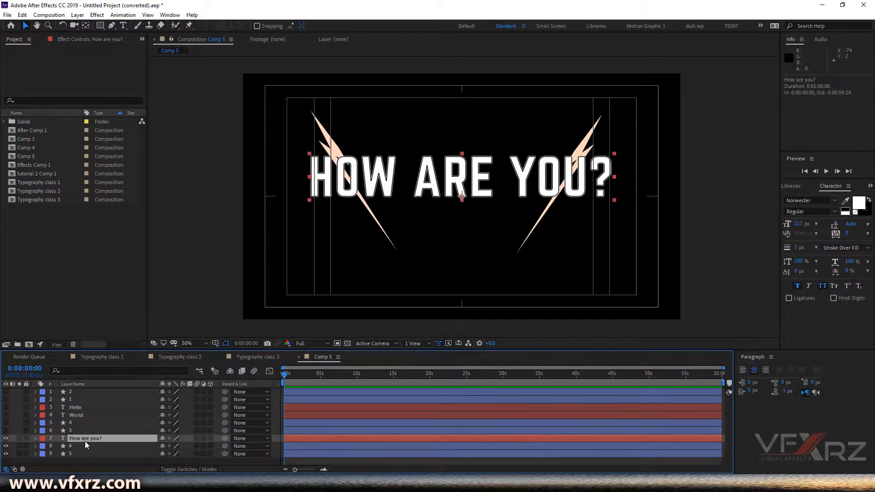
- Move bolt 6 to about 646, 508 and bolt 5 to about 1240, 540, spreading them outward around HOW ARE YOU?
{"action": "left_click", "coordinate": [360, 230]}
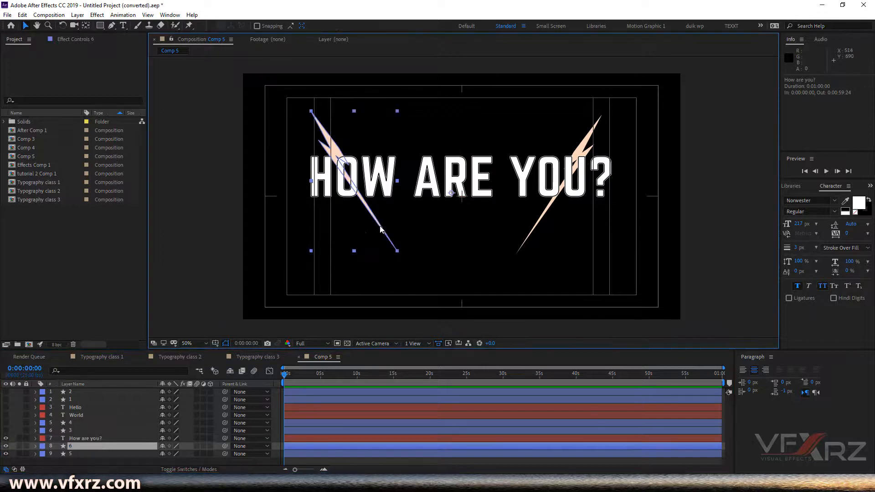
{"action": "left_click_drag", "start_coordinate": [332, 146], "coordinate": [274, 146]}
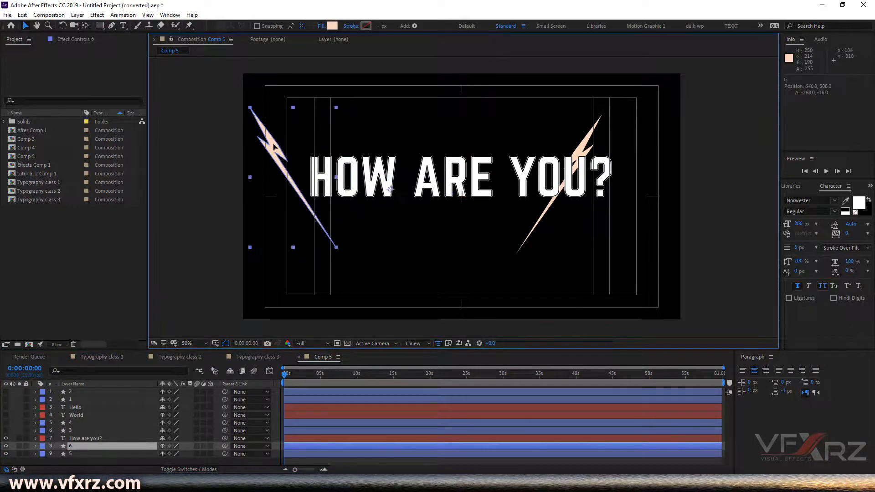
{"action": "left_click", "coordinate": [586, 142]}
{"action": "left_click_drag", "start_coordinate": [641, 132], "coordinate": [651, 139]}
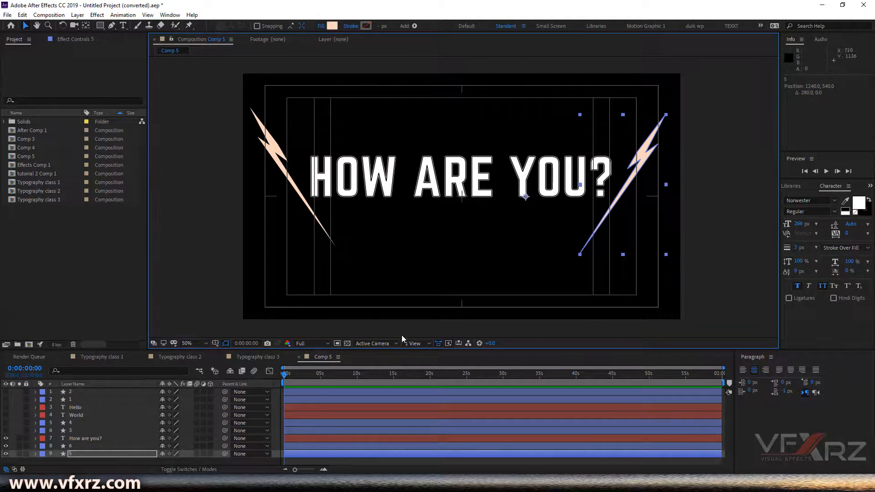
{"action": "left_click", "coordinate": [414, 343]}
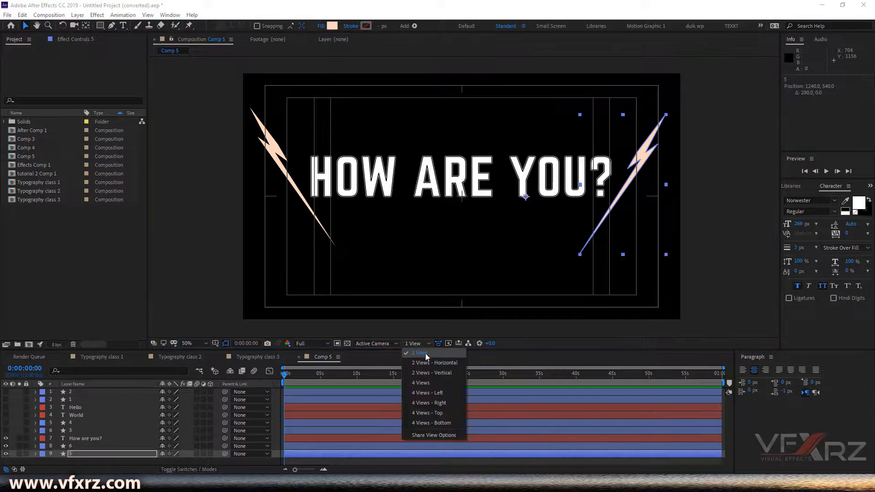
- Switch Comp 5 to the two-view horizontal layout and frame the whole composition in the Top view
{"action": "left_click", "coordinate": [435, 363]}
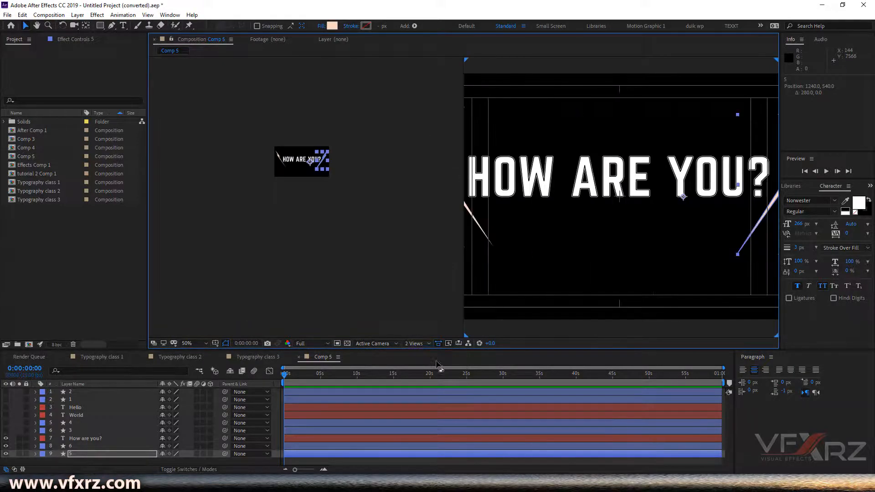
{"action": "scroll", "coordinate": [300, 149], "scroll_direction": "up", "scroll_amount": 1}
{"action": "scroll", "coordinate": [299, 149], "scroll_direction": "up", "scroll_amount": 1}
{"action": "key", "text": "space"}
{"action": "left_click_drag", "start_coordinate": [302, 176], "coordinate": [309, 278]}
{"action": "scroll", "coordinate": [309, 278], "scroll_direction": "down", "scroll_amount": 1}
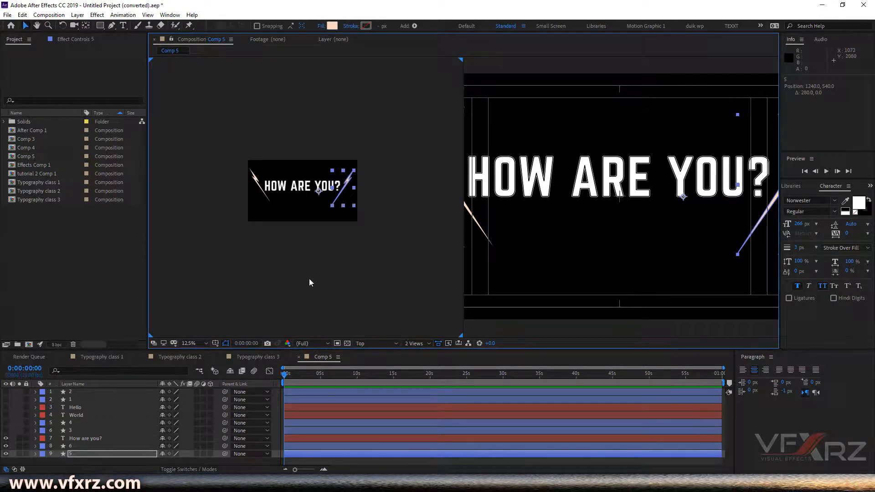
{"action": "scroll", "coordinate": [309, 278], "scroll_direction": "up", "scroll_amount": 1}
- Turn all nine text and lightning bolt layers into 3D layers
{"action": "left_click", "coordinate": [309, 279]}
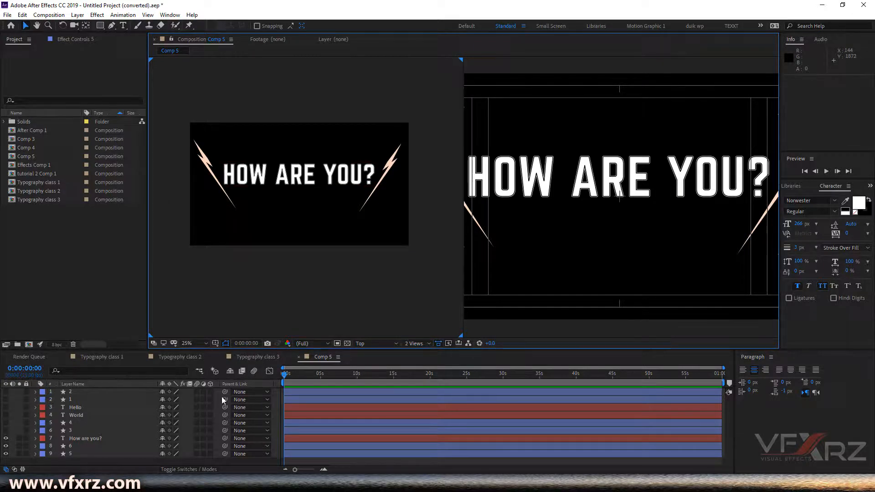
{"action": "left_click_drag", "start_coordinate": [212, 392], "coordinate": [212, 400]}
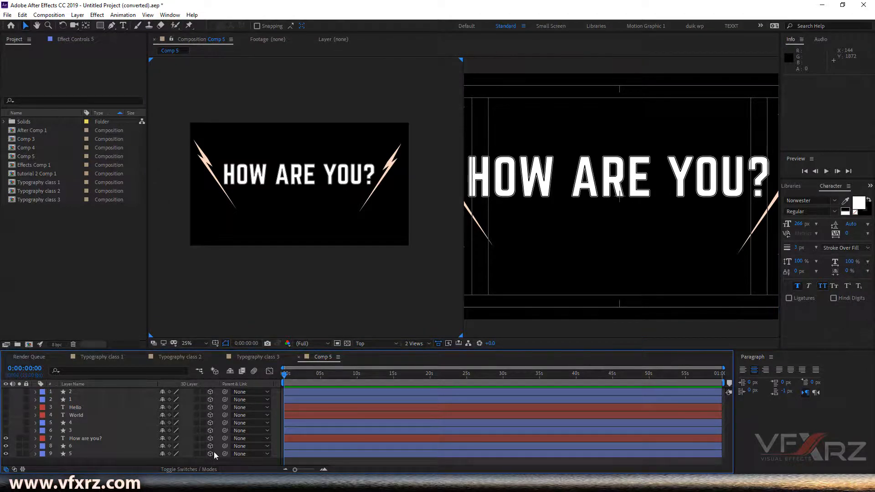
{"action": "left_click_drag", "start_coordinate": [214, 453], "coordinate": [215, 453]}
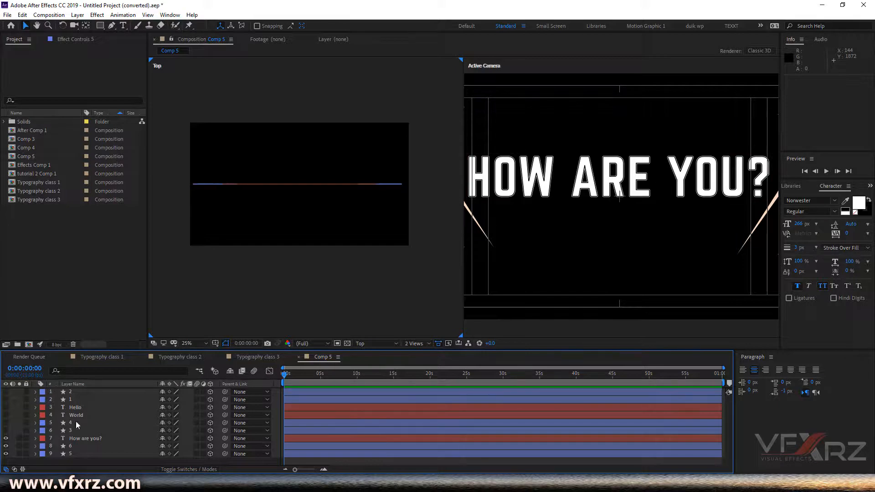
- Hide the How are you? layer with bolts 6 and 5, and show the Hello layer with bolts 1 and 2
{"action": "mouse_move", "coordinate": [70, 461]}
{"action": "left_mouse_down"}
{"action": "mouse_move", "coordinate": [59, 381]}
{"action": "mouse_move", "coordinate": [68, 422]}
{"action": "mouse_move", "coordinate": [72, 388]}
{"action": "mouse_move", "coordinate": [78, 458]}
{"action": "left_mouse_up"}
{"action": "left_click_drag", "start_coordinate": [5, 438], "coordinate": [6, 455]}
{"action": "left_click", "coordinate": [73, 407]}
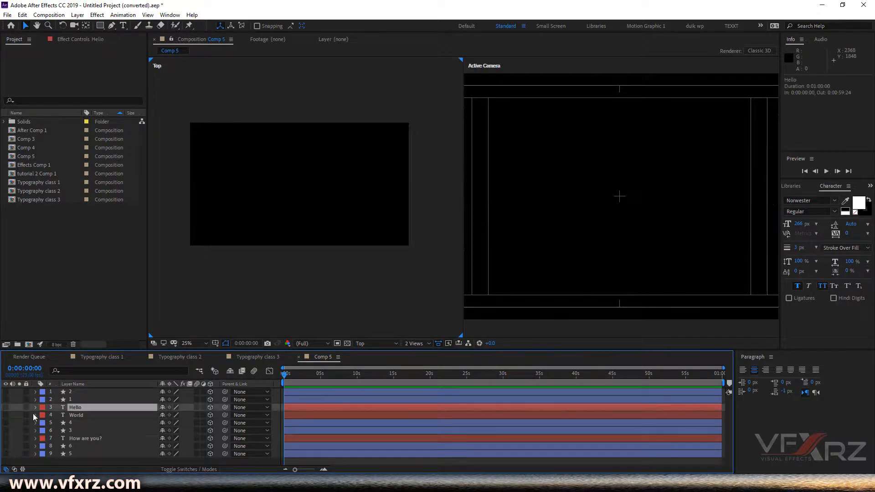
{"action": "left_click", "coordinate": [5, 407]}
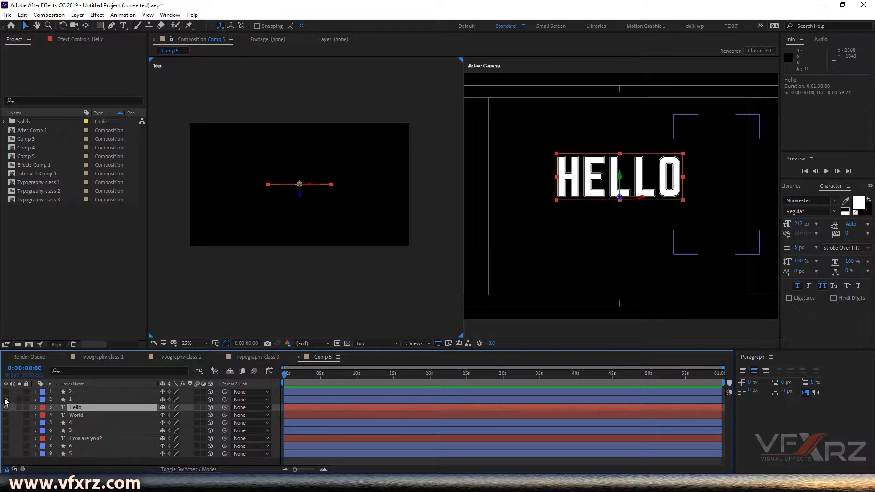
{"action": "left_click", "coordinate": [5, 400]}
{"action": "left_click", "coordinate": [6, 392]}
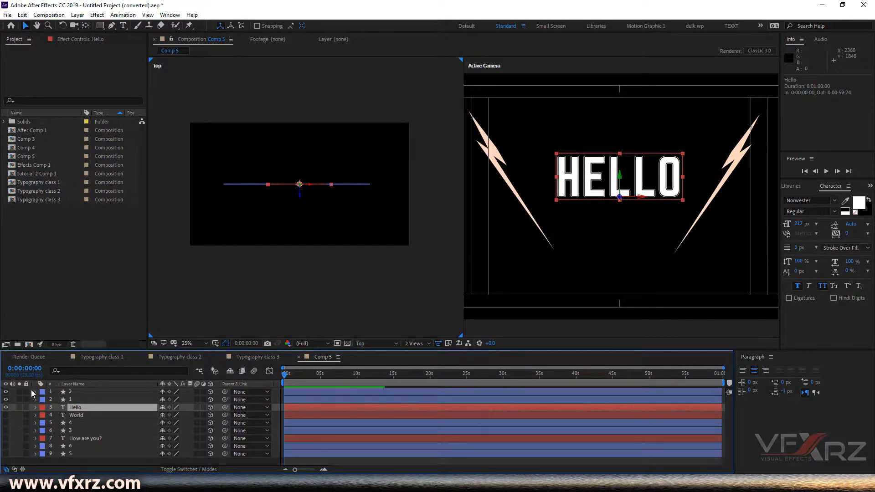
- Try to move the Hello text alone forward in depth to about Z -1192
{"action": "left_click_drag", "start_coordinate": [311, 227], "coordinate": [309, 129]}
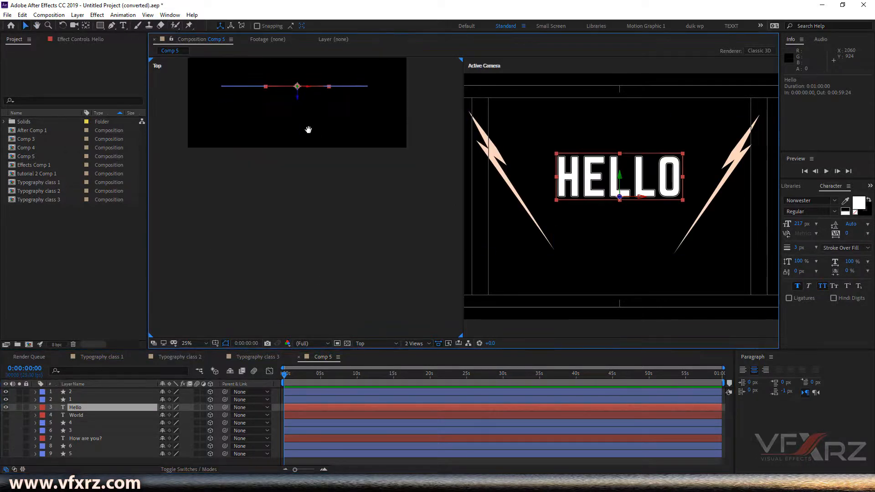
{"action": "key", "text": "comma"}
{"action": "left_click_drag", "start_coordinate": [315, 168], "coordinate": [306, 201]}
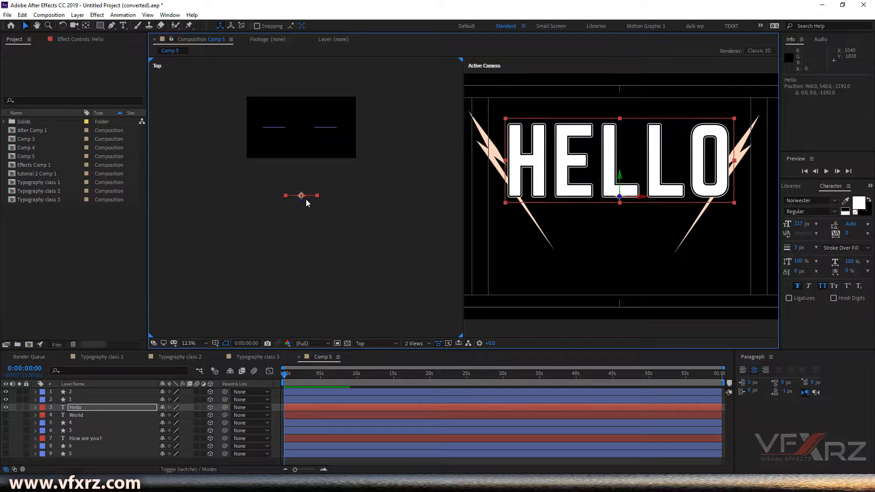
{"action": "key", "text": "ctrl+z"}
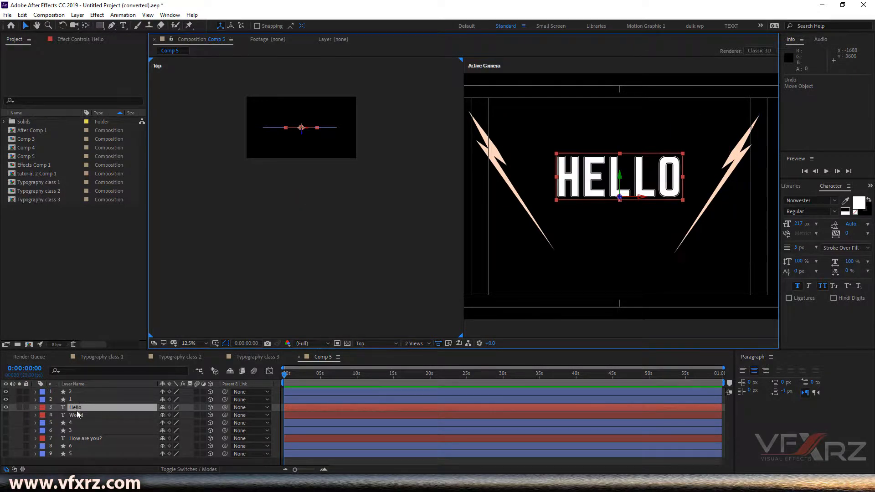
- Move the Hello text together with bolts 1 and 2 forward in depth to about Z -2680
{"action": "left_click", "coordinate": [69, 400], "text": "ctrl"}
{"action": "left_click", "coordinate": [75, 395], "text": "ctrl"}
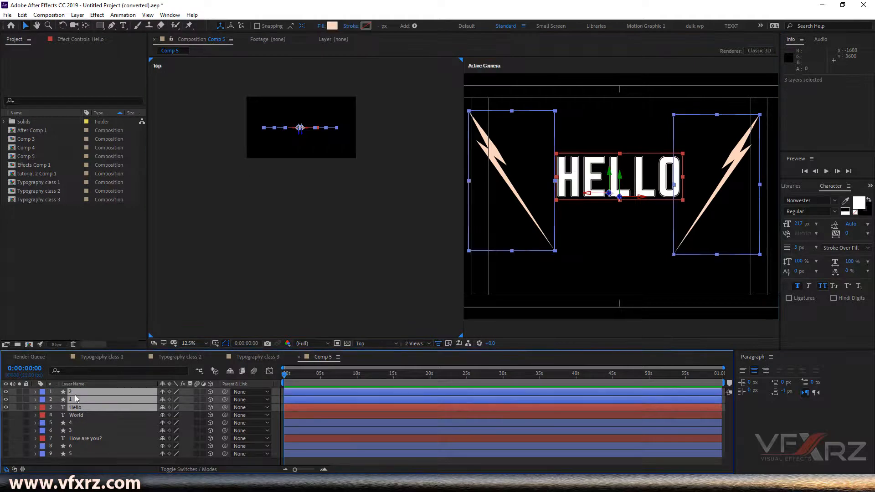
{"action": "left_click_drag", "start_coordinate": [302, 137], "coordinate": [311, 309]}
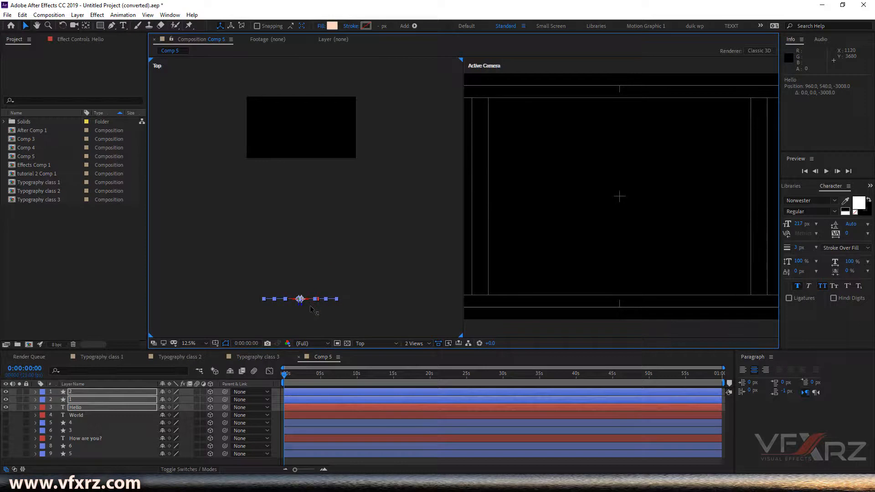
{"action": "scroll", "coordinate": [622, 165], "scroll_direction": "down", "scroll_amount": 2}
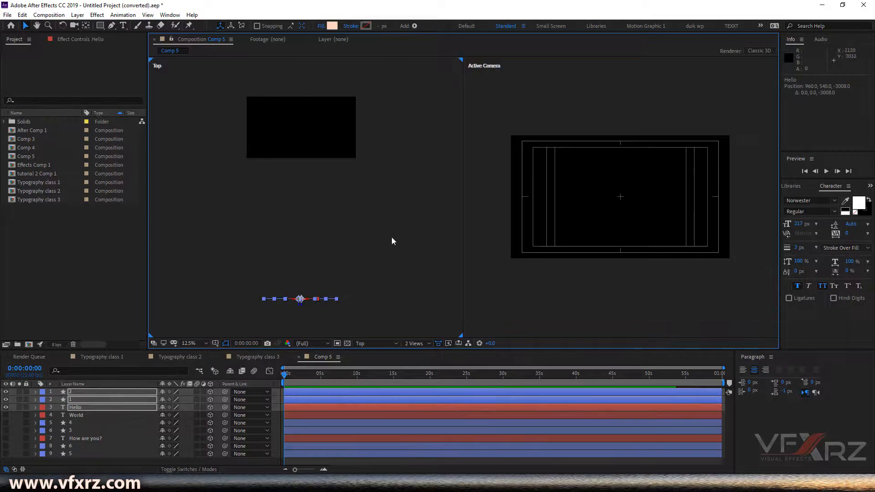
{"action": "left_click_drag", "start_coordinate": [300, 303], "coordinate": [300, 197]}
{"action": "left_click_drag", "start_coordinate": [309, 227], "coordinate": [312, 285]}
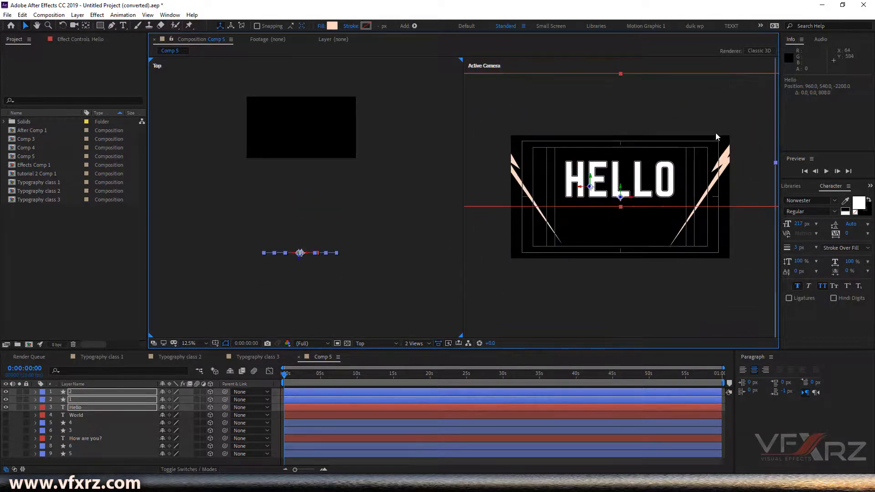
{"action": "left_click_drag", "start_coordinate": [300, 261], "coordinate": [304, 288]}
{"action": "left_click_drag", "start_coordinate": [304, 289], "coordinate": [305, 289]}
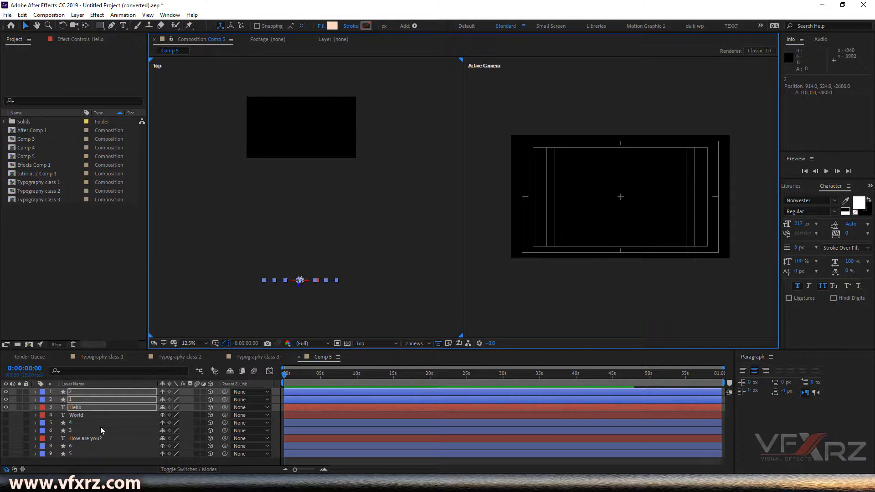
- Show the World layer with bolts 4 and 3, and move all three forward in depth to about Z -4656
{"action": "left_click", "coordinate": [83, 415]}
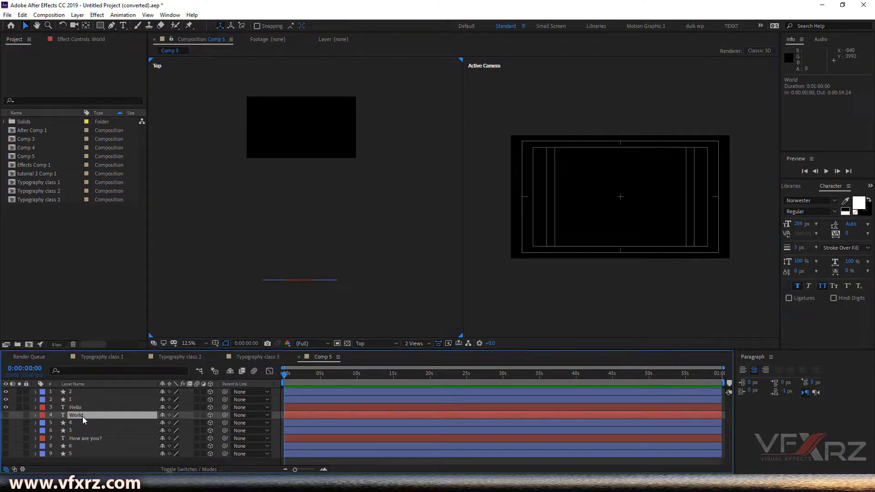
{"action": "left_click", "coordinate": [76, 429], "text": "shift"}
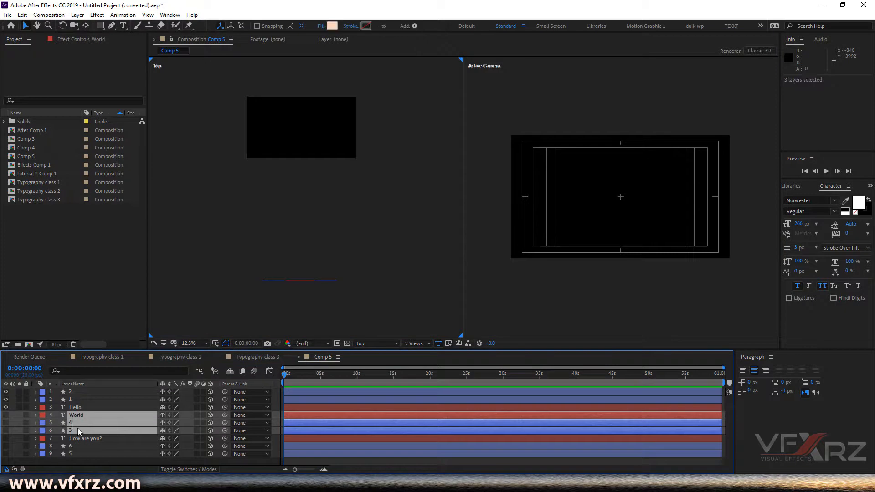
{"action": "left_click_drag", "start_coordinate": [6, 416], "coordinate": [6, 430]}
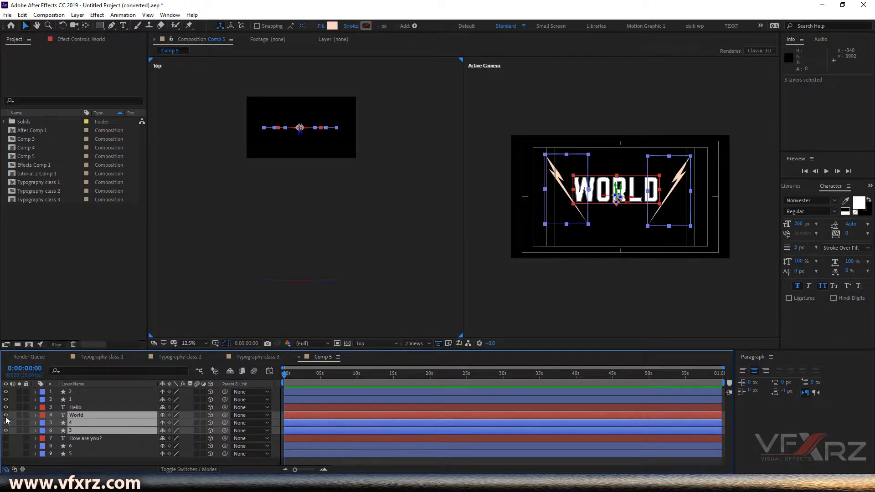
{"action": "key", "text": "h"}
{"action": "left_click_drag", "start_coordinate": [272, 237], "coordinate": [299, 165]}
{"action": "key", "text": "comma"}
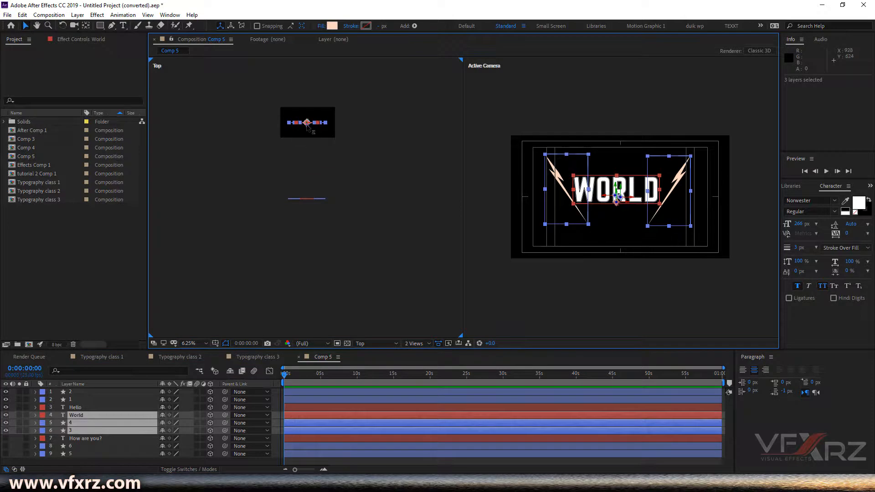
{"action": "left_click_drag", "start_coordinate": [308, 127], "coordinate": [309, 259]}
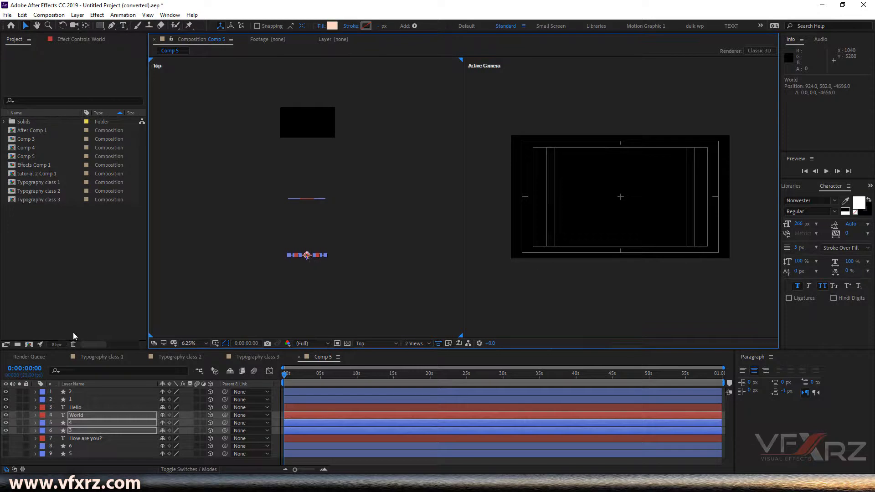
- Show the How are you? layer with bolts 6 and 5, and move all three forward in depth to about Z -7152
{"action": "left_click", "coordinate": [80, 439]}
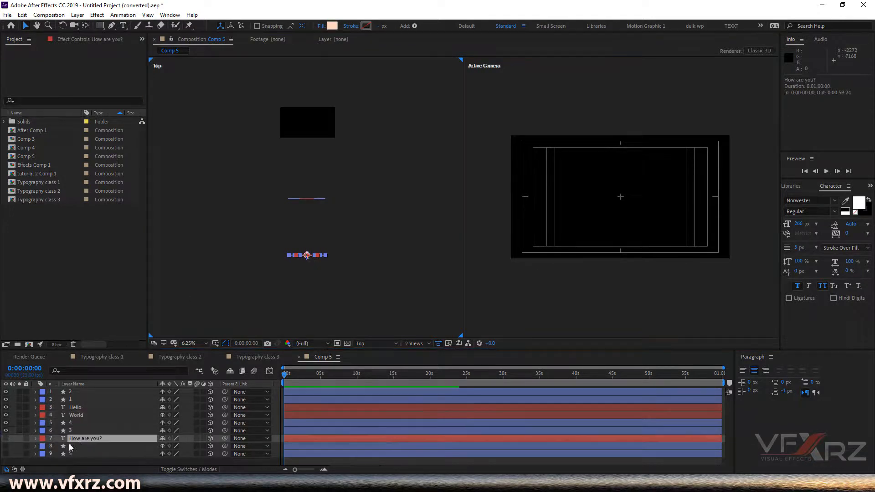
{"action": "left_click", "coordinate": [88, 451], "text": "shift"}
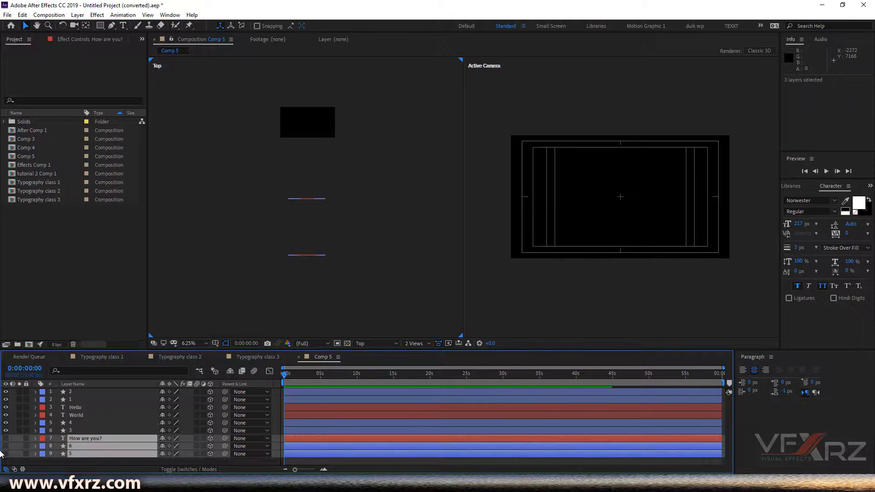
{"action": "left_click_drag", "start_coordinate": [7, 439], "coordinate": [6, 454]}
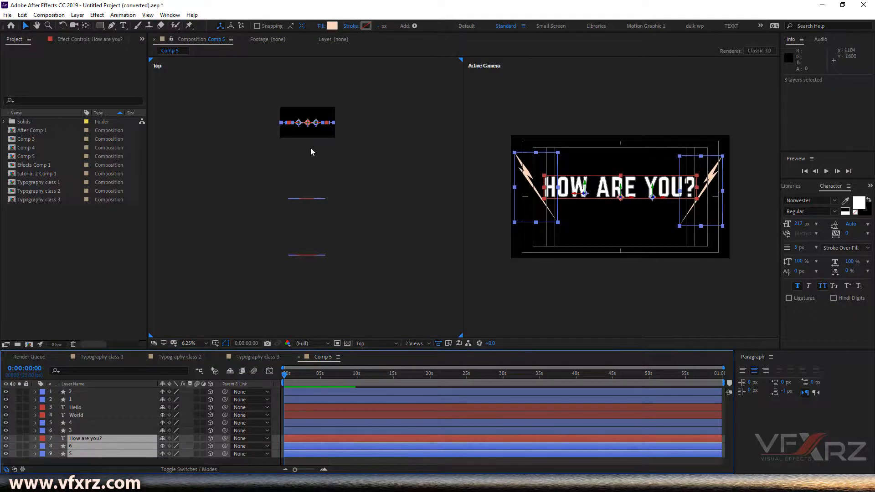
{"action": "left_click_drag", "start_coordinate": [308, 128], "coordinate": [314, 334]}
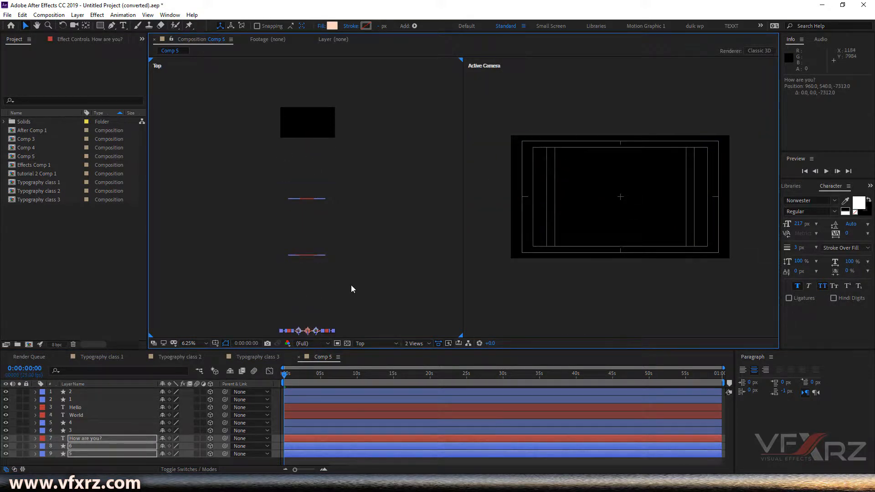
{"action": "left_click_drag", "start_coordinate": [349, 266], "coordinate": [352, 224]}
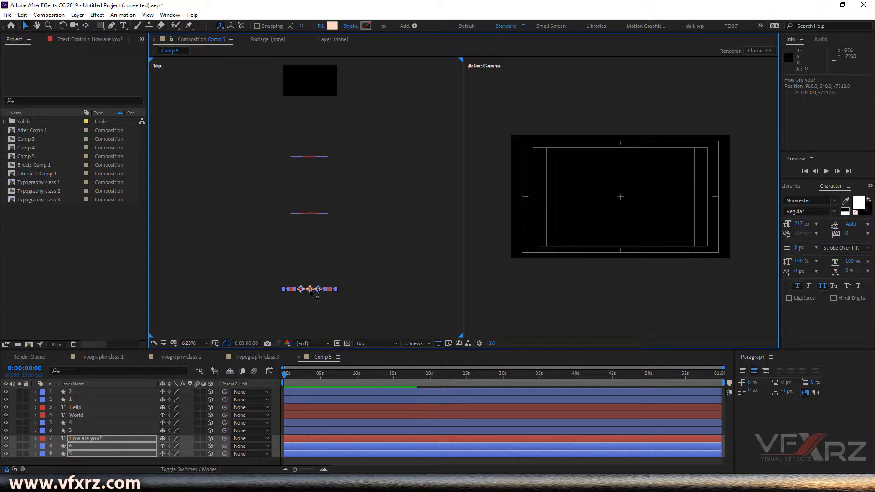
{"action": "left_click_drag", "start_coordinate": [310, 292], "coordinate": [313, 292]}
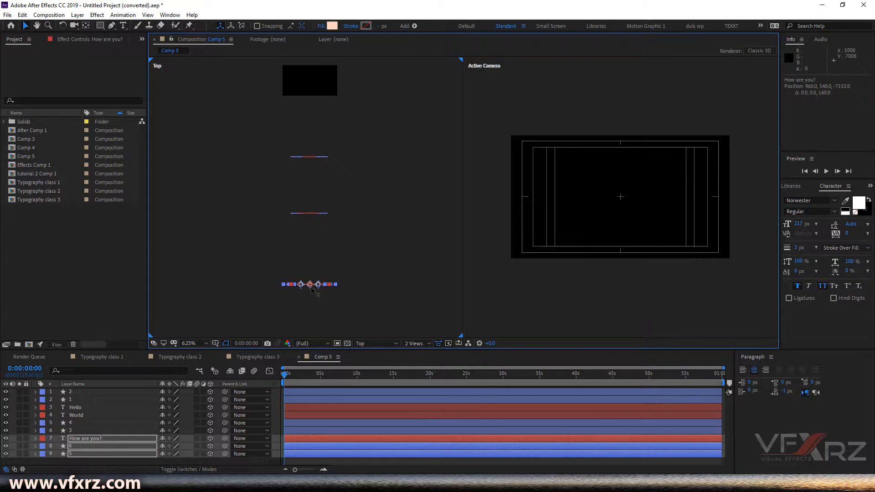
{"action": "left_click", "coordinate": [97, 465]}
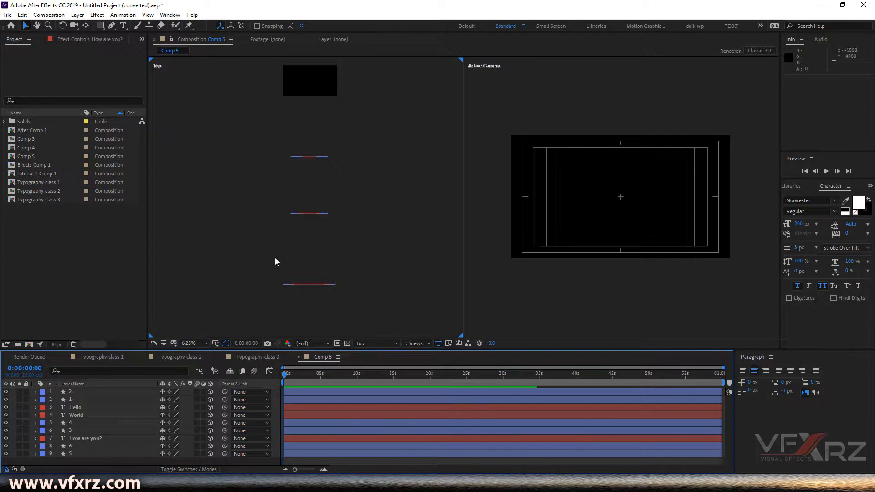
- Add a new null object to Comp 5
{"action": "right_click", "coordinate": [72, 461]}
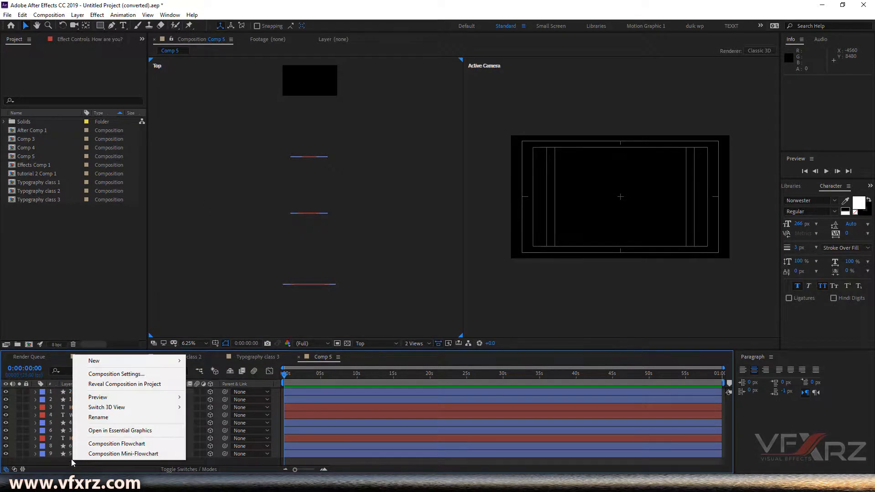
{"action": "left_click", "coordinate": [77, 15]}
{"action": "mouse_move", "coordinate": [121, 28]}
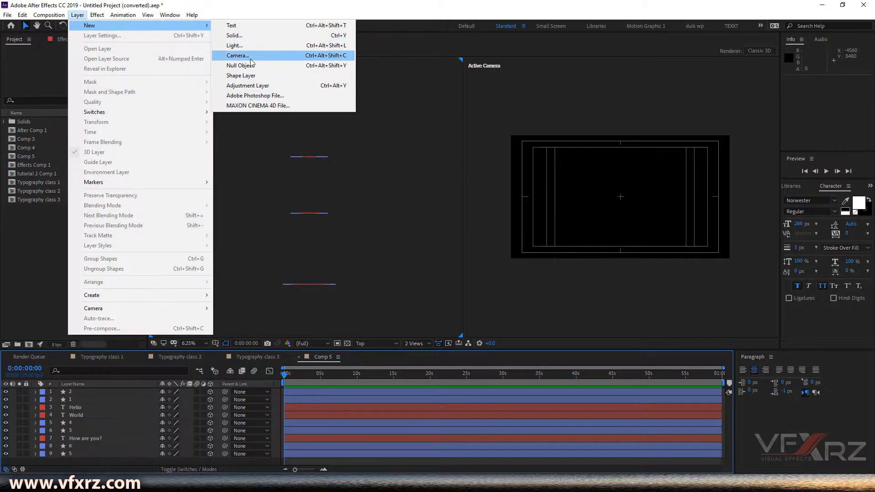
{"action": "left_click", "coordinate": [255, 65]}
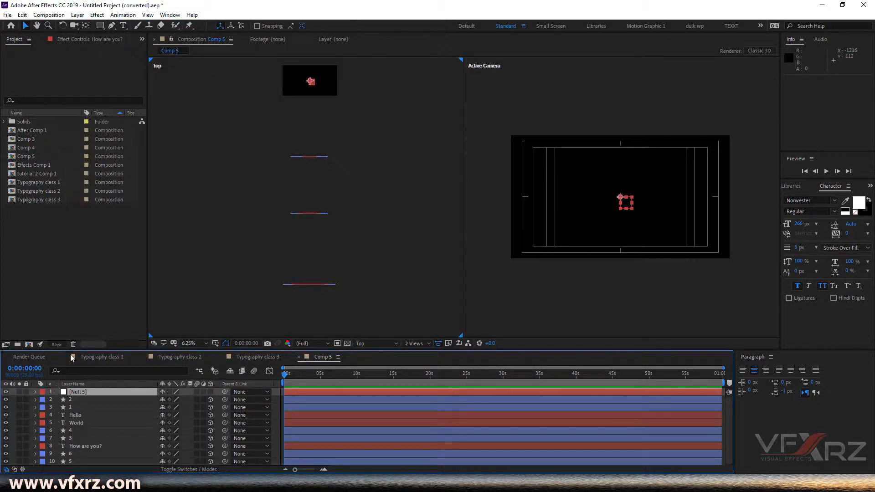
- Parent all nine text and bolt layers to the null object, and make the null a 3D layer
{"action": "left_click", "coordinate": [89, 462]}
{"action": "left_click", "coordinate": [91, 399], "text": "shift"}
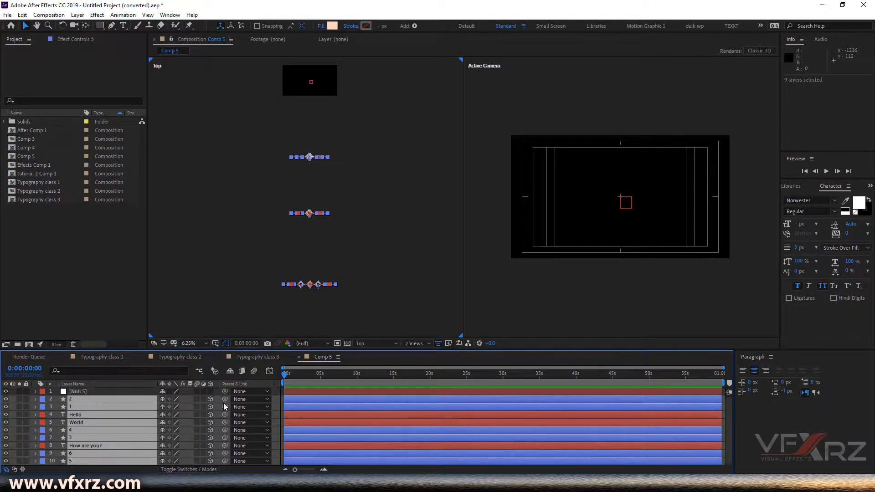
{"action": "left_click_drag", "start_coordinate": [211, 396], "coordinate": [81, 392]}
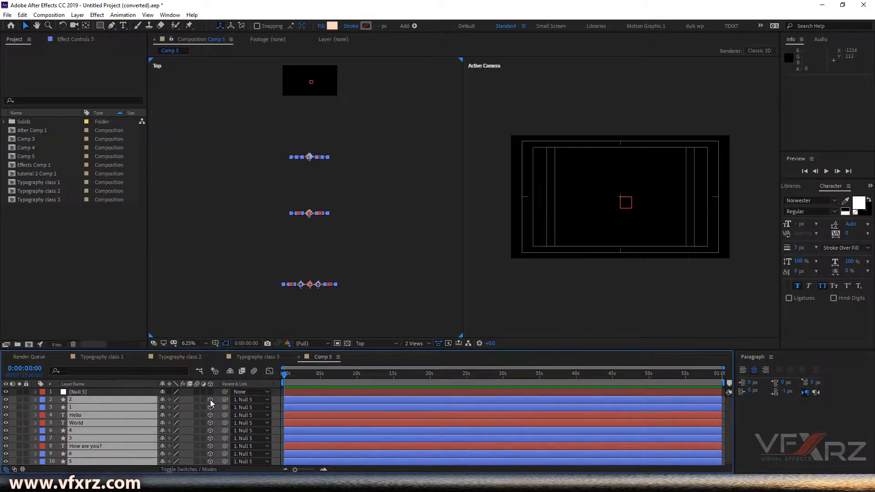
{"action": "left_click", "coordinate": [100, 391]}
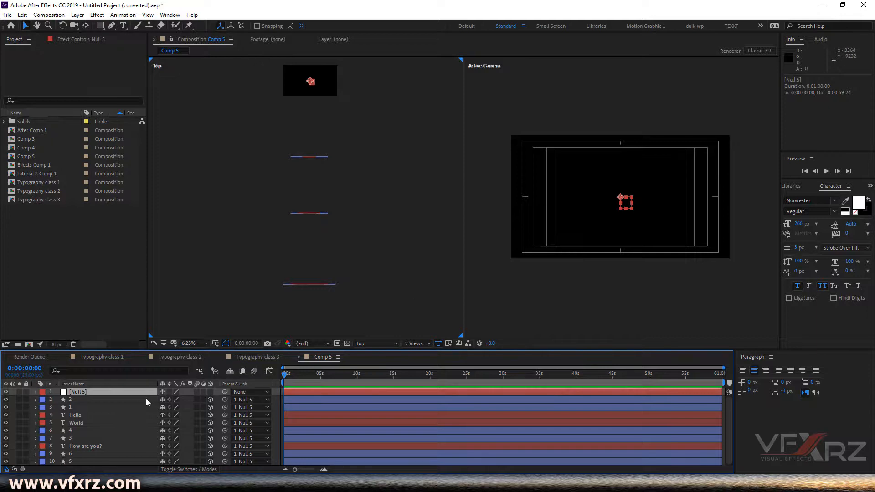
{"action": "left_click", "coordinate": [211, 392]}
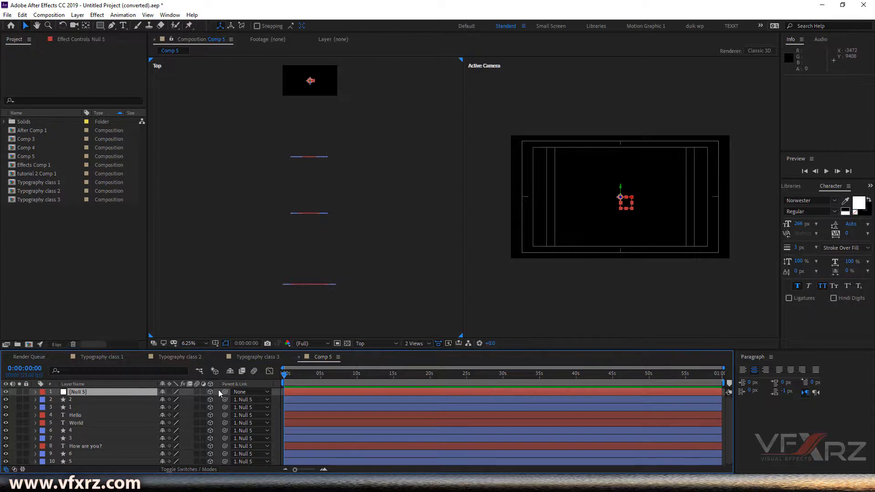
- Remove the null parent from all nine text and bolt layers, setting their parent to None
{"action": "left_click", "coordinate": [113, 399]}
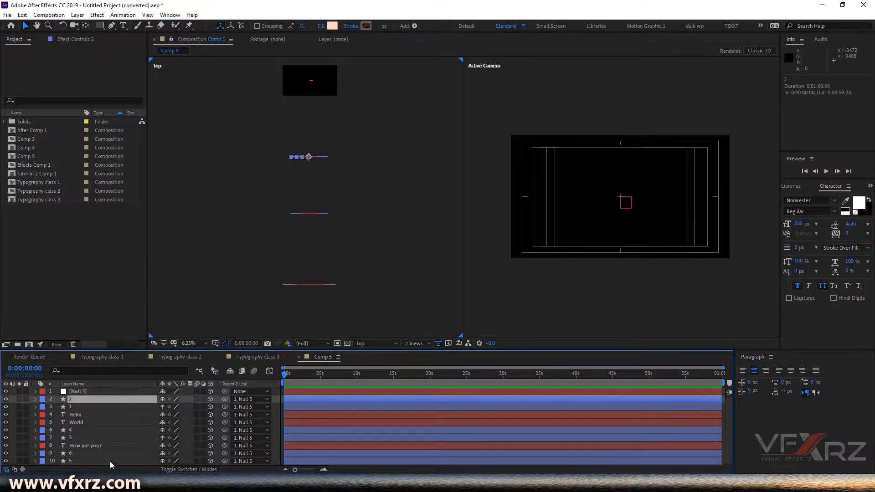
{"action": "left_click", "coordinate": [109, 461], "text": "shift"}
{"action": "left_click", "coordinate": [253, 398]}
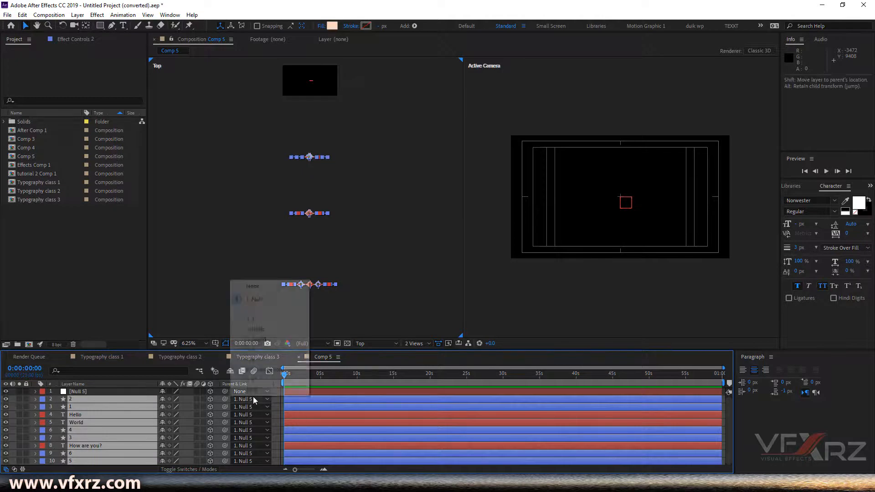
{"action": "left_click", "coordinate": [262, 287]}
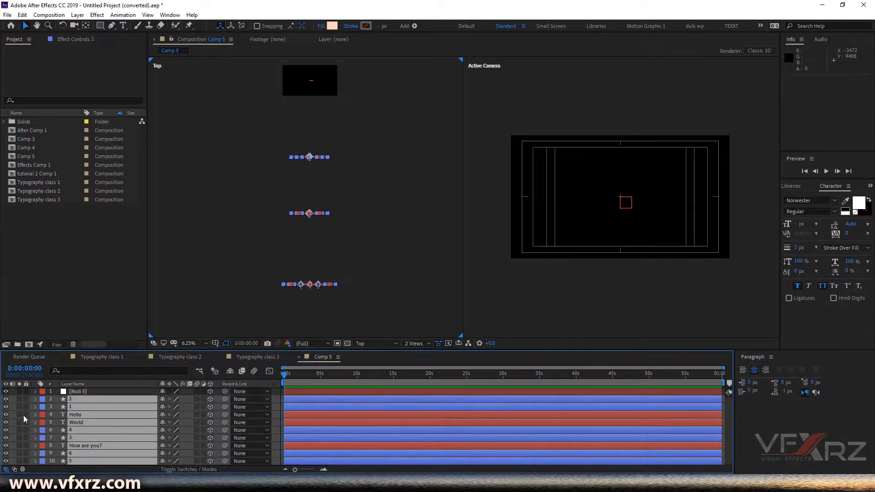
{"action": "key", "text": "ctrl+shift+a"}
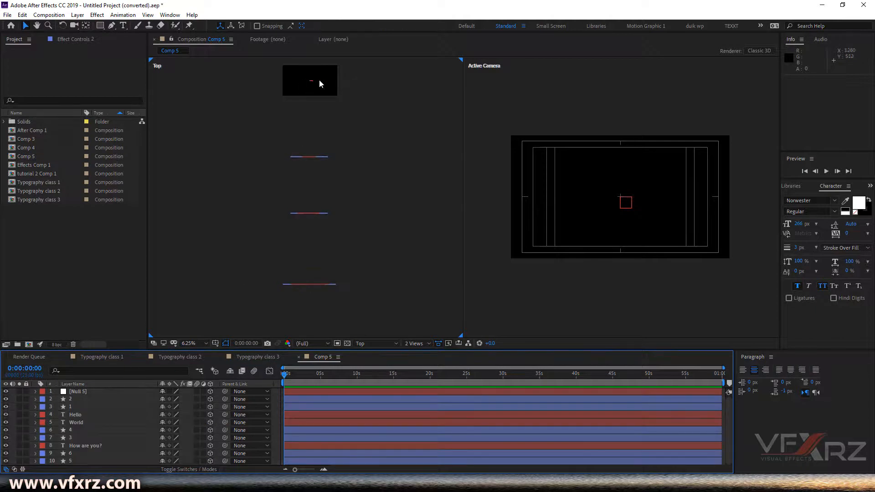
- Move the null forward in depth to the Hello group, at about Z -2680
{"action": "left_click", "coordinate": [77, 392]}
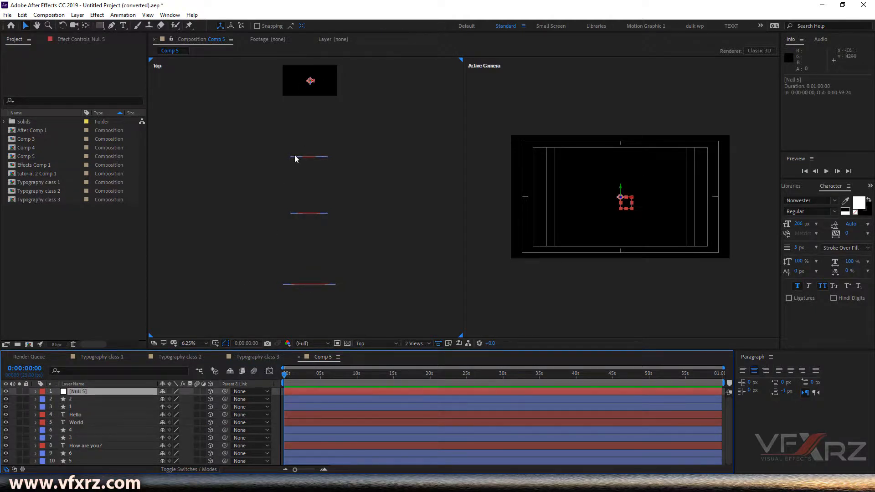
{"action": "left_click_drag", "start_coordinate": [314, 86], "coordinate": [313, 160]}
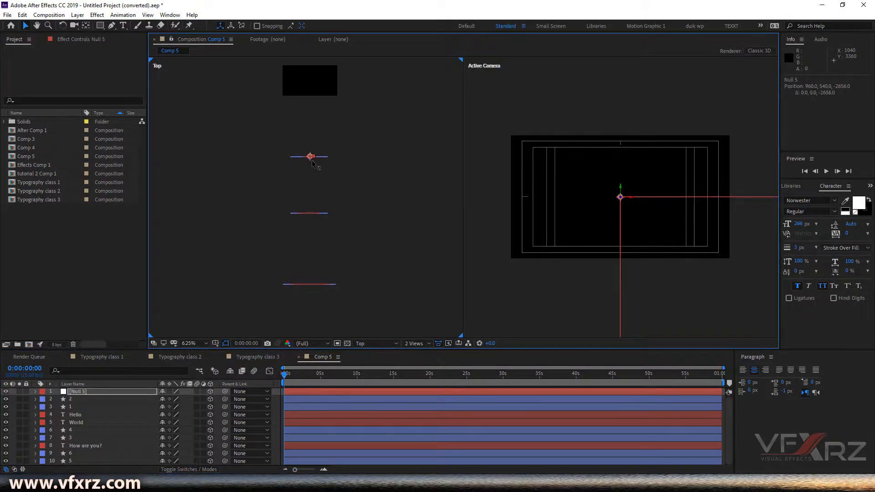
{"action": "scroll", "coordinate": [313, 161], "scroll_direction": "up", "scroll_amount": 2}
{"action": "scroll", "coordinate": [326, 130], "scroll_direction": "down", "scroll_amount": 1}
{"action": "left_click_drag", "start_coordinate": [321, 124], "coordinate": [314, 133]}
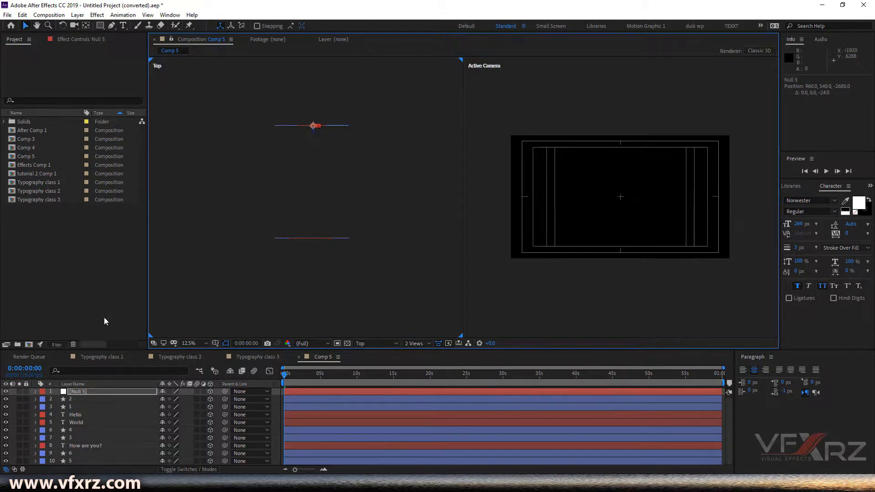
- Parent the nine text and bolt layers to the repositioned null again
{"action": "left_click", "coordinate": [83, 402]}
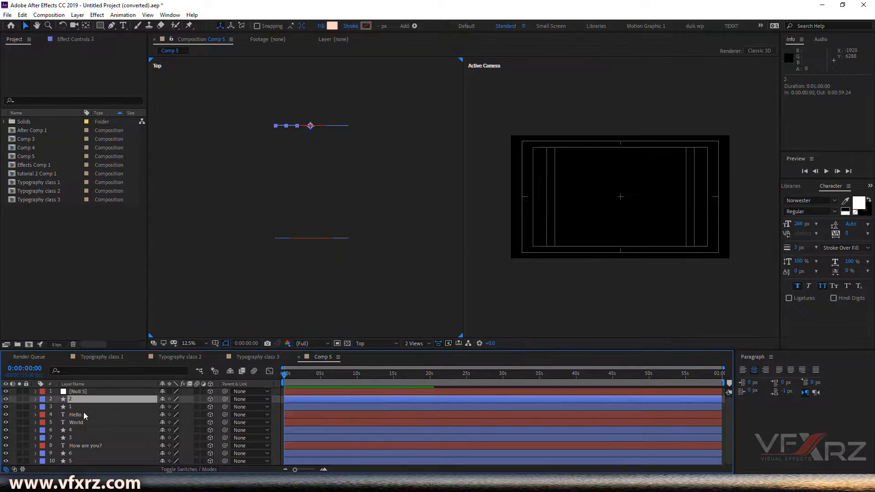
{"action": "left_click", "coordinate": [78, 461], "text": "shift"}
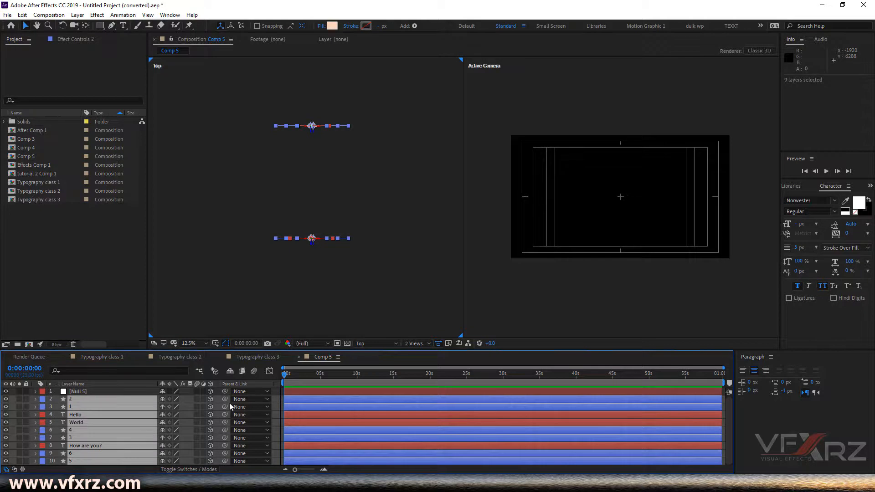
{"action": "left_click_drag", "start_coordinate": [211, 401], "coordinate": [74, 392]}
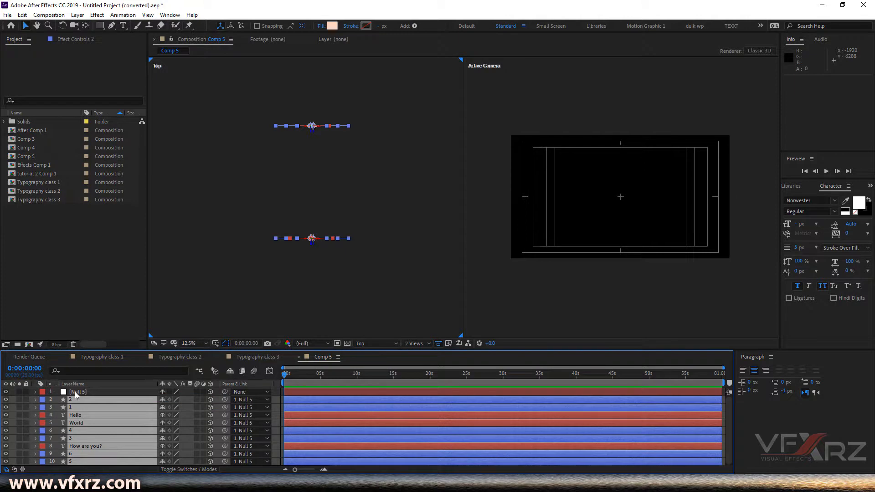
- Start a Position keyframe on the null at 0:00:00:00
{"action": "left_click", "coordinate": [75, 392]}
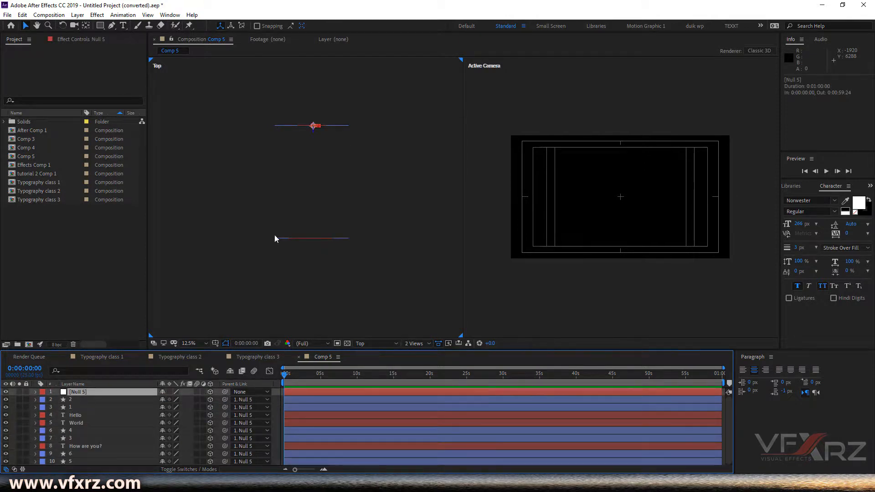
{"action": "key", "text": "comma"}
{"action": "key", "text": "comma"}
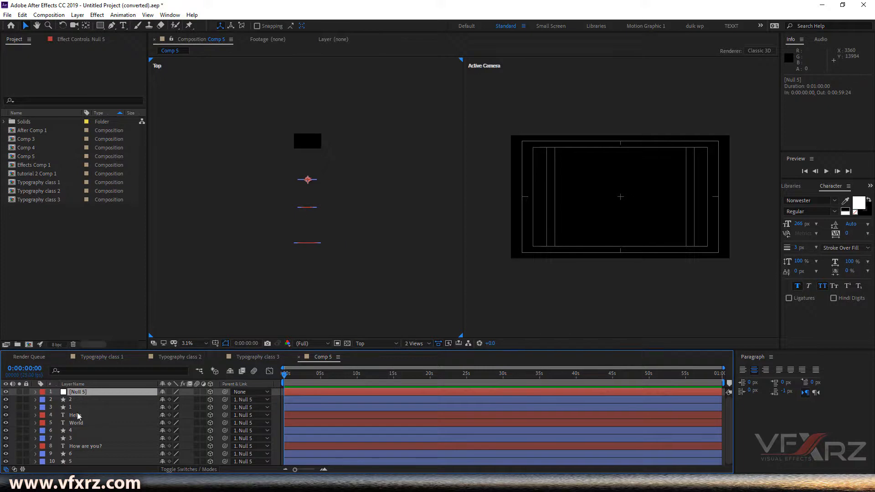
{"action": "left_click", "coordinate": [35, 392]}
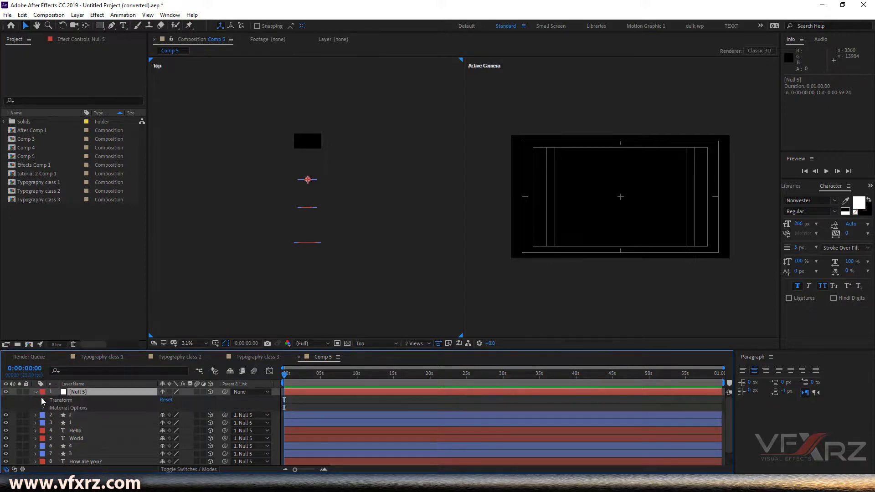
{"action": "left_click", "coordinate": [44, 402]}
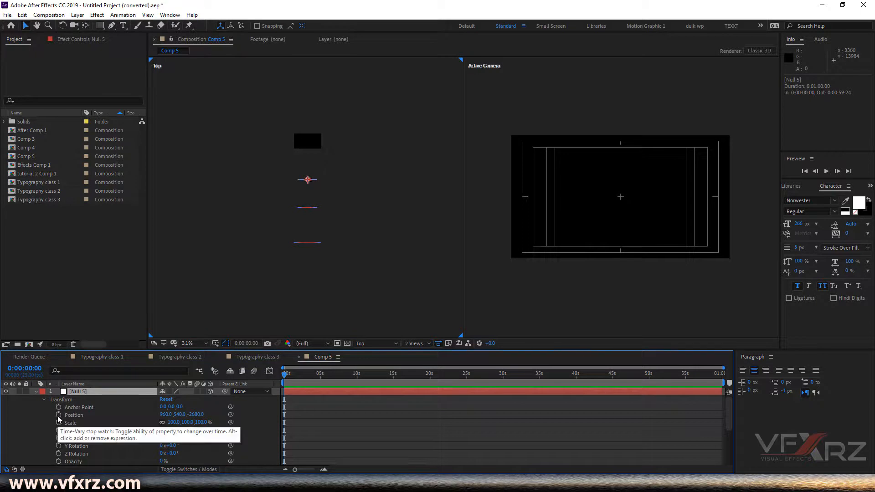
{"action": "left_click", "coordinate": [58, 415]}
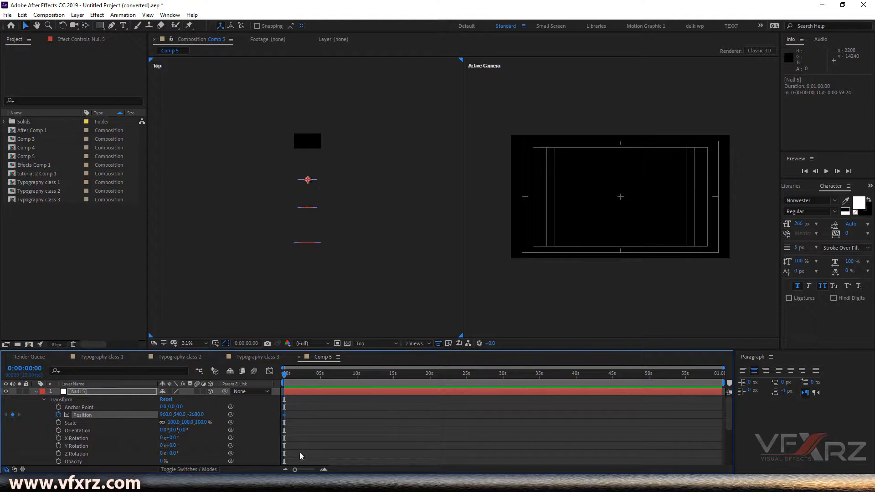
- At 0:00:00:12, move the null back in depth to about Z -232 for a second Position keyframe
{"action": "left_click", "coordinate": [324, 470]}
{"action": "left_click", "coordinate": [324, 470]}
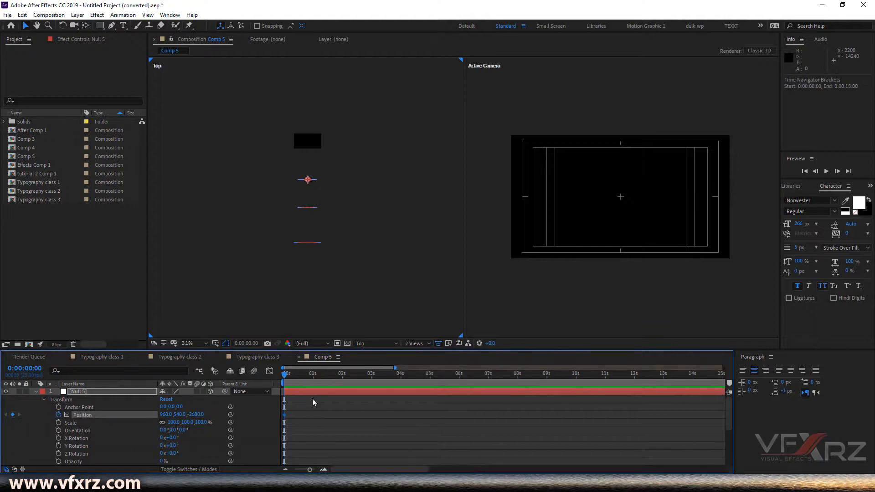
{"action": "left_click_drag", "start_coordinate": [287, 378], "coordinate": [299, 377]}
{"action": "scroll", "coordinate": [312, 177], "scroll_direction": "up", "scroll_amount": 3}
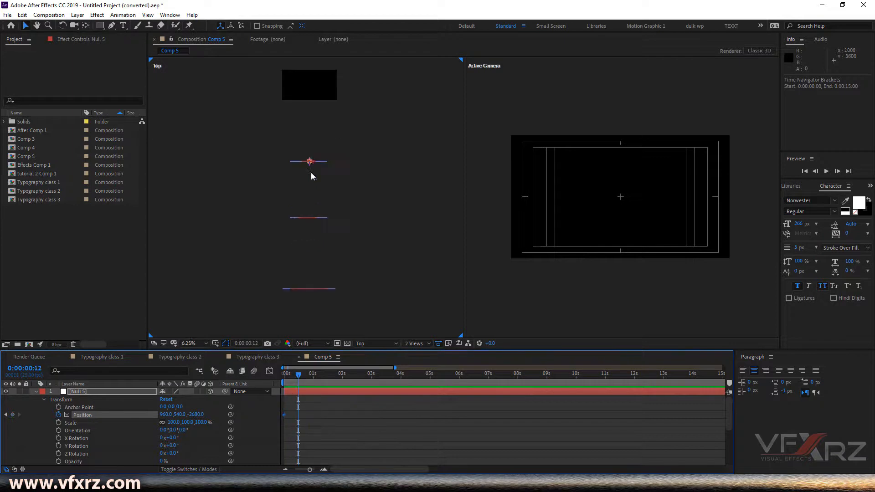
{"action": "left_click_drag", "start_coordinate": [311, 170], "coordinate": [312, 98]}
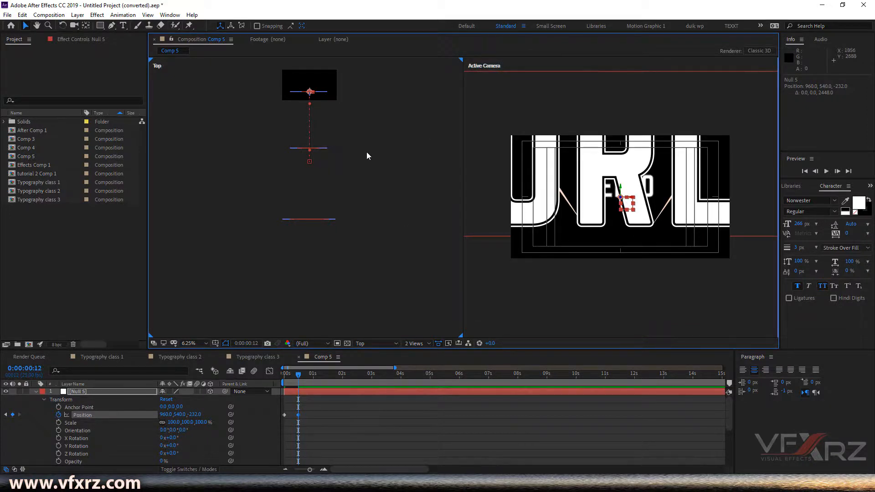
{"action": "left_click", "coordinate": [326, 150]}
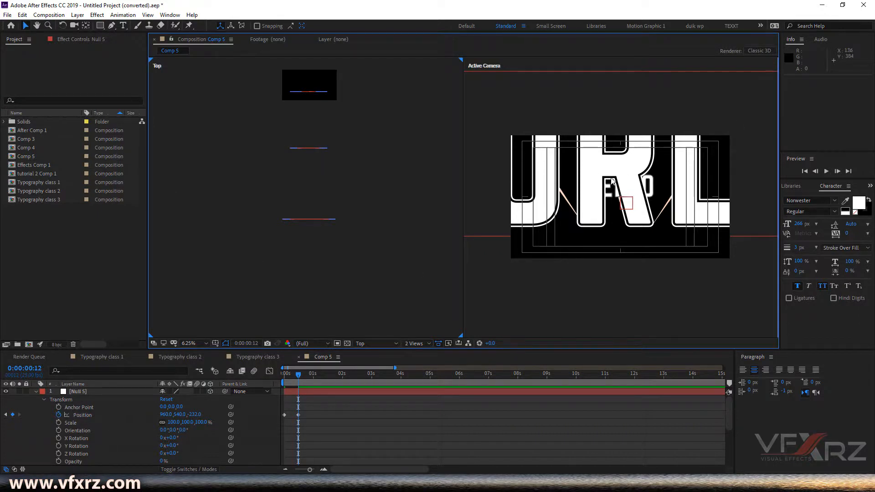
{"action": "left_click", "coordinate": [35, 392]}
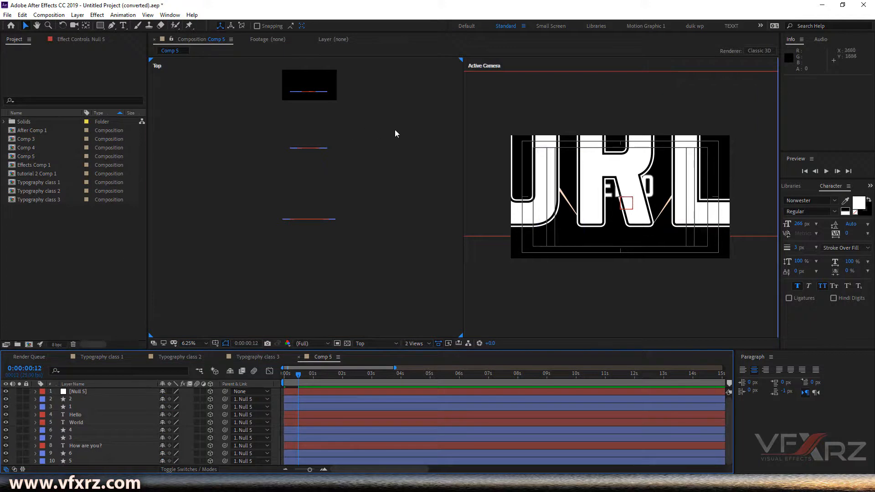
- Space the World and How are you? groups further forward in depth, World to about Z -2952 and How are you? to about Z -6600
{"action": "left_click_drag", "start_coordinate": [406, 122], "coordinate": [228, 248]}
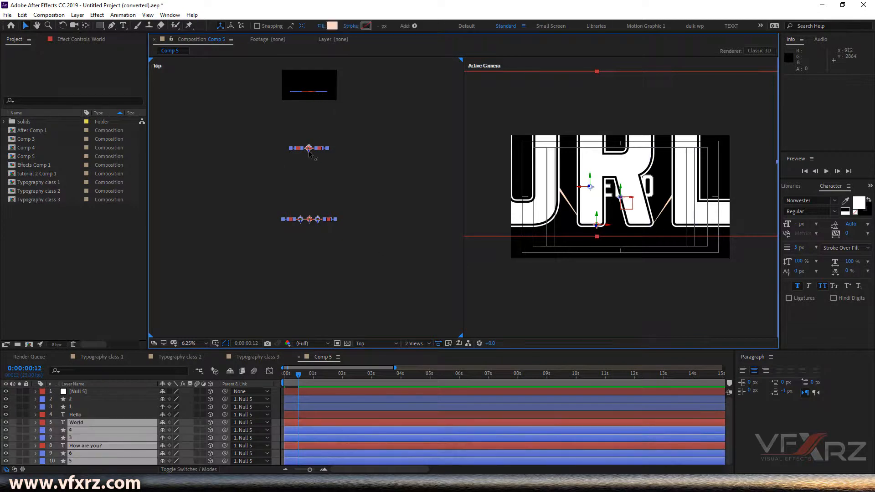
{"action": "left_click_drag", "start_coordinate": [311, 155], "coordinate": [314, 186]}
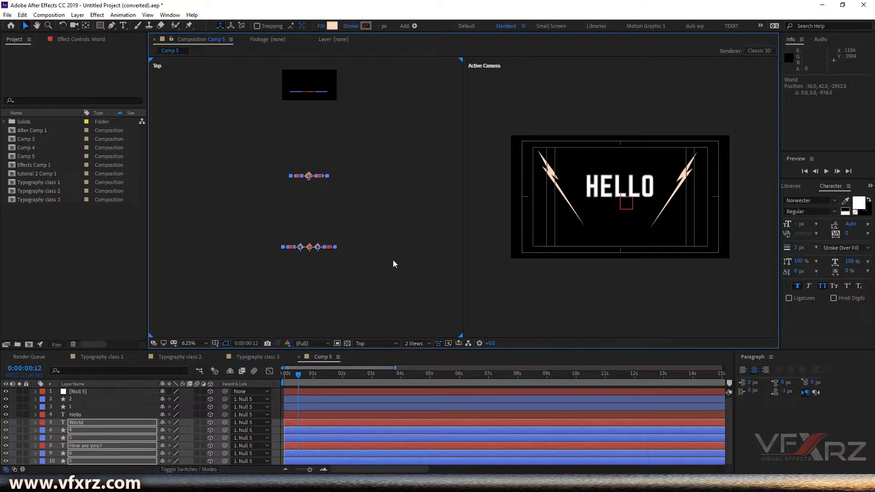
{"action": "left_click_drag", "start_coordinate": [375, 231], "coordinate": [322, 284]}
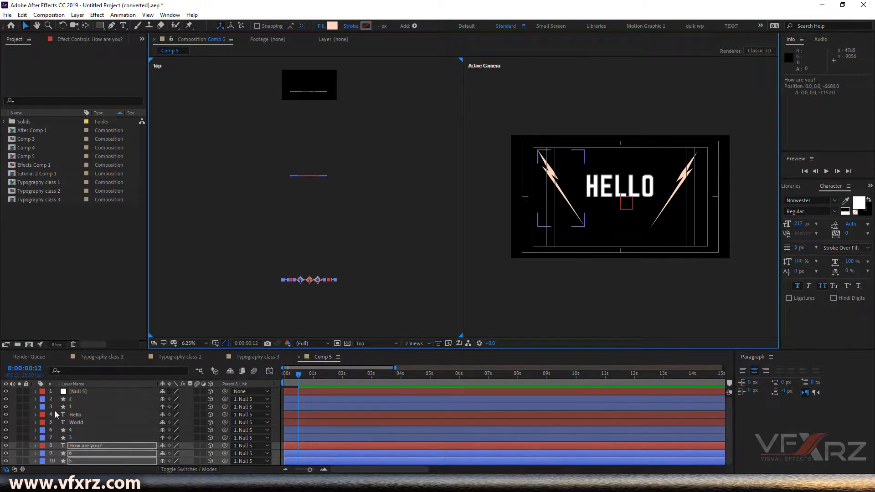
- Show the null's Position keyframes and preview the Hello entrance animation from the beginning
{"action": "left_click", "coordinate": [47, 392]}
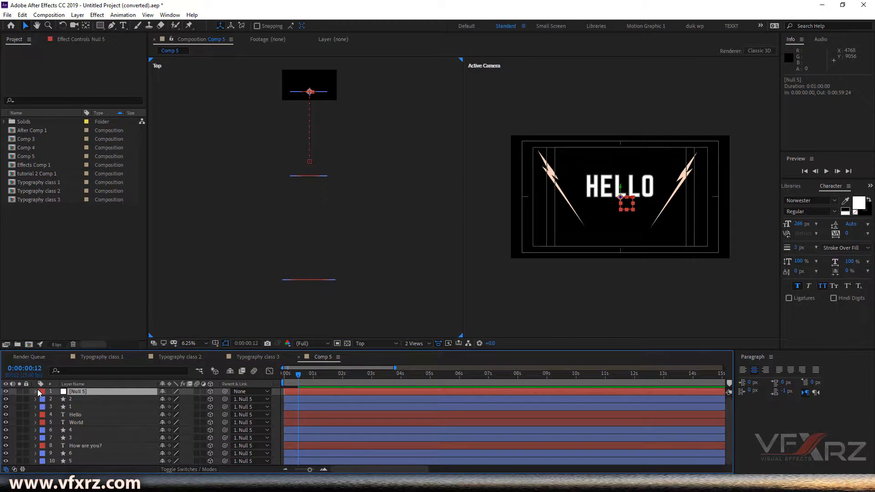
{"action": "left_click", "coordinate": [35, 392]}
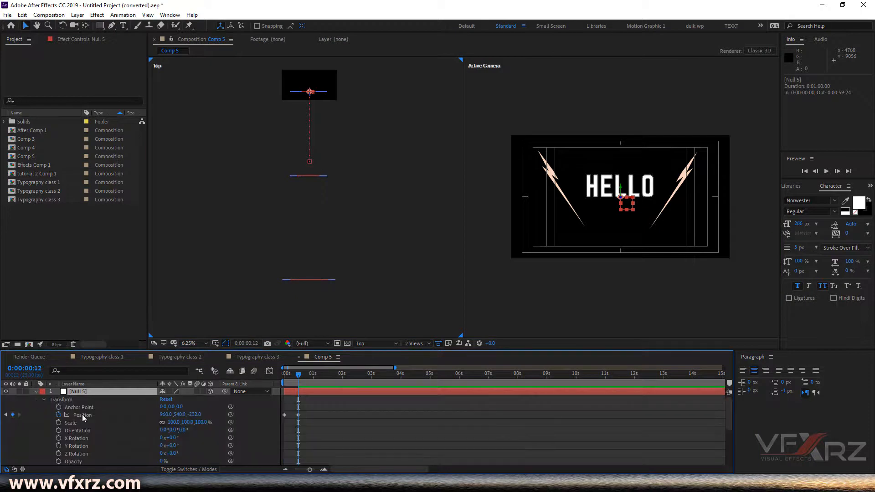
{"action": "left_click_drag", "start_coordinate": [294, 375], "coordinate": [285, 376]}
{"action": "key", "text": "space"}
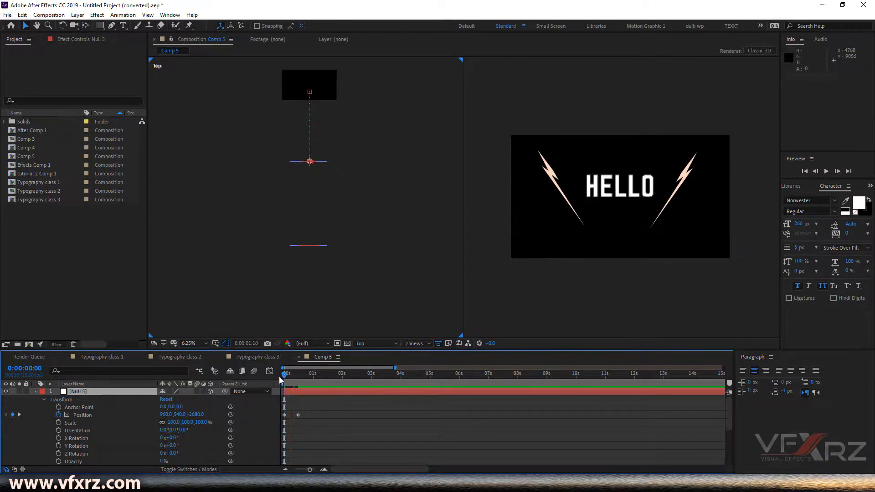
{"action": "key", "text": "space"}
{"action": "key", "text": "space"}
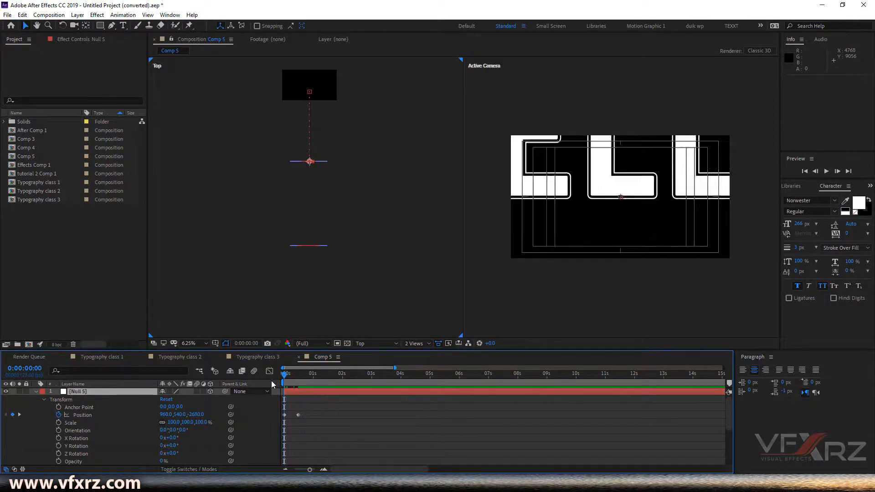
{"action": "key", "text": "space"}
- Add a hold Position keyframe to the null at 0:00:02:00, and move it back to about Z 2536 at 0:00:02:13
{"action": "left_click_drag", "start_coordinate": [289, 381], "coordinate": [343, 382]}
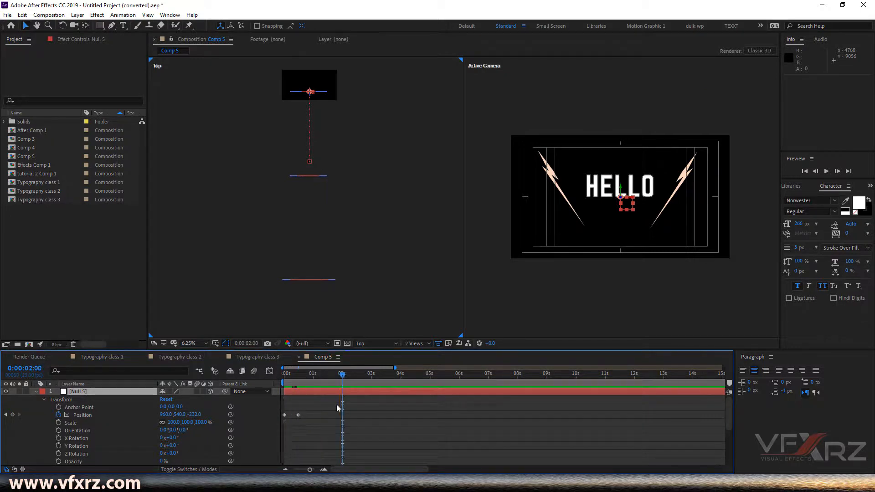
{"action": "left_click", "coordinate": [12, 415]}
{"action": "left_click_drag", "start_coordinate": [351, 379], "coordinate": [356, 380]}
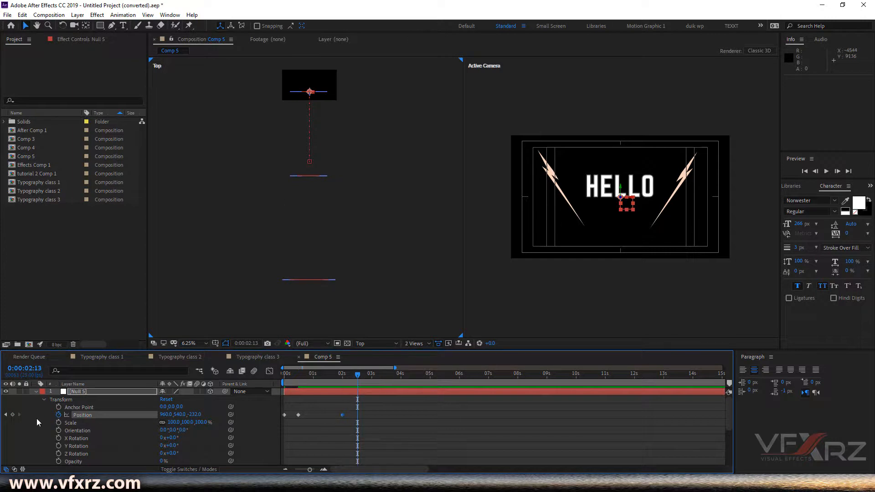
{"action": "key", "text": "h"}
{"action": "left_click_drag", "start_coordinate": [340, 94], "coordinate": [347, 151]}
{"action": "key", "text": "v"}
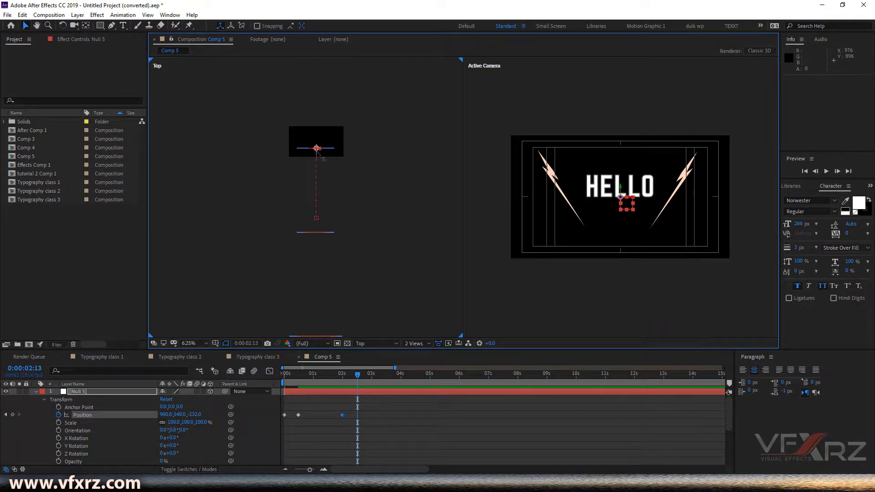
{"action": "left_click_drag", "start_coordinate": [318, 153], "coordinate": [318, 74]}
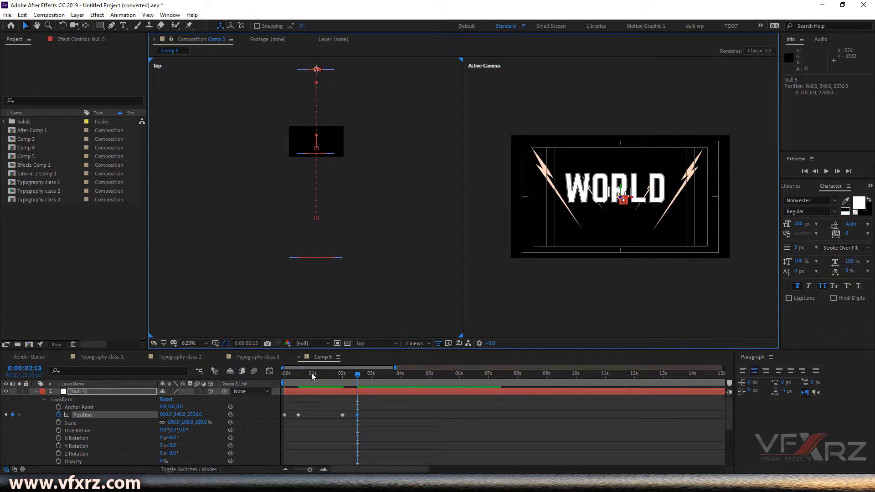
- Add a matching Position keyframe to the null at 0:00:04:00, and move it back to about Z 6600 at 0:00:04:13
{"action": "left_click", "coordinate": [356, 376]}
{"action": "left_click_drag", "start_coordinate": [347, 380], "coordinate": [402, 389]}
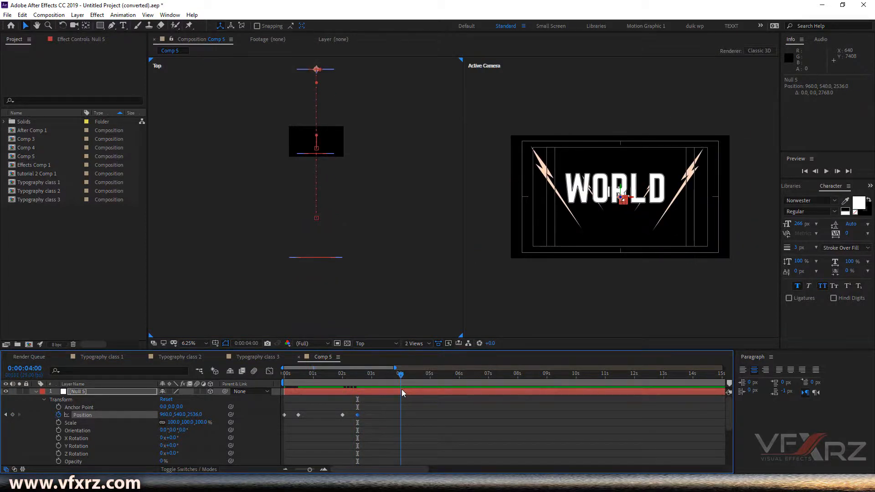
{"action": "left_click", "coordinate": [13, 415]}
{"action": "left_click_drag", "start_coordinate": [400, 373], "coordinate": [415, 376]}
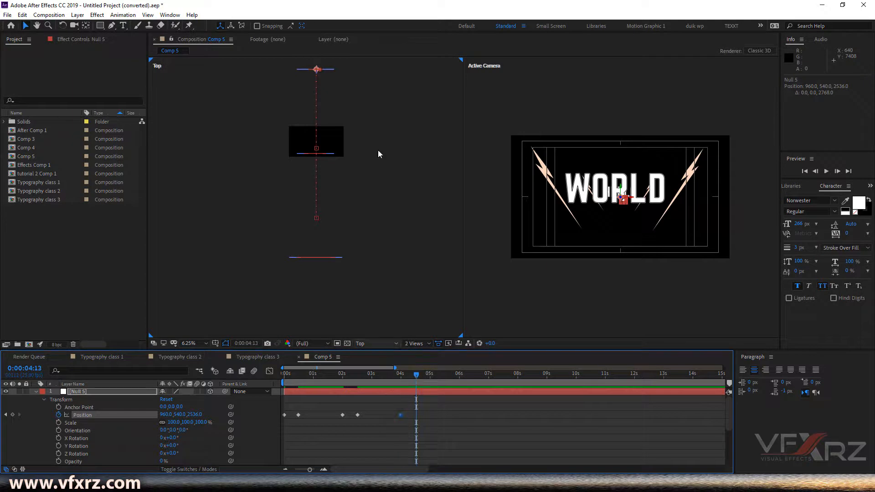
{"action": "key", "text": "comma"}
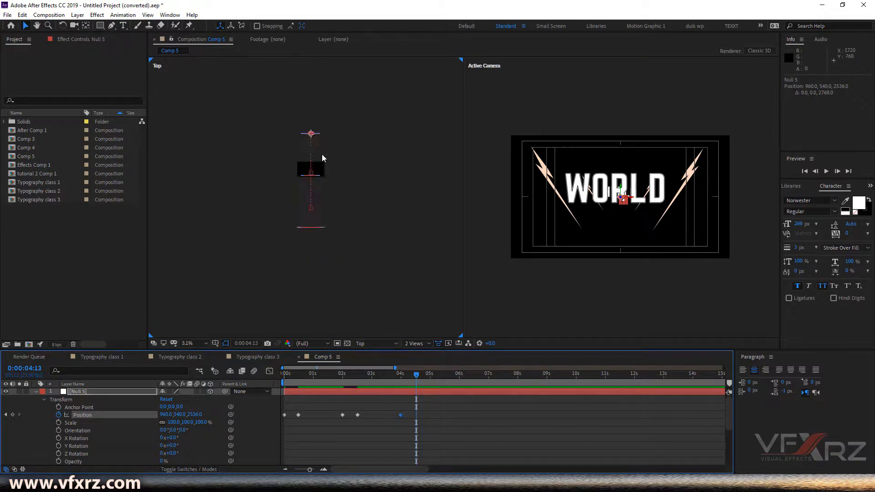
{"action": "left_click_drag", "start_coordinate": [312, 136], "coordinate": [314, 78]}
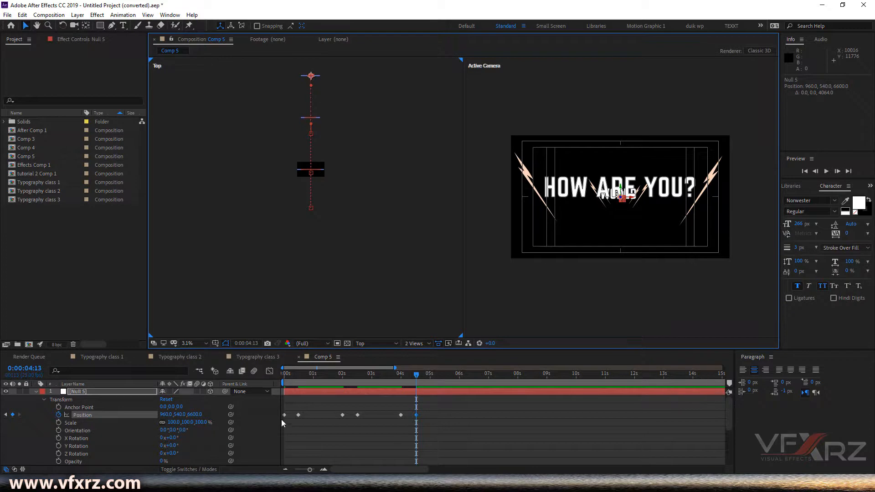
- Shorten the work area so it ends at 0:00:05:19, and preview the three-part text animation within it
{"action": "left_click_drag", "start_coordinate": [309, 470], "coordinate": [295, 470]}
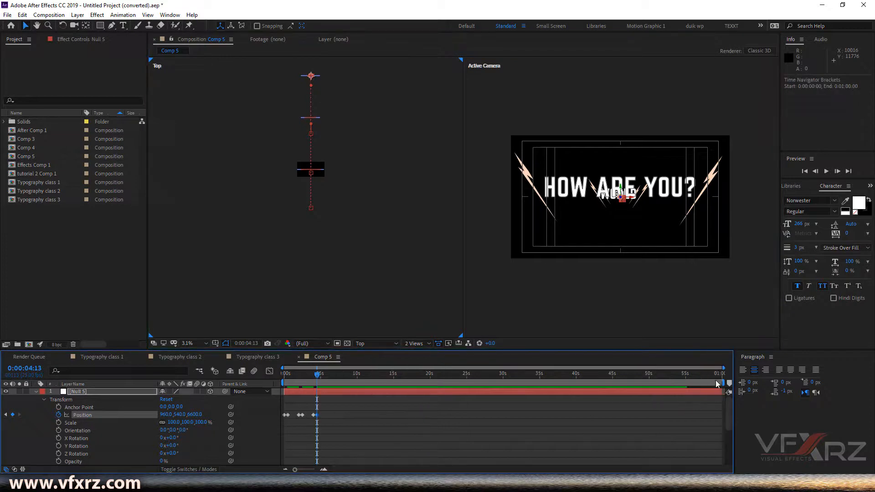
{"action": "left_click_drag", "start_coordinate": [722, 383], "coordinate": [233, 384]}
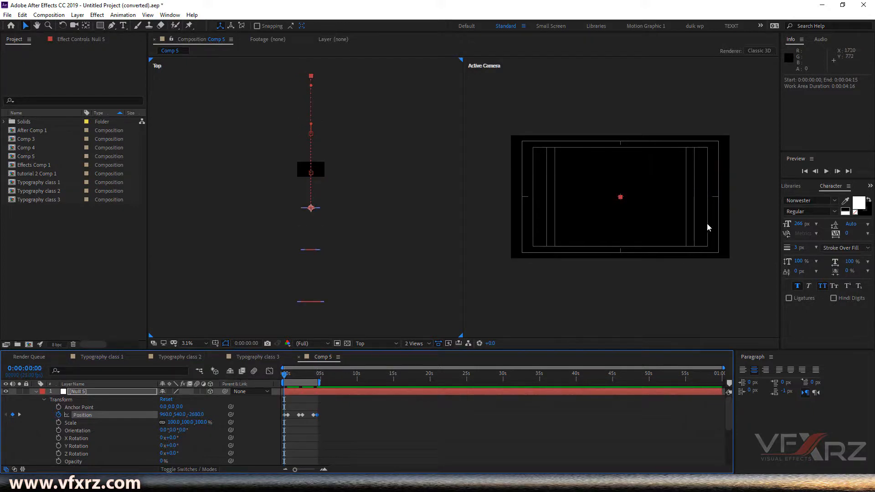
{"action": "key", "text": "space"}
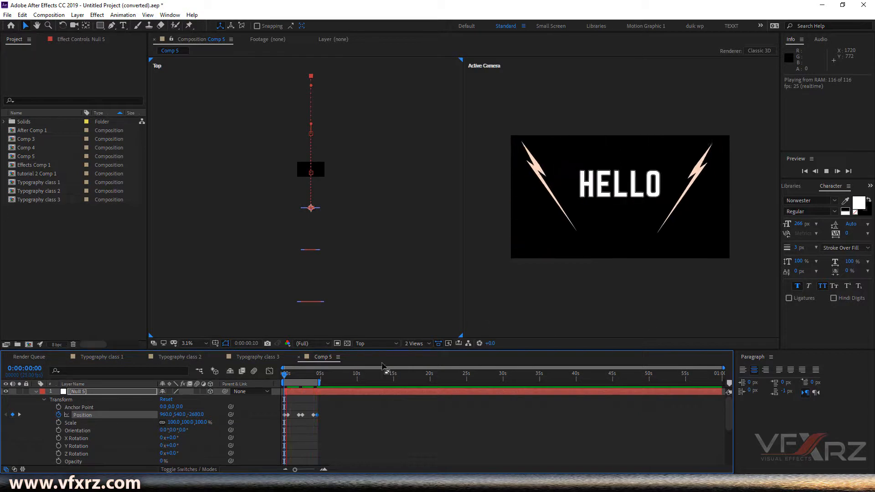
{"action": "left_click", "coordinate": [360, 375]}
{"action": "left_click_drag", "start_coordinate": [320, 384], "coordinate": [272, 385]}
{"action": "key", "text": "space"}
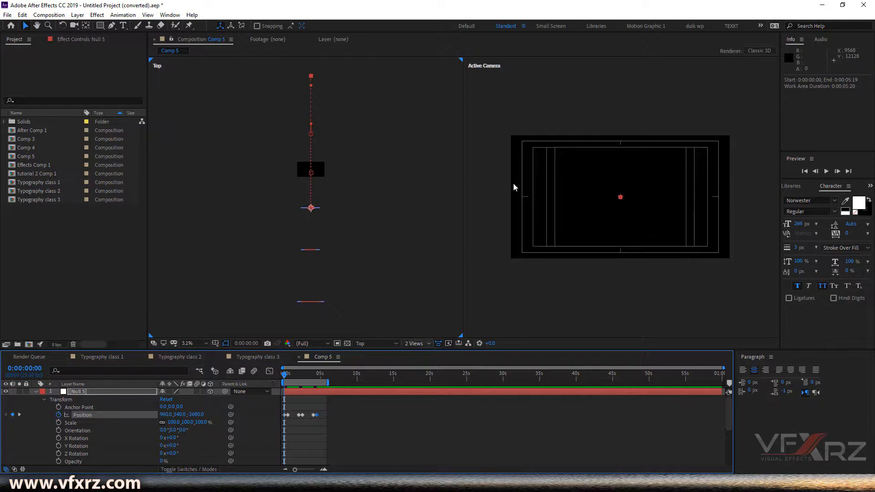
- Switch the composition to a single Active Camera view, enlarge it to 50%, and preview the animation
{"action": "left_click", "coordinate": [292, 374]}
{"action": "key", "text": "space"}
{"action": "left_click", "coordinate": [396, 343]}
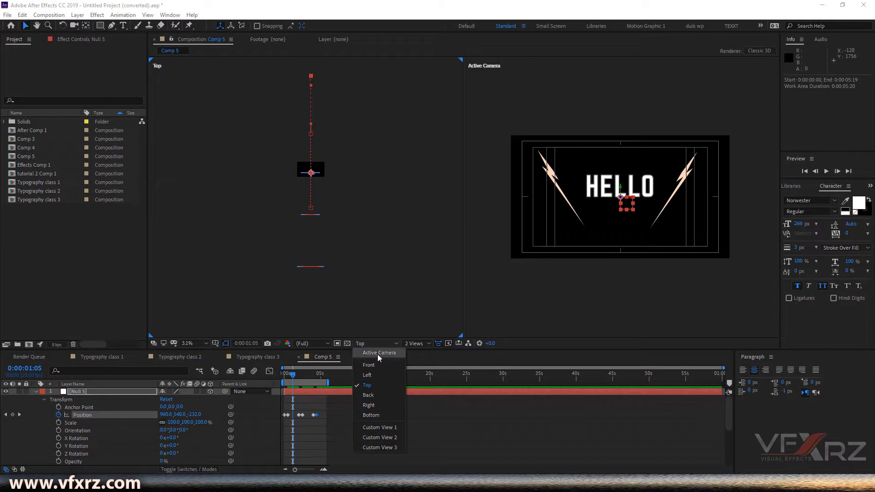
{"action": "left_click", "coordinate": [375, 354]}
{"action": "left_click", "coordinate": [423, 344]}
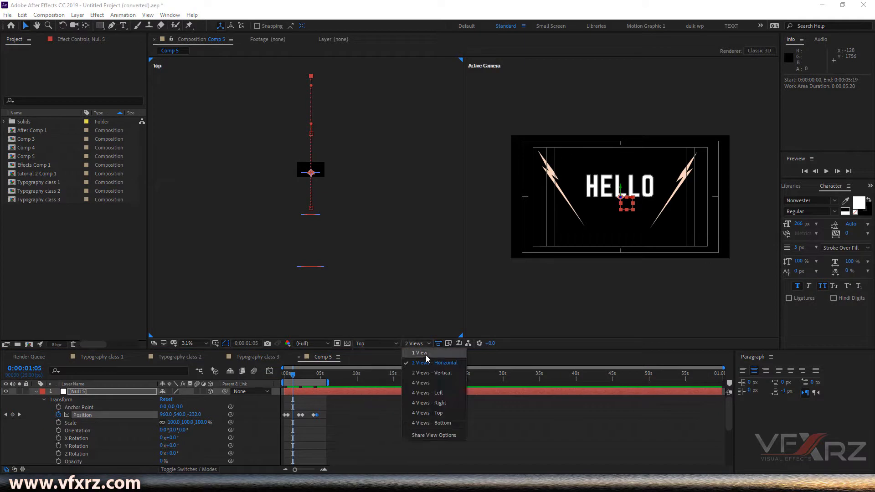
{"action": "left_click", "coordinate": [426, 355]}
{"action": "key", "text": "period"}
{"action": "key", "text": "space"}
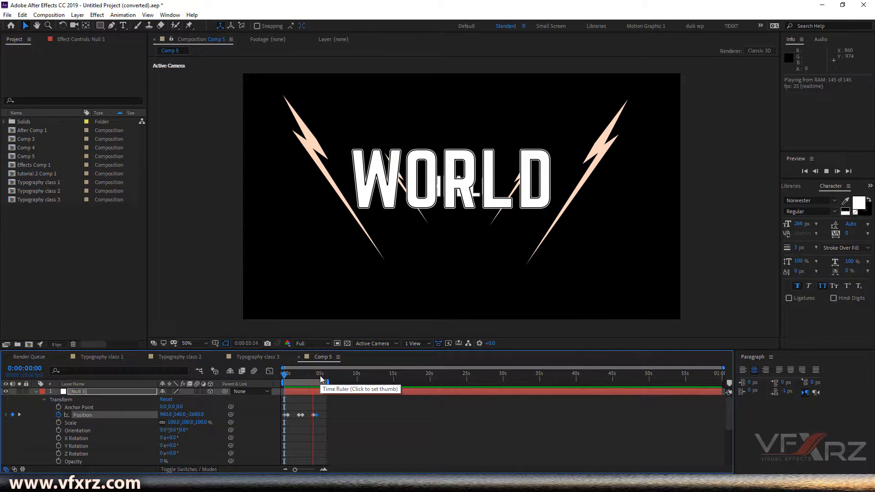
- Check the World section around 0:00:02:22, save the project, and replay the animation from the beginning
{"action": "left_click", "coordinate": [320, 376]}
{"action": "left_click_drag", "start_coordinate": [320, 378], "coordinate": [305, 379]}
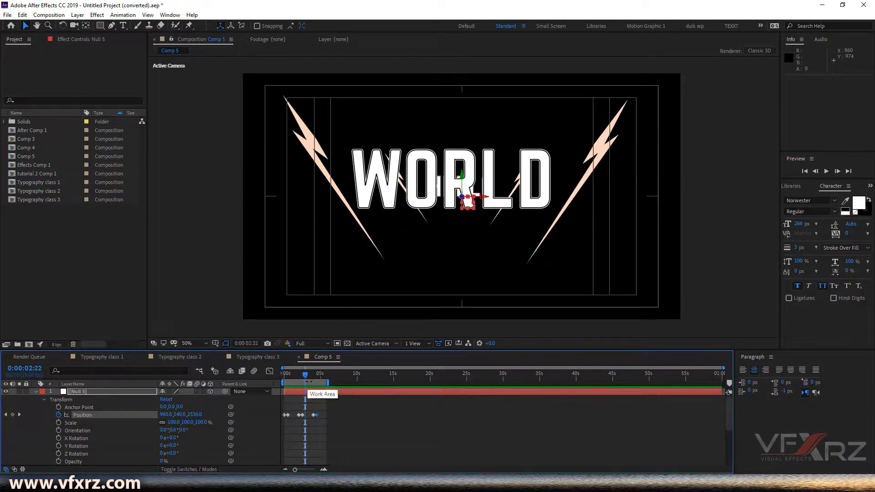
{"action": "key", "text": "ctrl+s"}
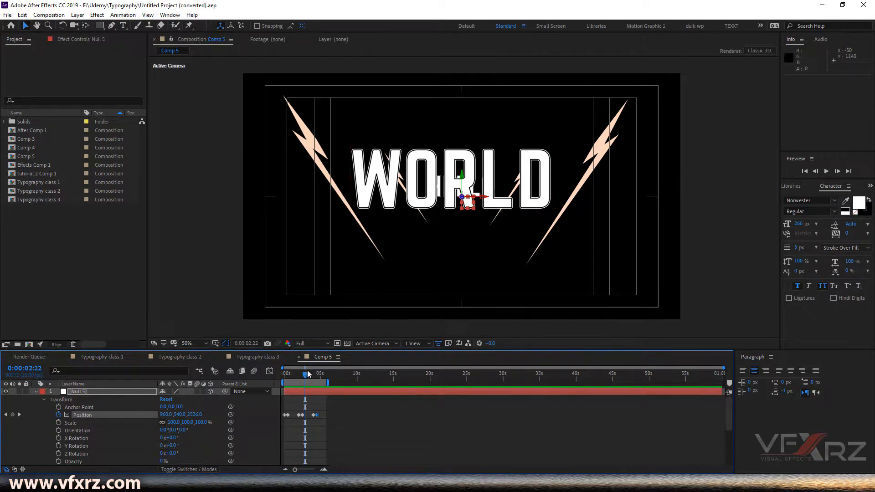
{"action": "left_click_drag", "start_coordinate": [294, 382], "coordinate": [282, 385]}
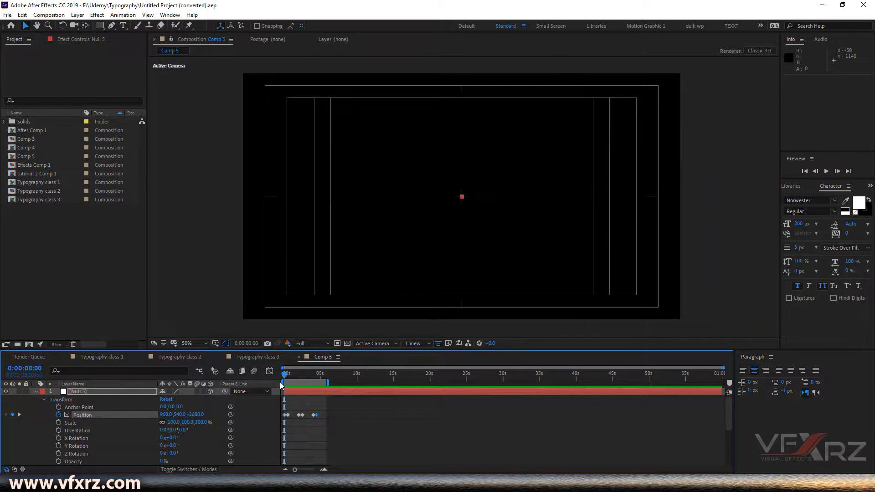
{"action": "key", "text": "space"}
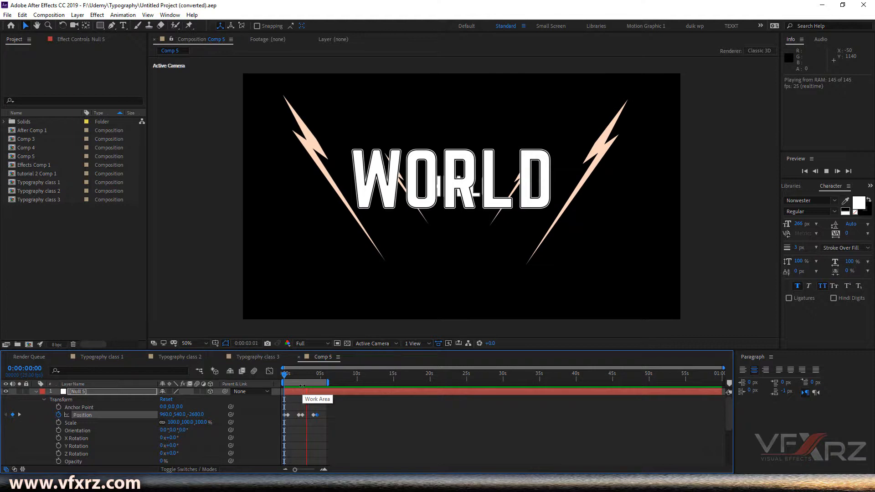
{"action": "key", "text": "space"}
- Add the expression wiggle(2,40) to the null's Position and preview the animation from the start
{"action": "left_click_drag", "start_coordinate": [298, 378], "coordinate": [280, 380]}
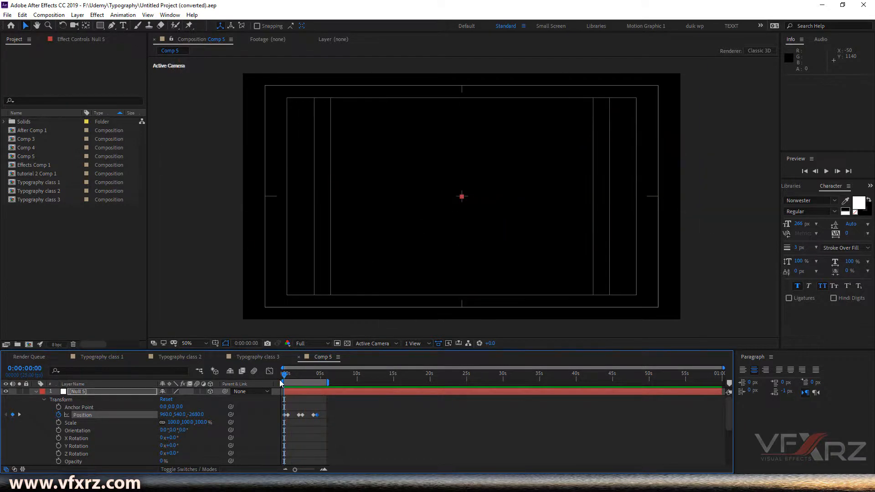
{"action": "left_click", "coordinate": [60, 416], "text": "alt"}
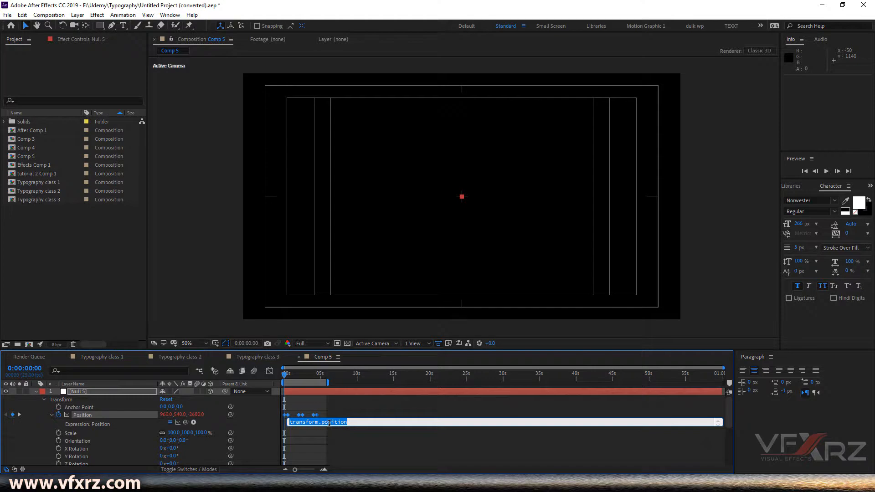
{"action": "type", "text": "wiggle(2,40"}
{"action": "left_click", "coordinate": [345, 404]}
{"action": "key", "text": "space"}
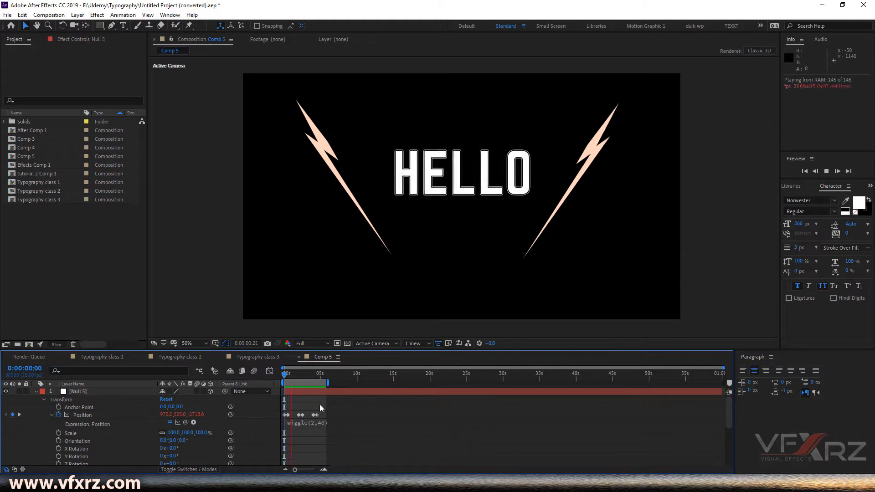
- Scrub between the Hello and World sections to examine the wiggle motion and the transition between them
{"action": "left_click", "coordinate": [286, 377]}
{"action": "left_click_drag", "start_coordinate": [287, 377], "coordinate": [292, 377]}
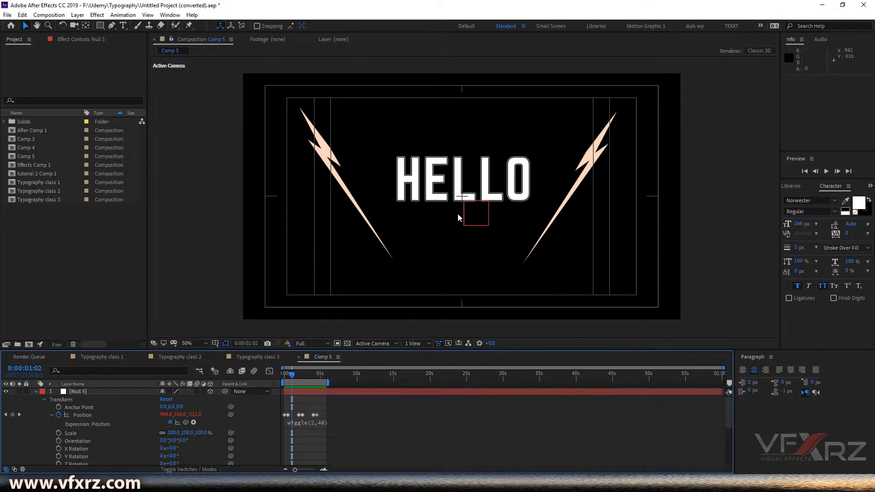
{"action": "left_click_drag", "start_coordinate": [293, 376], "coordinate": [310, 379]}
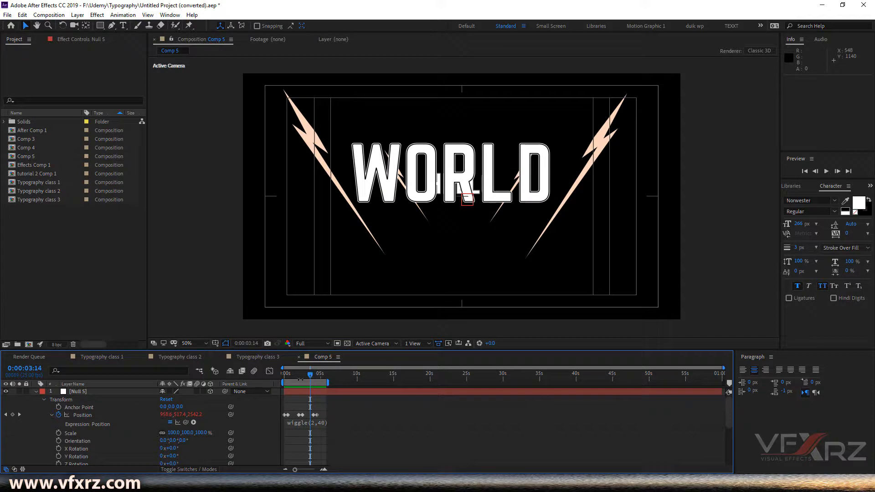
{"action": "key", "text": "Home"}
{"action": "mouse_move", "coordinate": [292, 381]}
{"action": "left_mouse_down"}
{"action": "mouse_move", "coordinate": [321, 377]}
{"action": "mouse_move", "coordinate": [286, 382]}
{"action": "mouse_move", "coordinate": [297, 378]}
{"action": "left_mouse_up"}
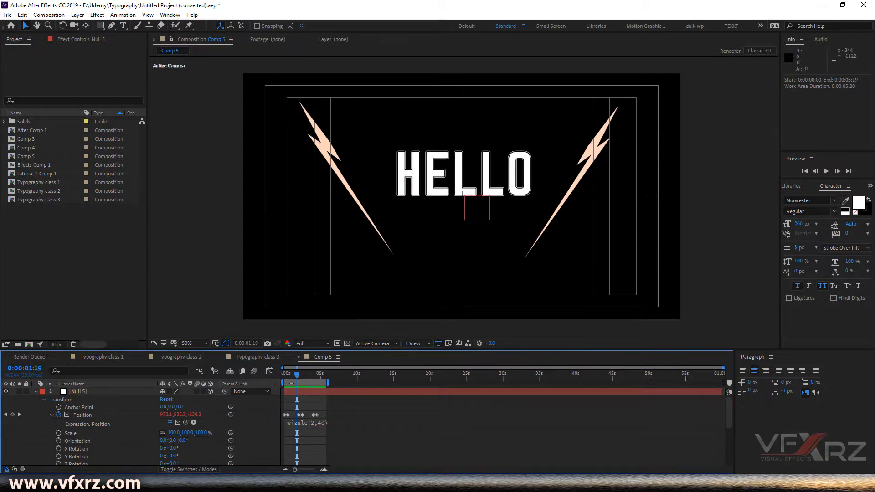
{"action": "left_click_drag", "start_coordinate": [295, 374], "coordinate": [298, 374]}
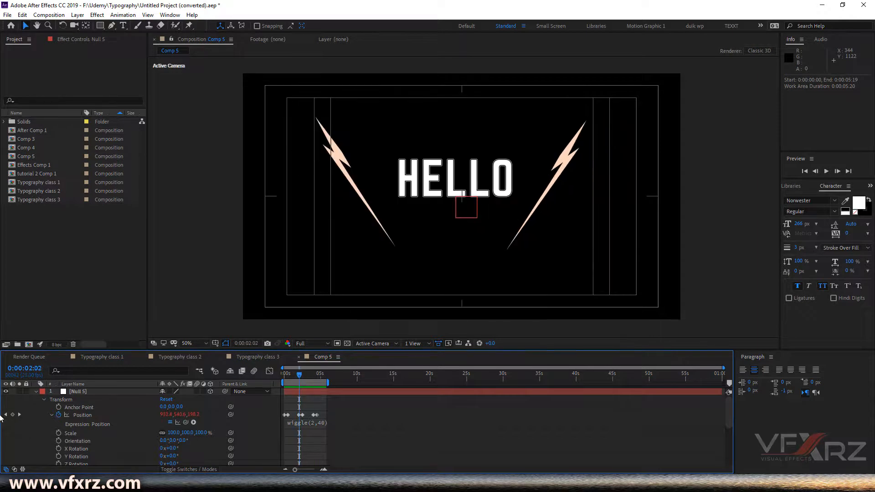
- At the null's Position keyframe at 0:00:02:00, add 100% Opacity keyframes to the Hello text and bolt layers 2 and 1
{"action": "left_click", "coordinate": [5, 415]}
{"action": "scroll", "coordinate": [294, 438], "scroll_direction": "down", "scroll_amount": 5}
{"action": "scroll", "coordinate": [141, 425], "scroll_direction": "up", "scroll_amount": 5}
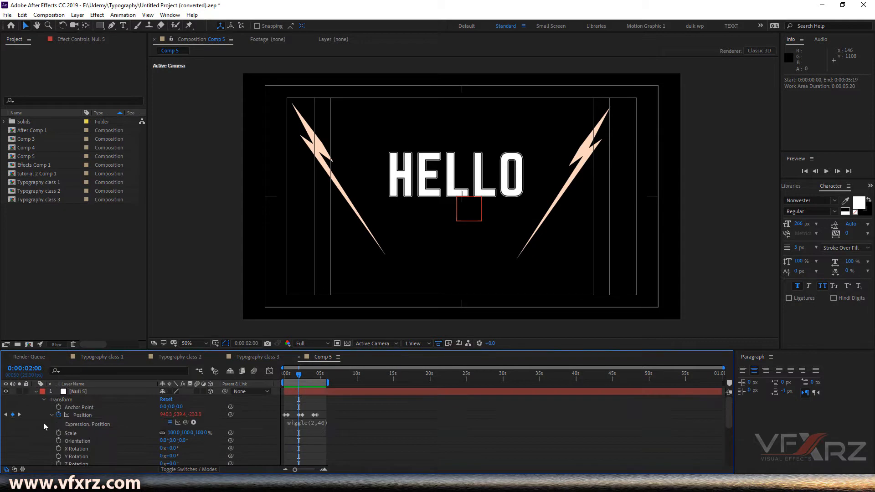
{"action": "scroll", "coordinate": [86, 392], "scroll_direction": "down", "scroll_amount": 3}
{"action": "left_click", "coordinate": [74, 423]}
{"action": "left_click", "coordinate": [72, 418]}
{"action": "left_click", "coordinate": [72, 425], "text": "ctrl"}
{"action": "left_click", "coordinate": [75, 433], "text": "ctrl"}
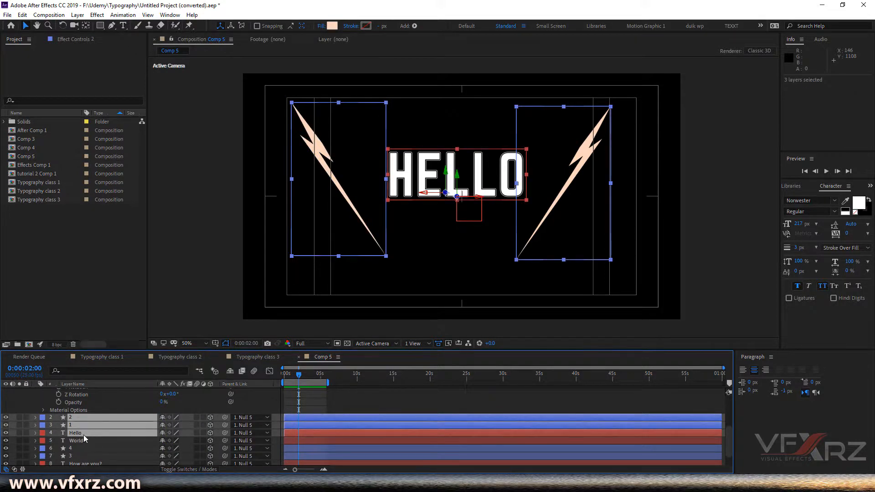
{"action": "key", "text": "t"}
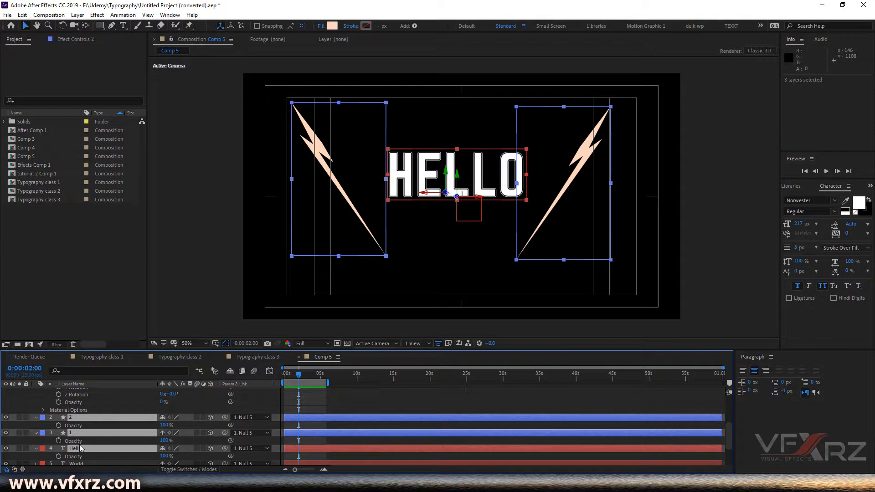
{"action": "left_click", "coordinate": [59, 425]}
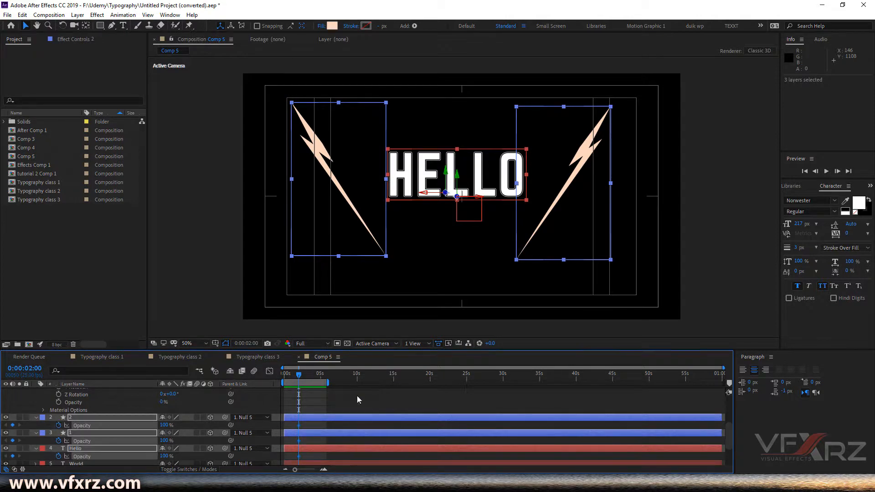
- At the null's Position keyframe at 0:00:02:13, lower the Opacity of Hello and bolt layers 2 and 1 to about 10%, and collapse their properties
{"action": "scroll", "coordinate": [327, 406], "scroll_direction": "up", "scroll_amount": 5}
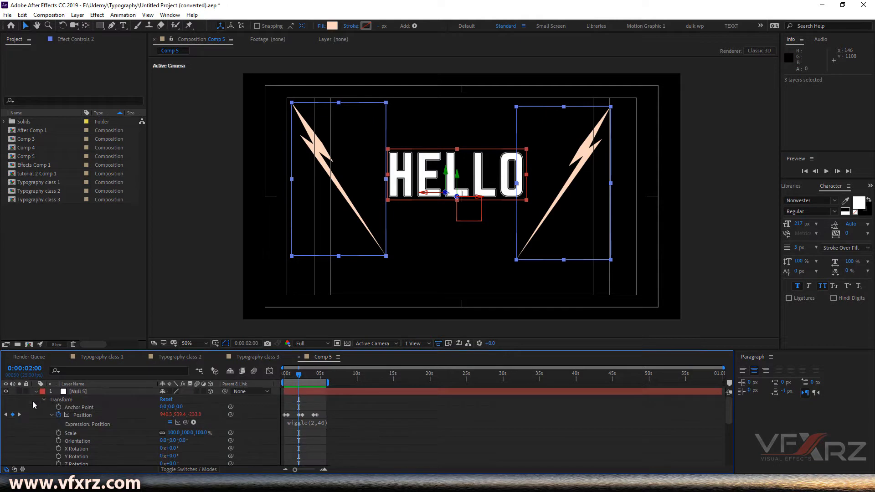
{"action": "left_click", "coordinate": [20, 414]}
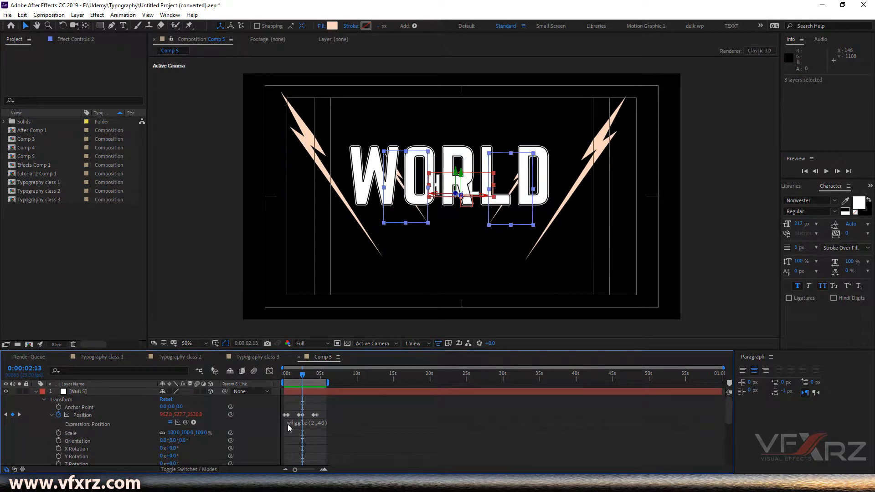
{"action": "scroll", "coordinate": [302, 415], "scroll_direction": "down", "scroll_amount": 2}
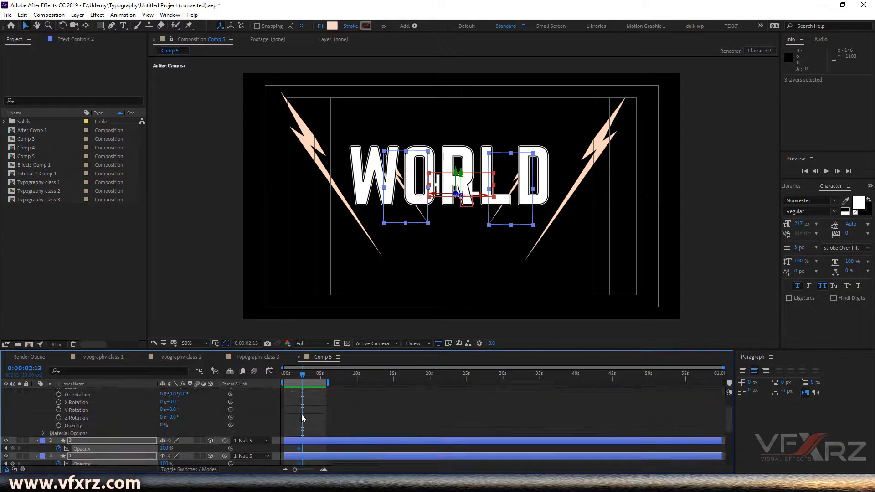
{"action": "scroll", "coordinate": [302, 415], "scroll_direction": "down", "scroll_amount": 2}
{"action": "left_click_drag", "start_coordinate": [164, 409], "coordinate": [126, 408]}
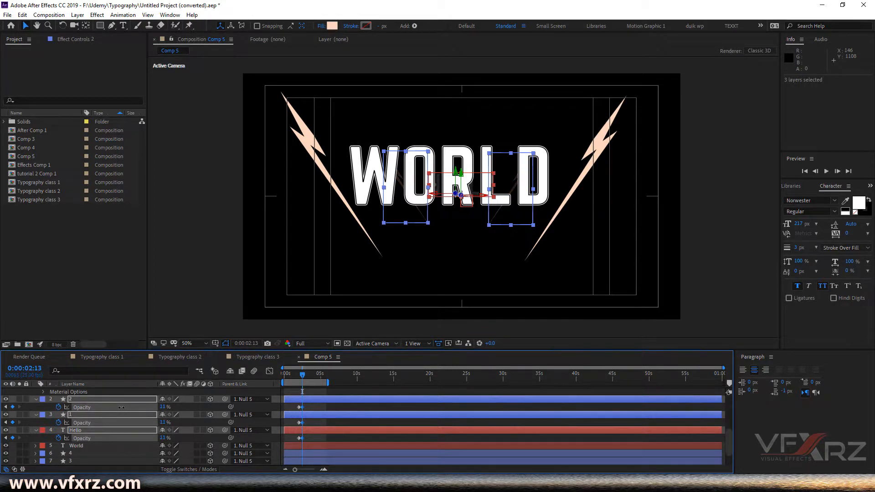
{"action": "left_click_drag", "start_coordinate": [122, 407], "coordinate": [120, 406]}
{"action": "left_click", "coordinate": [34, 400]}
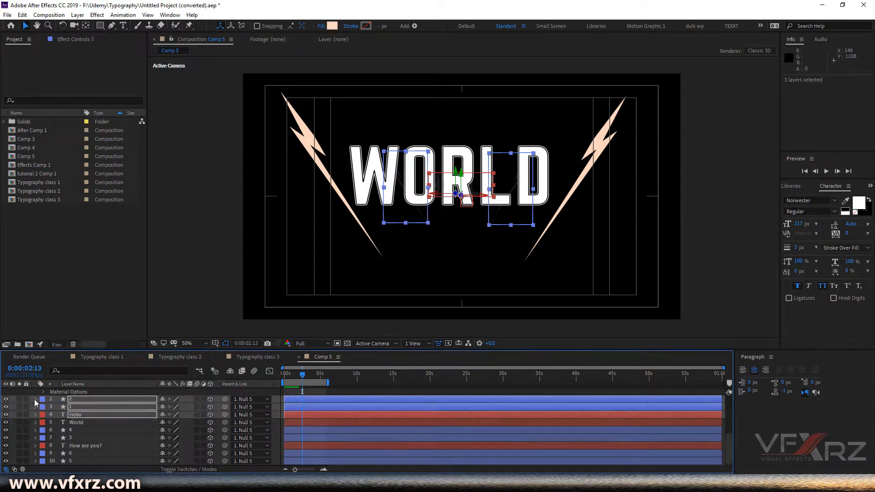
- Go to the null's Position keyframe at 0:00:04:00 and reveal the Opacity of the World text and bolt layers 4 and 3
{"action": "scroll", "coordinate": [94, 416], "scroll_direction": "up", "scroll_amount": 4}
{"action": "left_click_drag", "start_coordinate": [302, 375], "coordinate": [313, 376]}
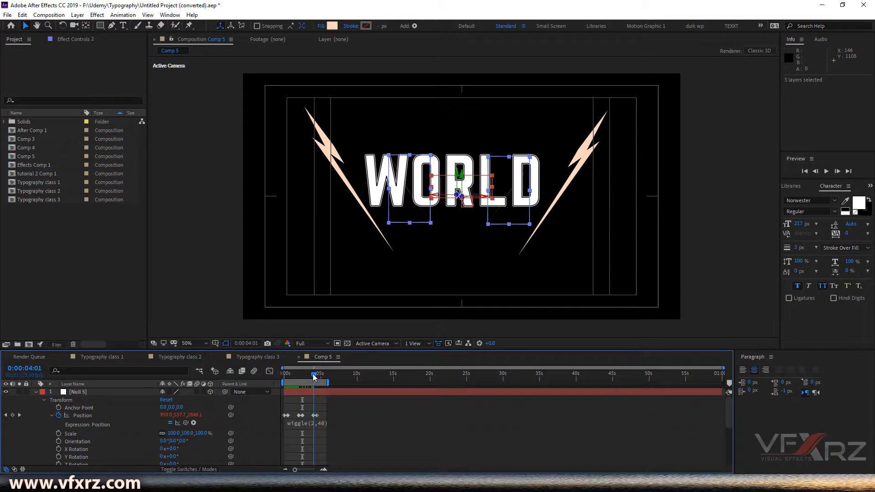
{"action": "left_click", "coordinate": [6, 416]}
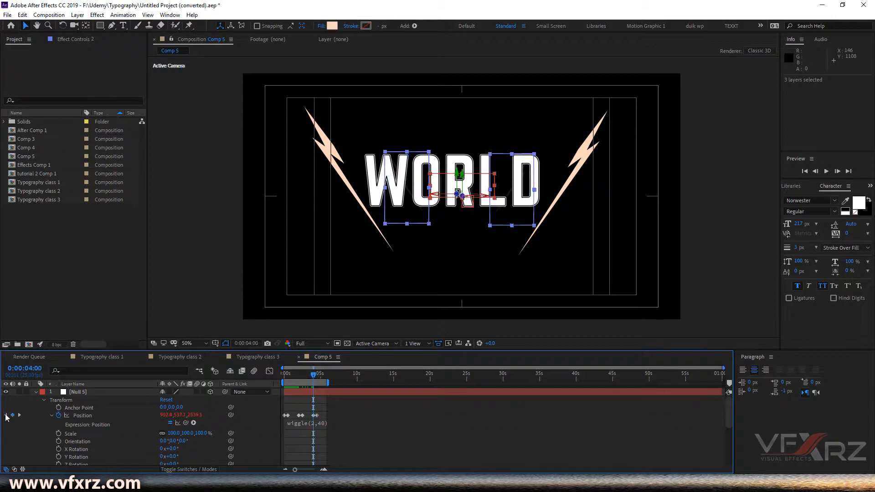
{"action": "scroll", "coordinate": [39, 411], "scroll_direction": "down", "scroll_amount": 5}
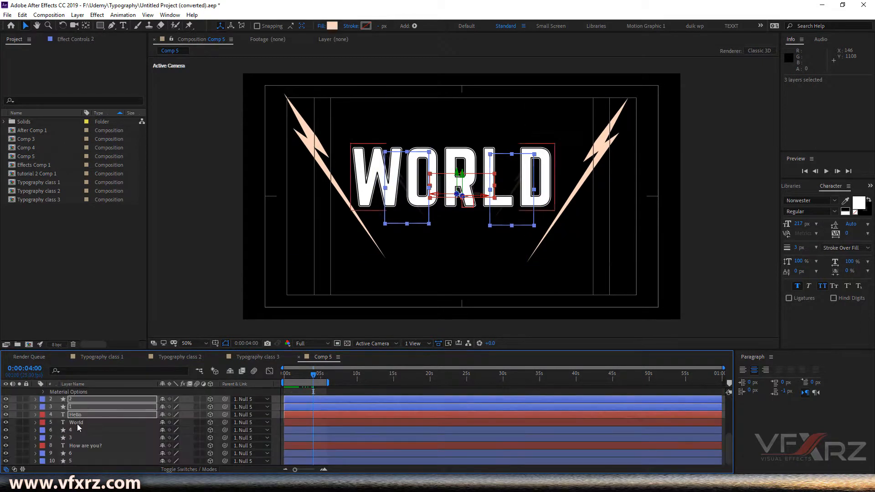
{"action": "left_click", "coordinate": [78, 424]}
{"action": "left_click", "coordinate": [77, 431], "text": "ctrl"}
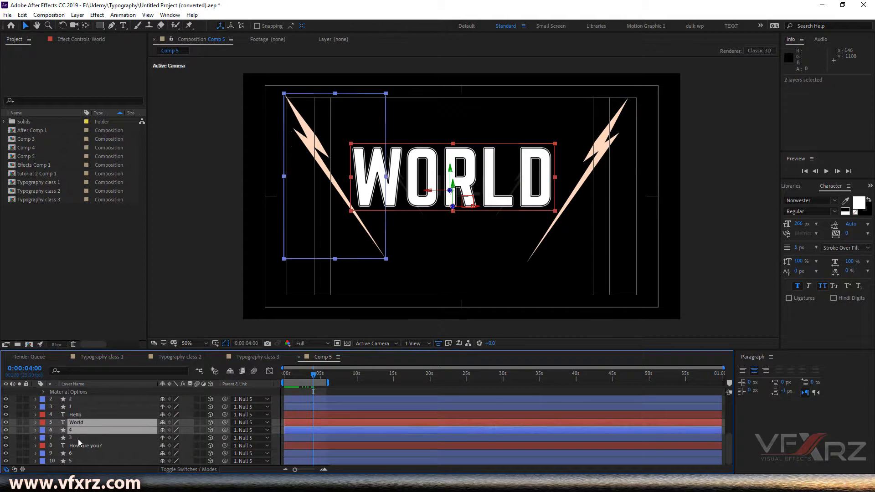
{"action": "left_click", "coordinate": [71, 438], "text": "ctrl"}
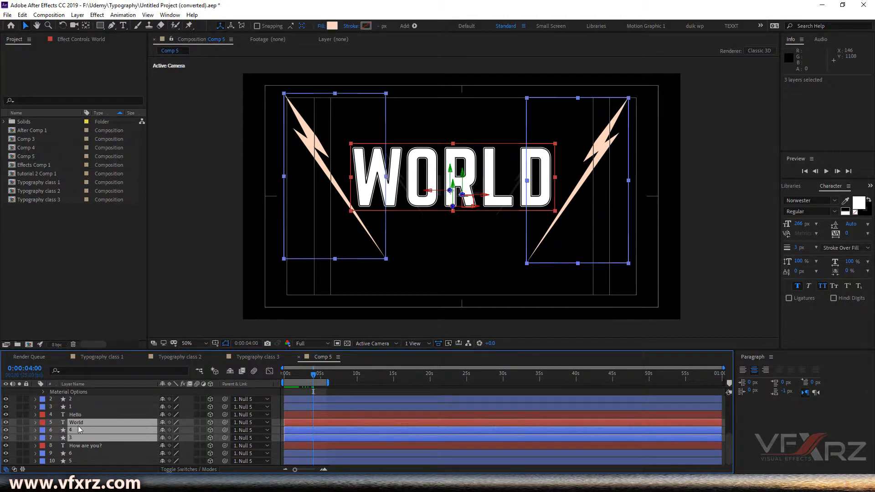
{"action": "key", "text": "t"}
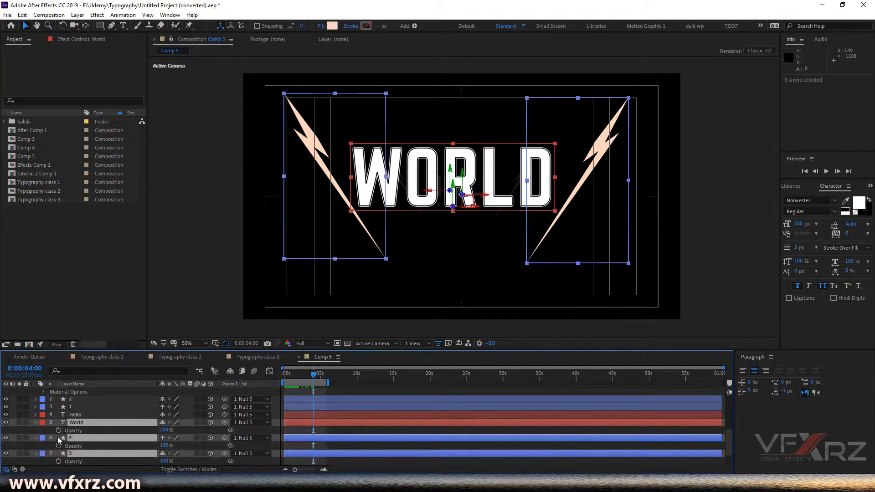
- Add 100% Opacity keyframes at 0:00:04:00 to the World text and bolt layers 4 and 3
{"action": "left_click", "coordinate": [58, 430]}
{"action": "left_click", "coordinate": [59, 431]}
{"action": "left_click", "coordinate": [73, 438], "text": "ctrl"}
{"action": "left_click", "coordinate": [73, 454], "text": "ctrl"}
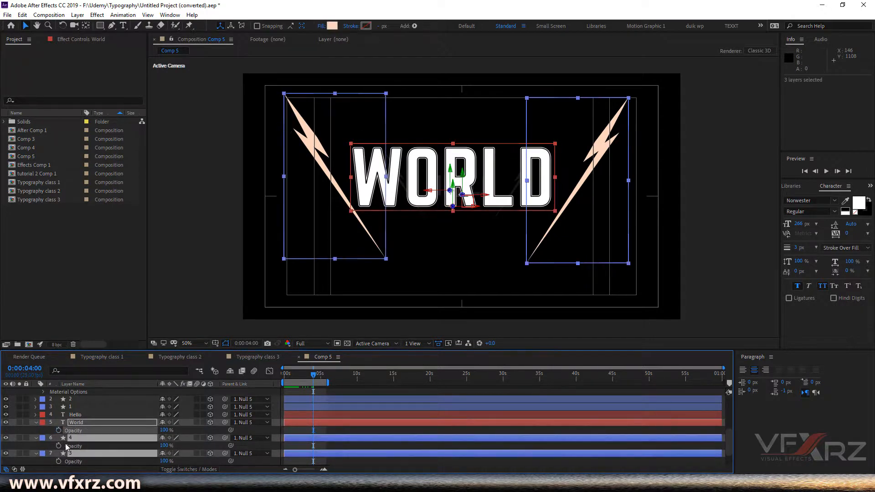
{"action": "left_click", "coordinate": [58, 430]}
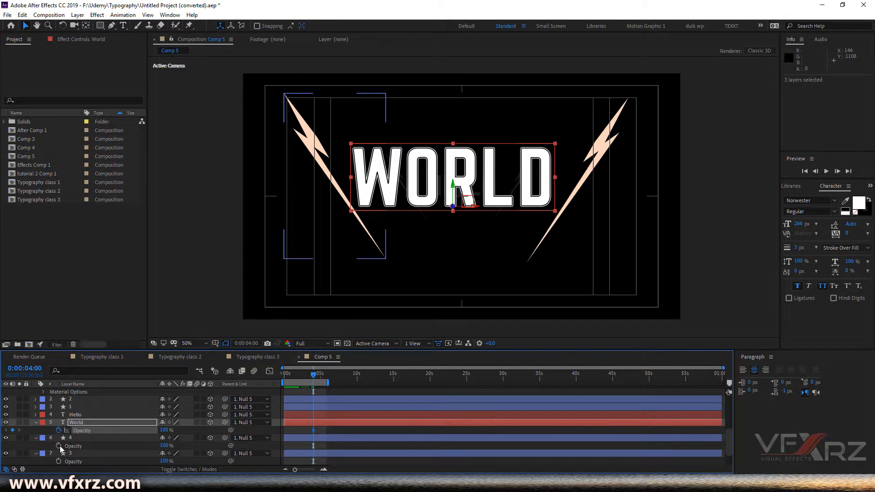
{"action": "left_click", "coordinate": [60, 446]}
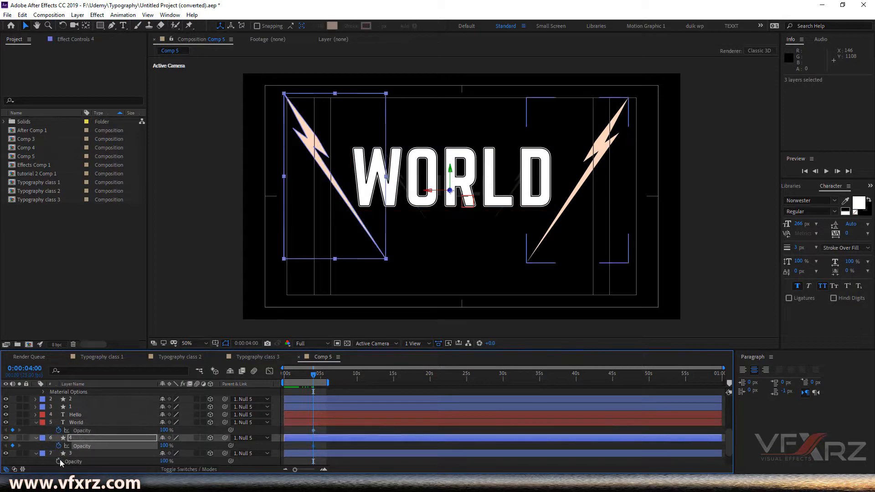
{"action": "left_click", "coordinate": [60, 460]}
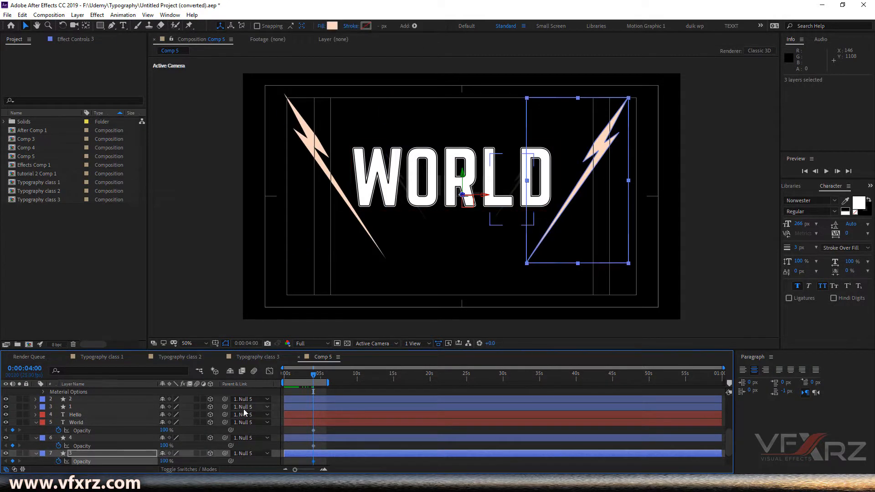
- At the null's Position keyframe at 0:00:04:13, set the Opacity of the World text and bolt layers 4 and 3 to 10%
{"action": "scroll", "coordinate": [244, 406], "scroll_direction": "up", "scroll_amount": 3}
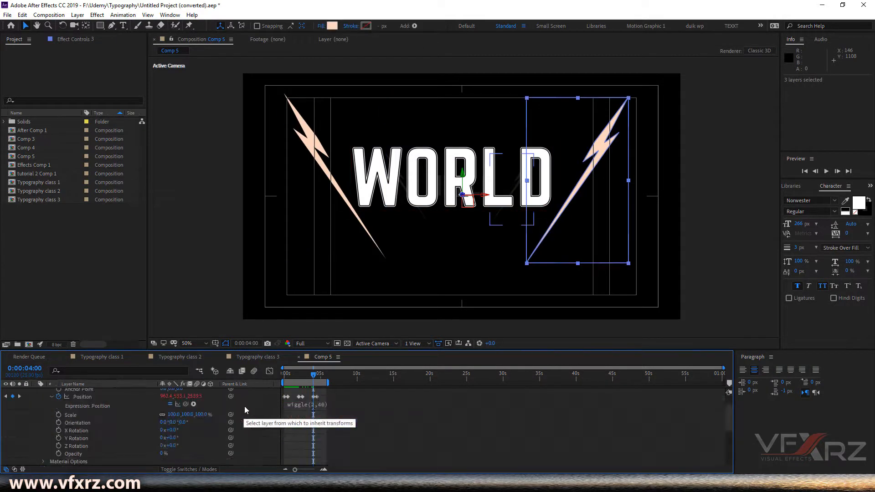
{"action": "left_click", "coordinate": [19, 397]}
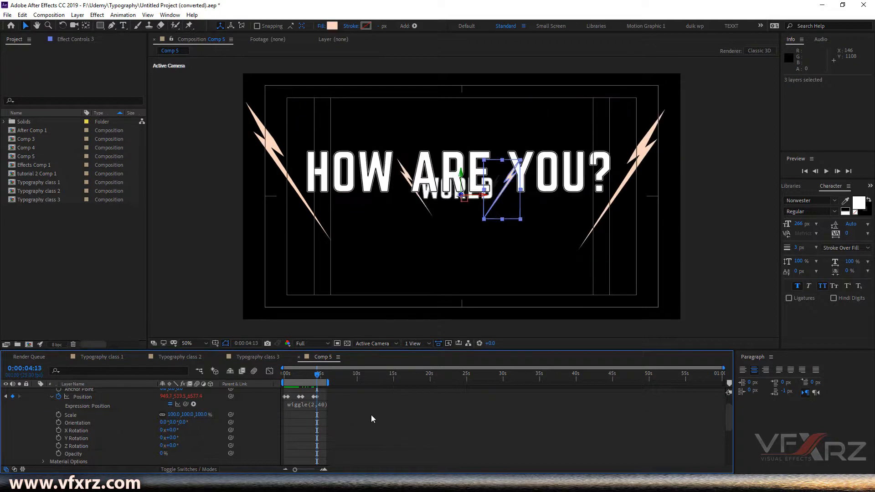
{"action": "scroll", "coordinate": [371, 419], "scroll_direction": "down", "scroll_amount": 5}
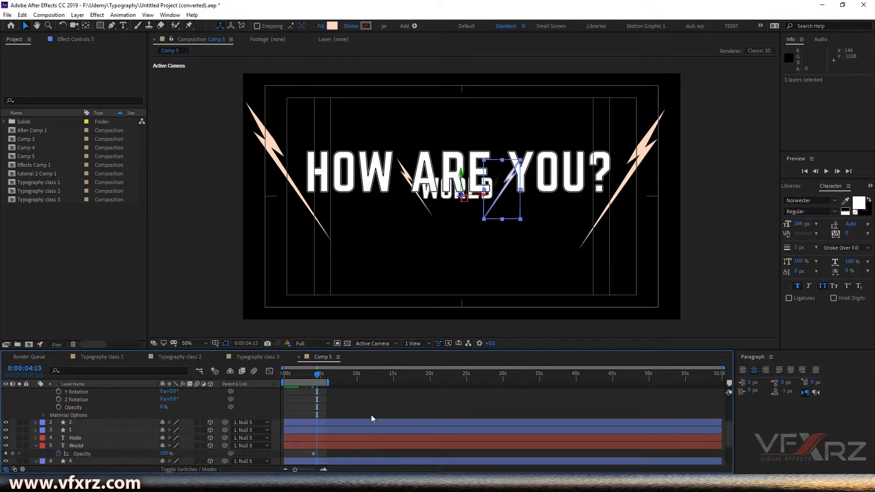
{"action": "scroll", "coordinate": [302, 425], "scroll_direction": "down", "scroll_amount": 2}
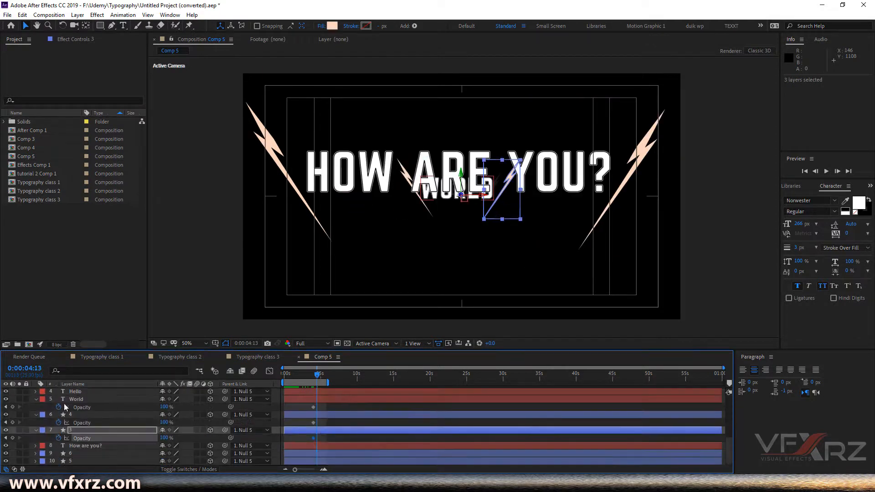
{"action": "left_click", "coordinate": [69, 400]}
{"action": "left_click", "coordinate": [73, 414], "text": "ctrl"}
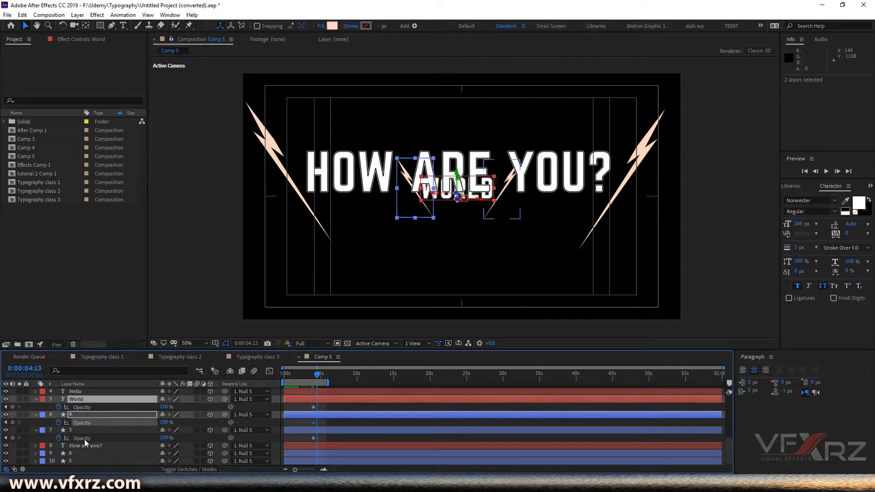
{"action": "left_click", "coordinate": [85, 431], "text": "ctrl"}
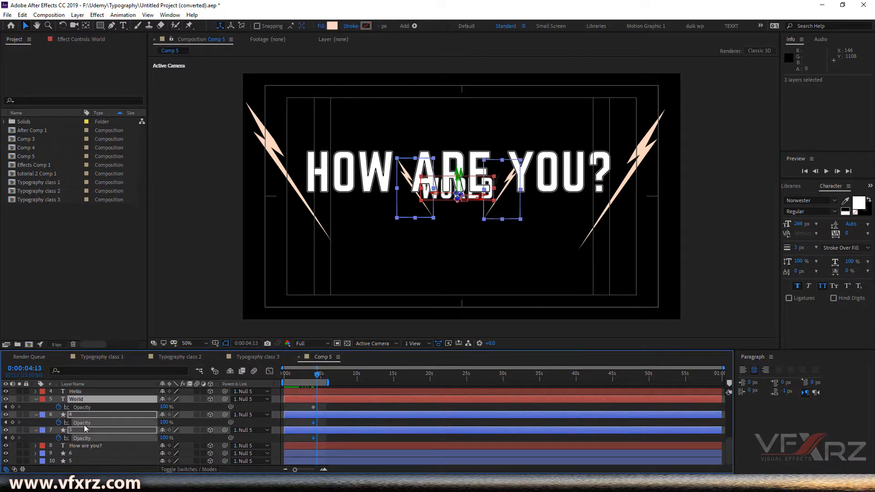
{"action": "left_click", "coordinate": [167, 407]}
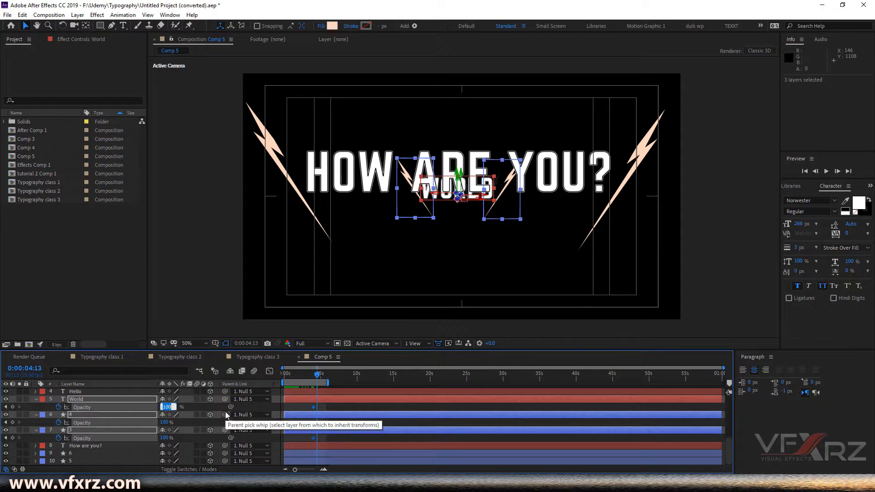
{"action": "type", "text": "10"}
{"action": "key", "text": "Return"}
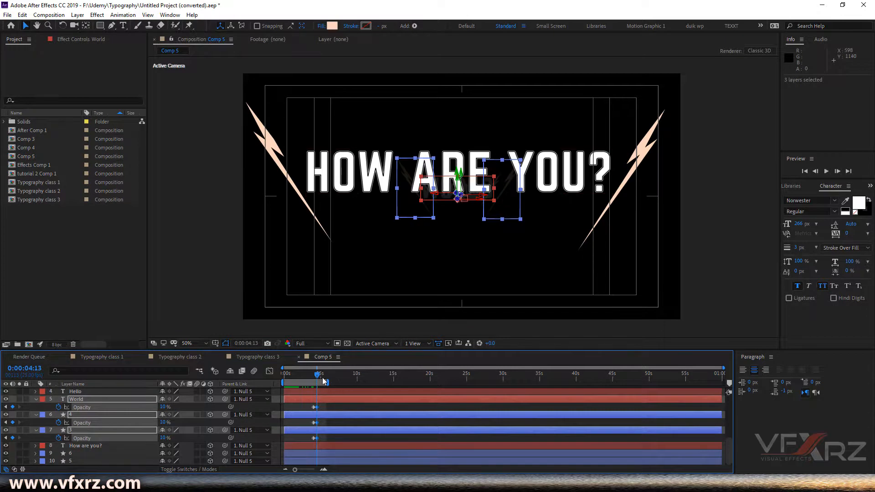
- Preview the animation from the start, stop it, and scrub through the World section to 0:00:03:20
{"action": "key", "text": "space"}
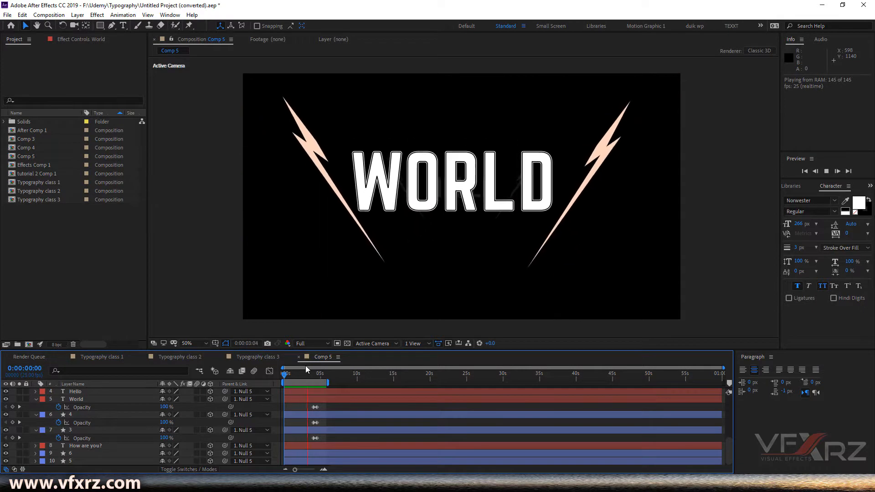
{"action": "key", "text": "space"}
{"action": "left_click_drag", "start_coordinate": [306, 374], "coordinate": [312, 373]}
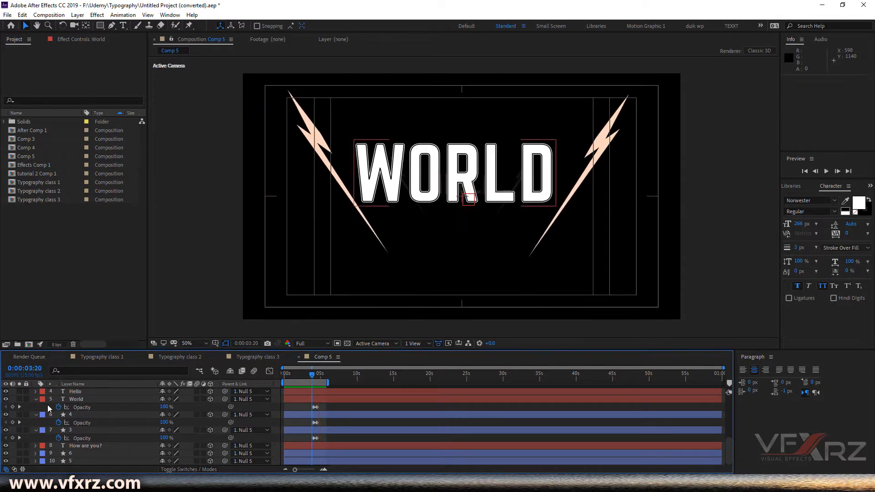
- Collapse the properties of the World text and bolt layers 4 and 3, save the project, and deselect all layers
{"action": "left_click", "coordinate": [37, 400]}
{"action": "left_click", "coordinate": [36, 406]}
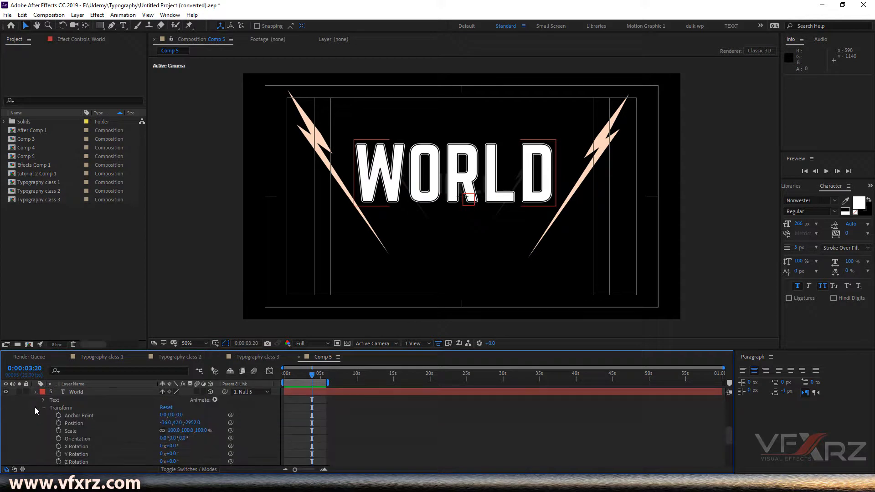
{"action": "left_click", "coordinate": [35, 393]}
{"action": "left_click", "coordinate": [35, 414]}
{"action": "left_click", "coordinate": [36, 430]}
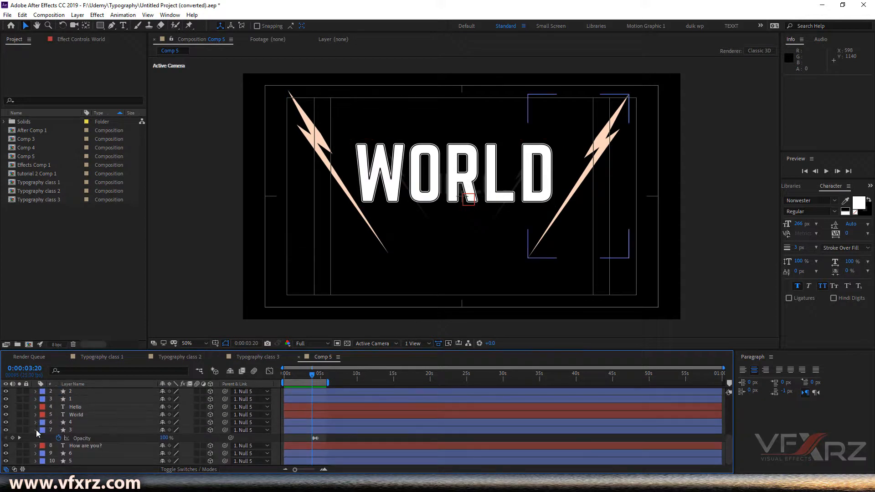
{"action": "left_click", "coordinate": [36, 430]}
{"action": "key", "text": "ctrl+s"}
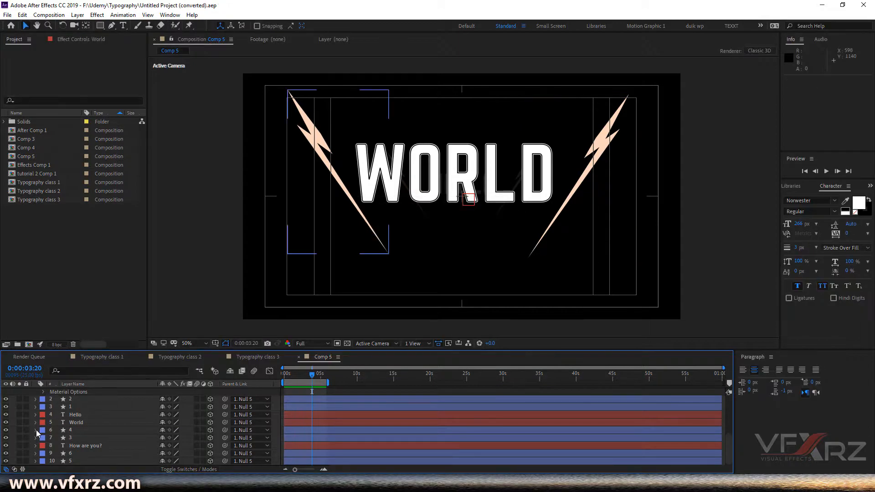
{"action": "left_click", "coordinate": [368, 272]}
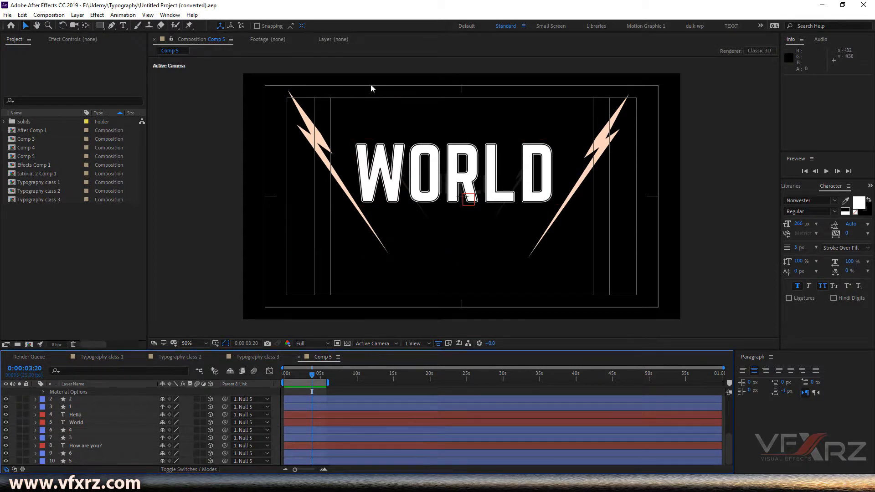
- In the Typography class 3 composition, collapse the null's properties, then unlock and copy the Background layer
{"action": "left_click", "coordinate": [264, 357]}
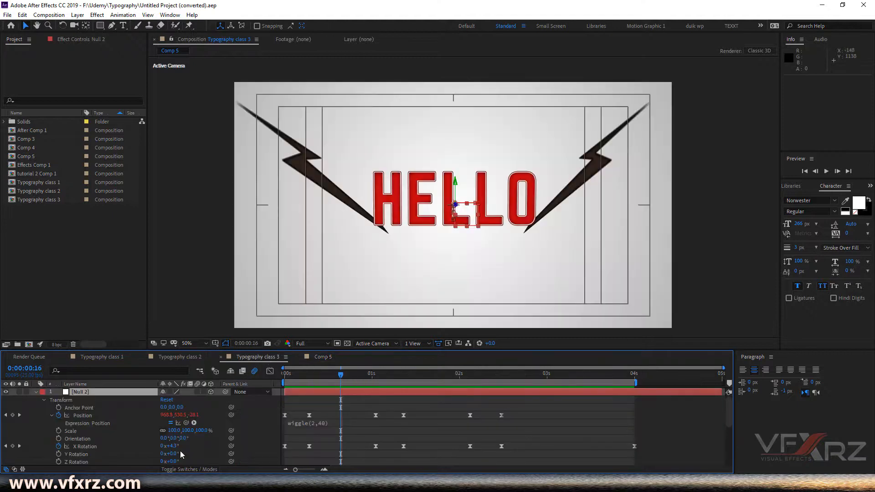
{"action": "left_click", "coordinate": [36, 392]}
{"action": "scroll", "coordinate": [40, 417], "scroll_direction": "down", "scroll_amount": 1}
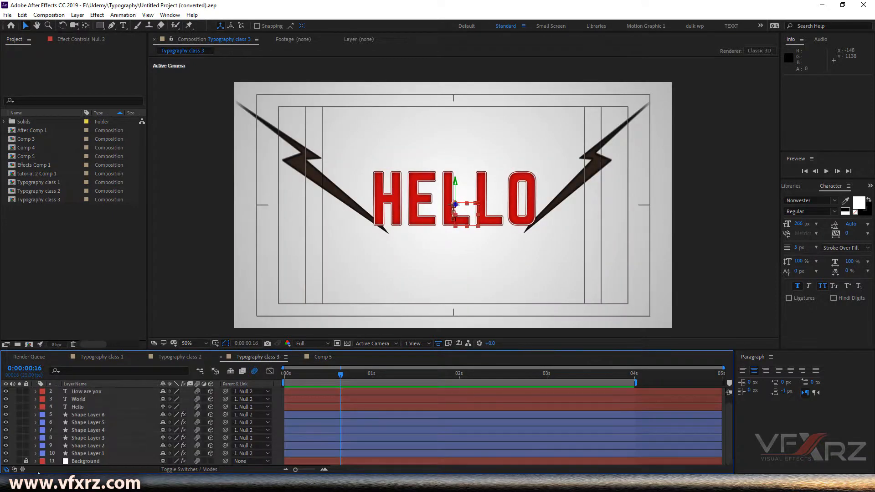
{"action": "left_click", "coordinate": [26, 462]}
{"action": "left_click", "coordinate": [78, 462]}
{"action": "key", "text": "ctrl+c"}
- Paste the Background layer into Comp 5 and move it below all the other layers
{"action": "left_click", "coordinate": [322, 358]}
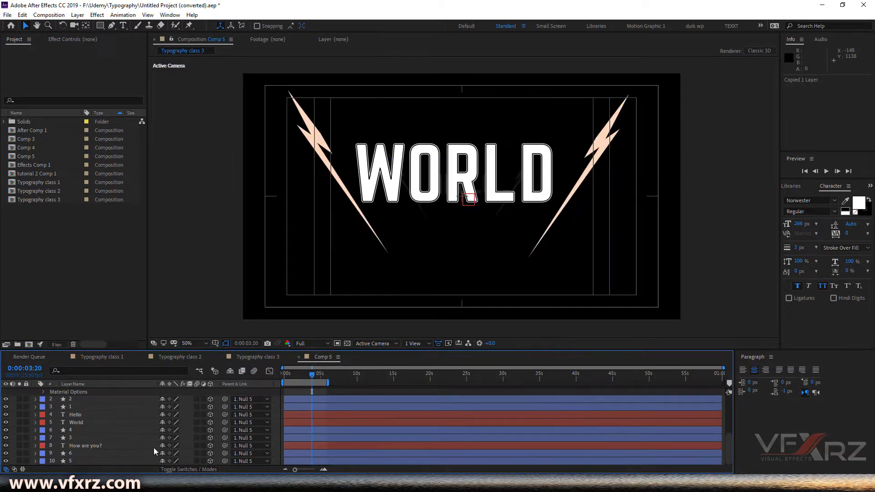
{"action": "key", "text": "ctrl+v"}
{"action": "scroll", "coordinate": [102, 435], "scroll_direction": "up", "scroll_amount": 5}
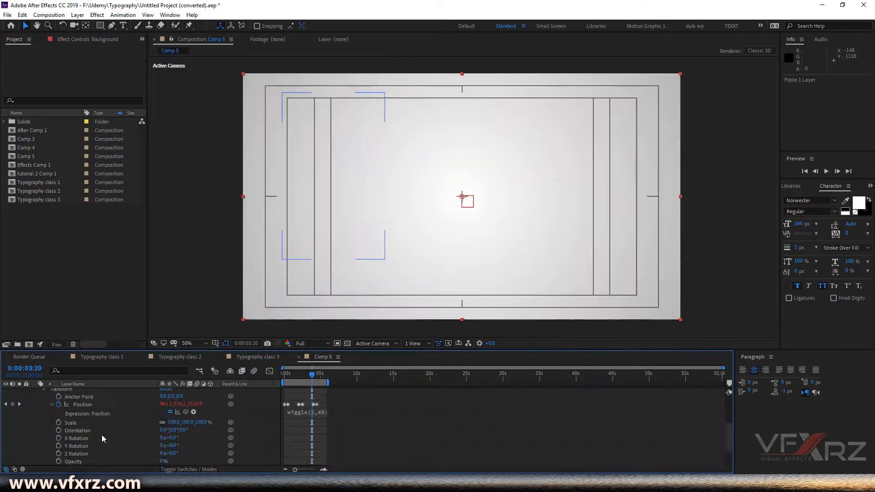
{"action": "left_click_drag", "start_coordinate": [87, 393], "coordinate": [80, 464]}
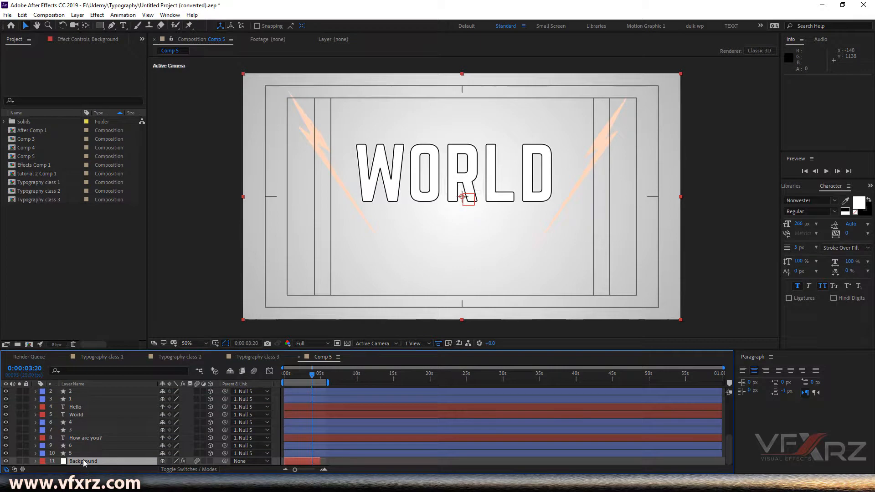
- In Typography class 3, expand the How are you text layer and copy its Layer Styles
{"action": "left_click", "coordinate": [244, 358]}
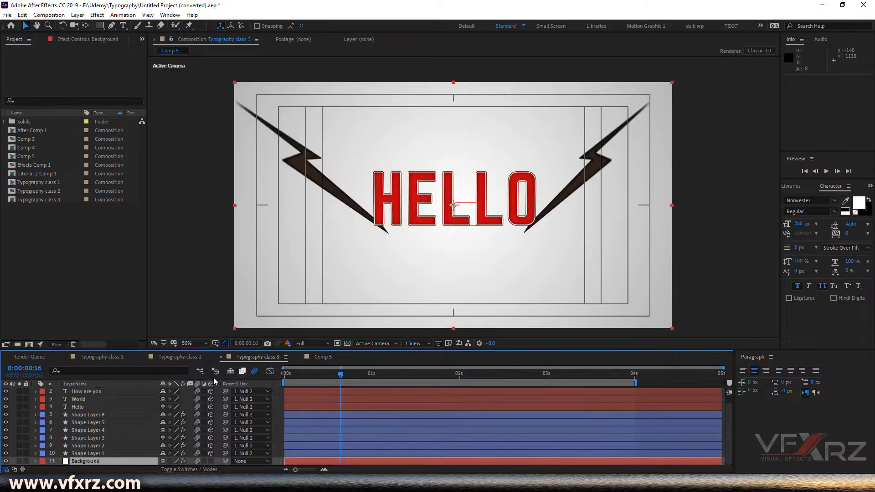
{"action": "scroll", "coordinate": [86, 407], "scroll_direction": "up", "scroll_amount": 1}
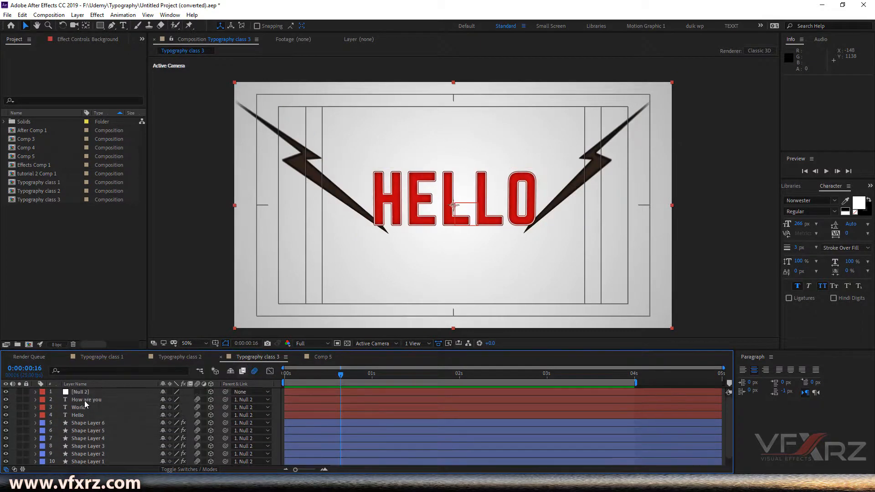
{"action": "left_click", "coordinate": [84, 401]}
{"action": "left_click", "coordinate": [36, 399]}
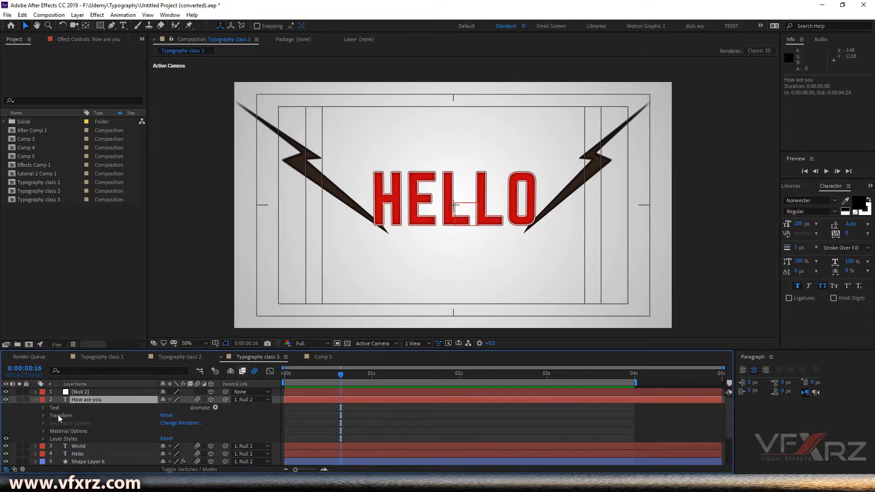
{"action": "left_click", "coordinate": [58, 441]}
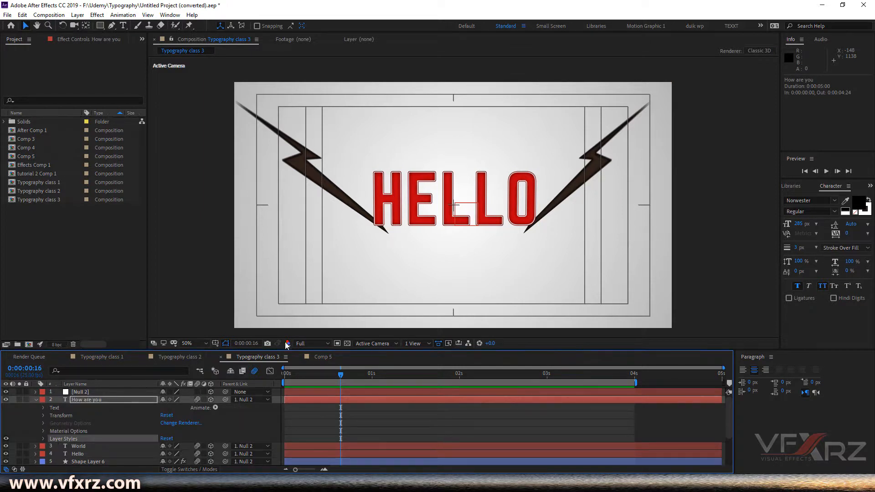
- Paste the copied layer styles onto the Hello, World and How are you? text layers in Comp 5
{"action": "left_click", "coordinate": [317, 357]}
{"action": "left_click", "coordinate": [74, 408]}
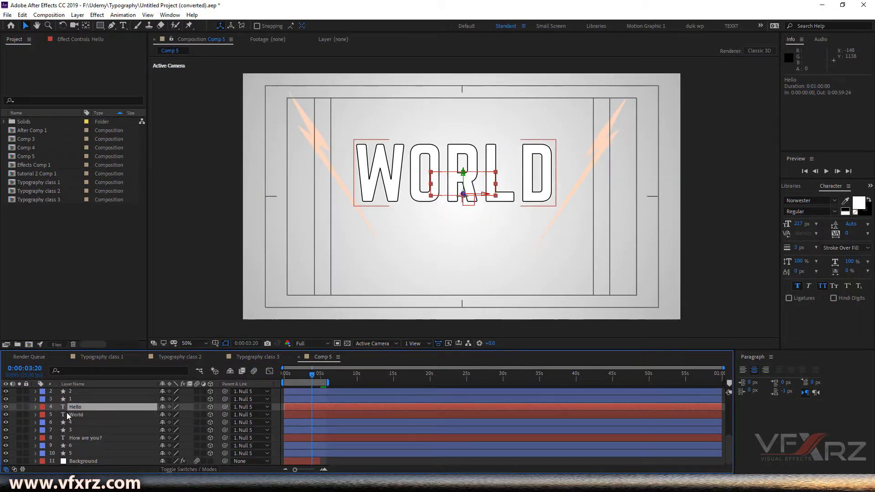
{"action": "key", "text": "Return"}
{"action": "left_click", "coordinate": [82, 414]}
{"action": "key", "text": "Return"}
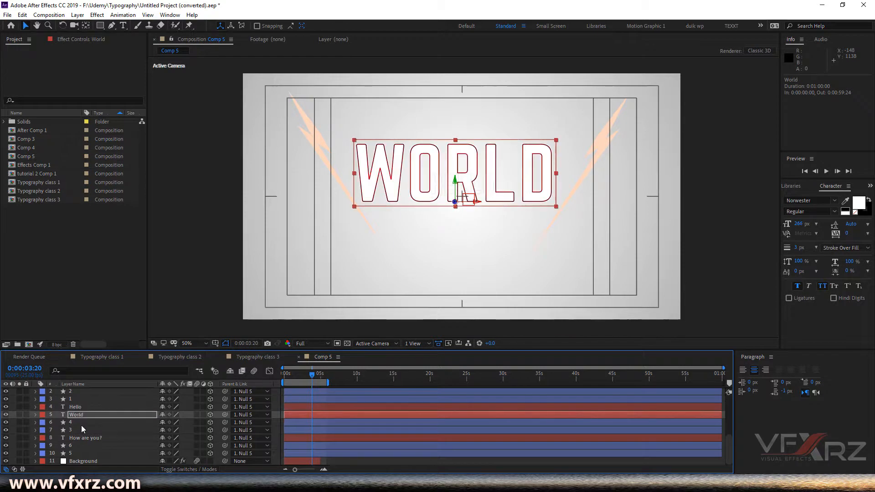
{"action": "left_click", "coordinate": [83, 437]}
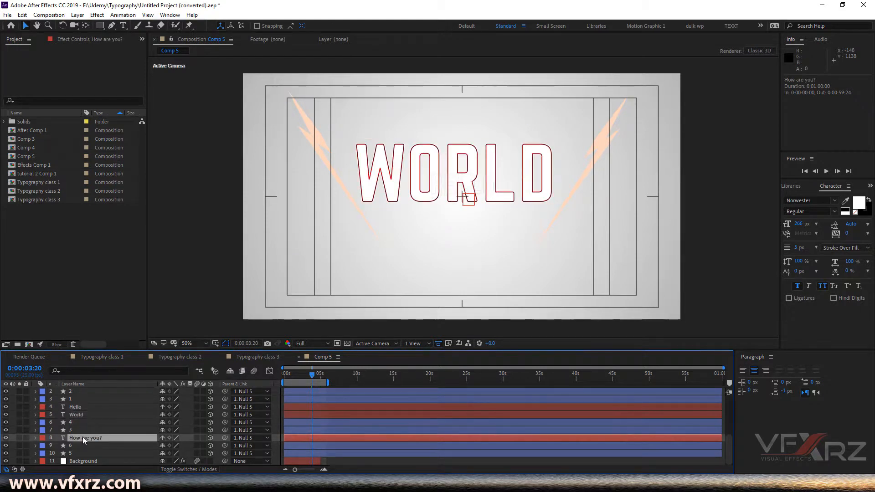
{"action": "key", "text": "Return"}
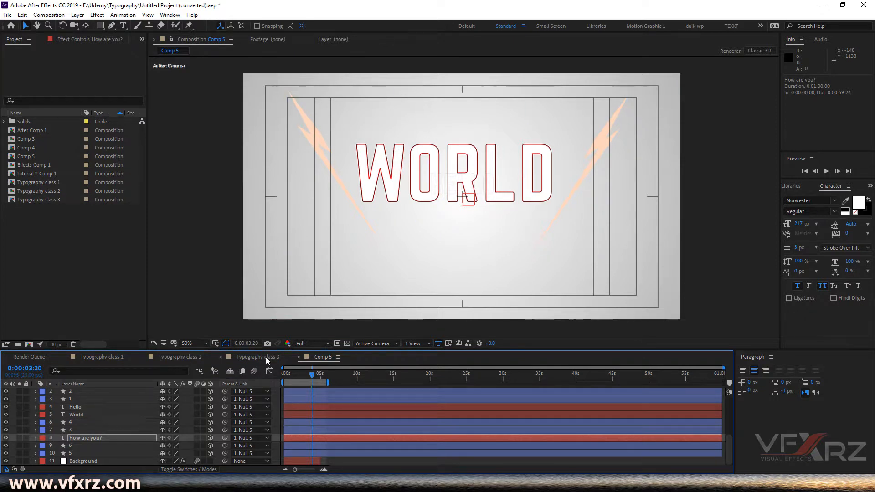
- Set the fill colour of the Hello, World and How are you? text layers to black (000000)
{"action": "left_click", "coordinate": [80, 416], "text": "ctrl"}
{"action": "left_click", "coordinate": [86, 406], "text": "ctrl"}
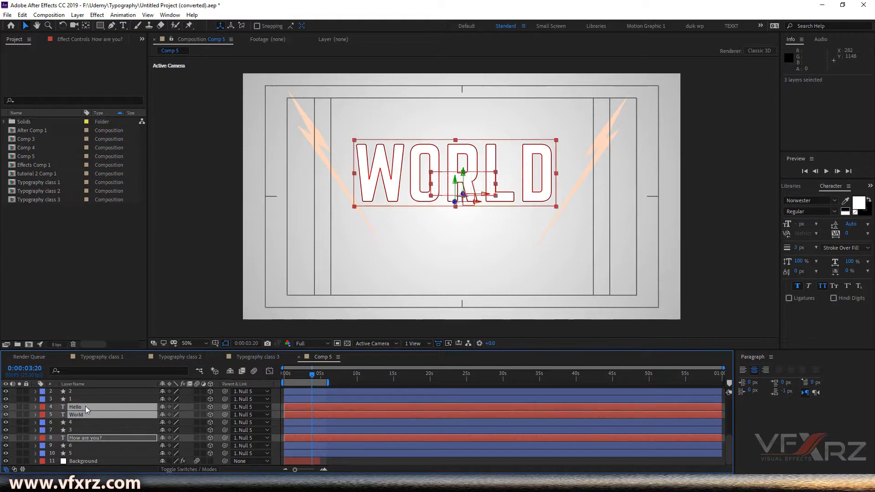
{"action": "left_click", "coordinate": [858, 209]}
{"action": "left_click_drag", "start_coordinate": [568, 313], "coordinate": [652, 404]}
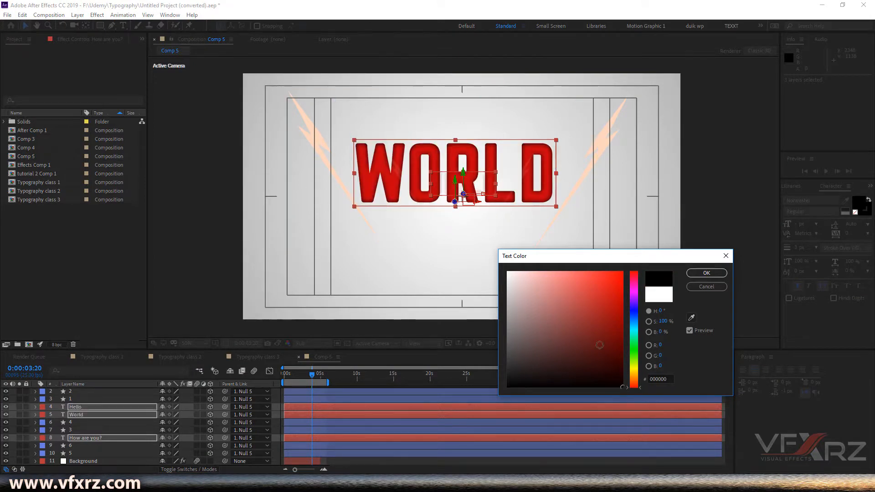
{"action": "left_click", "coordinate": [698, 275]}
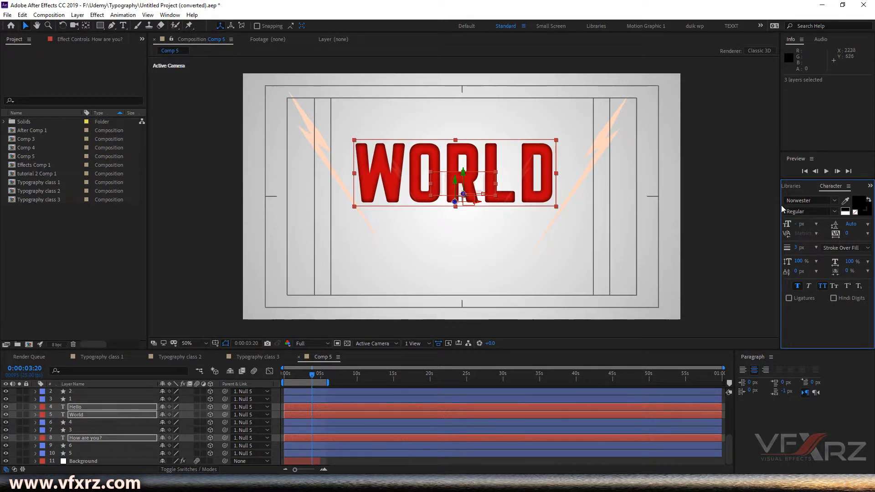
- Set the stroke colour of the three selected text layers to white (FFFFFF)
{"action": "left_click", "coordinate": [865, 212]}
{"action": "left_click_drag", "start_coordinate": [588, 280], "coordinate": [467, 277]}
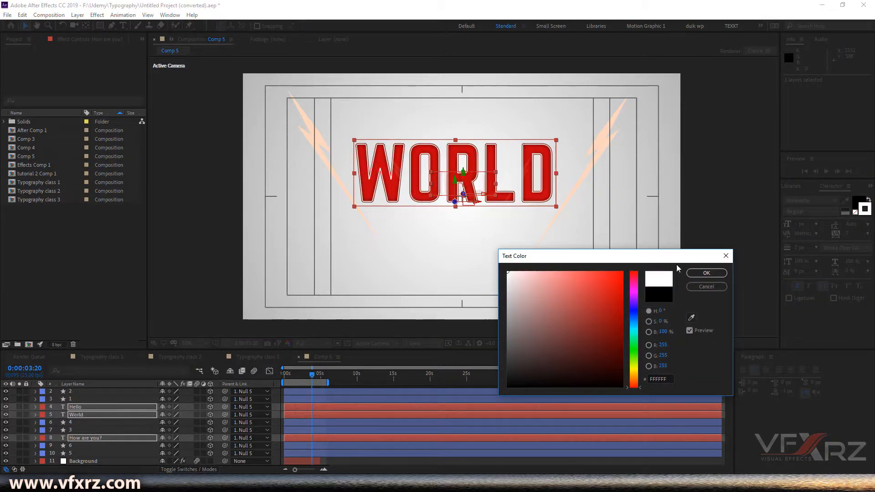
{"action": "left_click", "coordinate": [705, 272]}
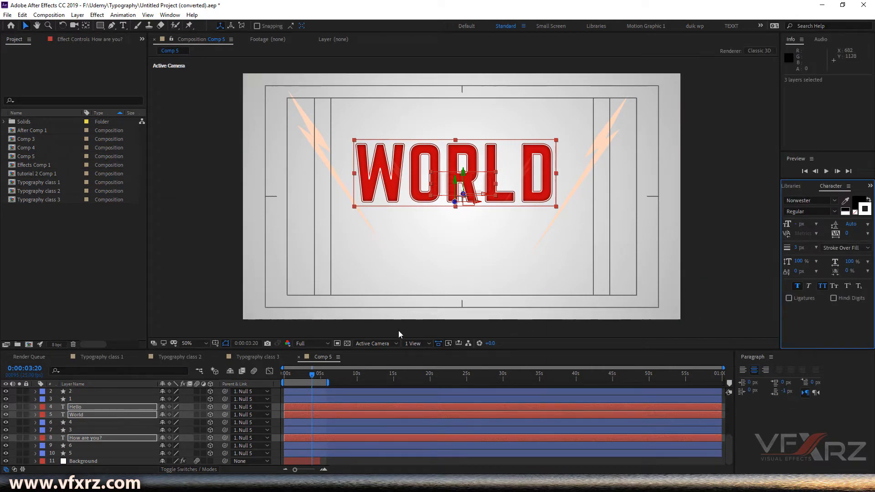
- Preview the styled text animation in Comp 5 from the first frame
{"action": "left_click_drag", "start_coordinate": [309, 375], "coordinate": [273, 383]}
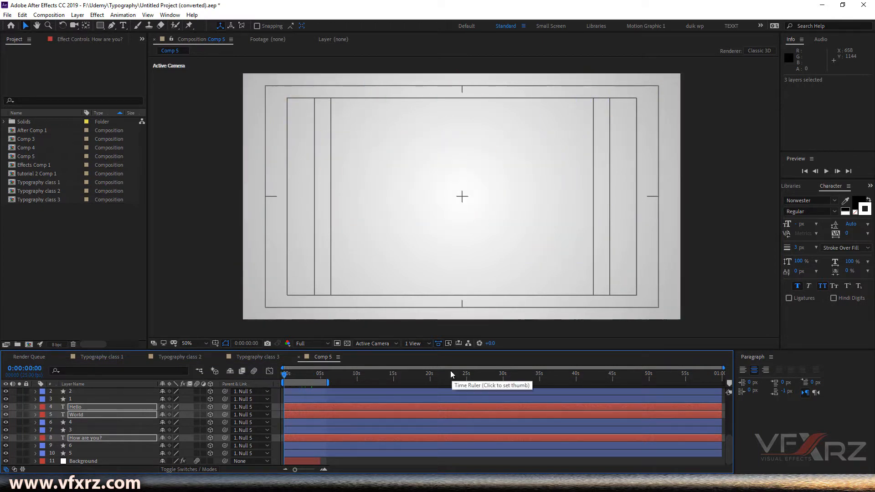
{"action": "key", "text": "apostrophe"}
{"action": "key", "text": "space"}
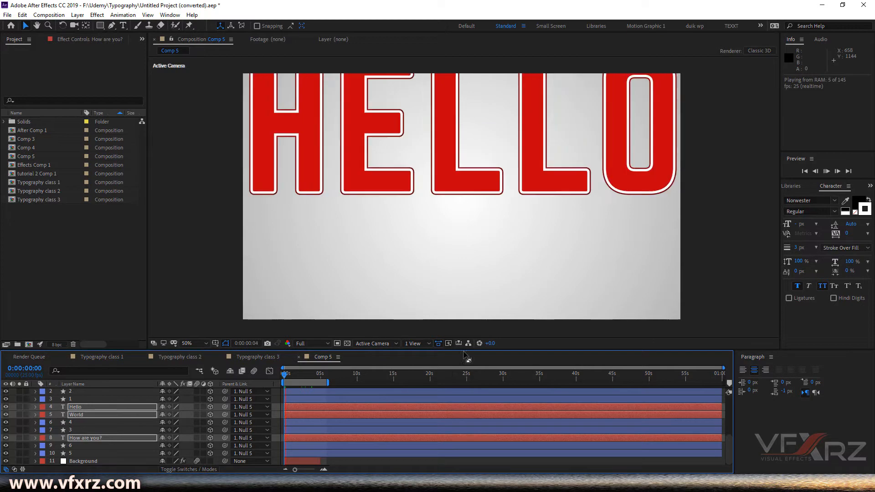
{"action": "key", "text": "space"}
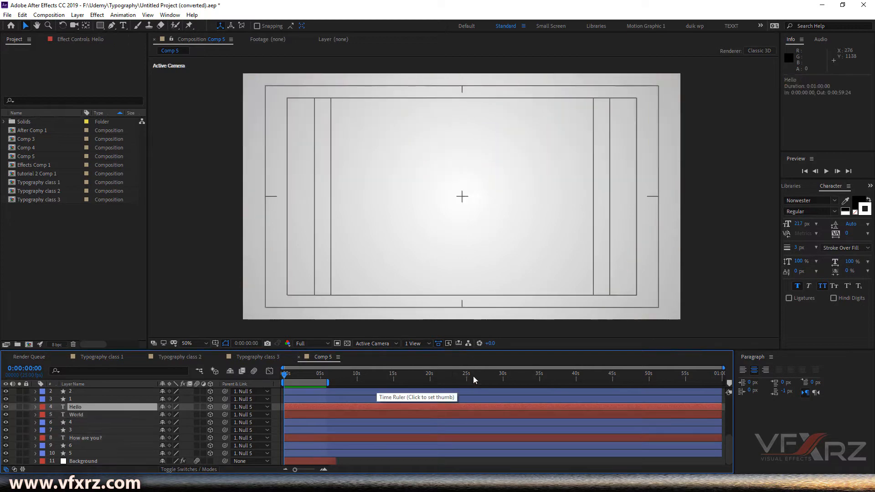
{"action": "key", "text": "space"}
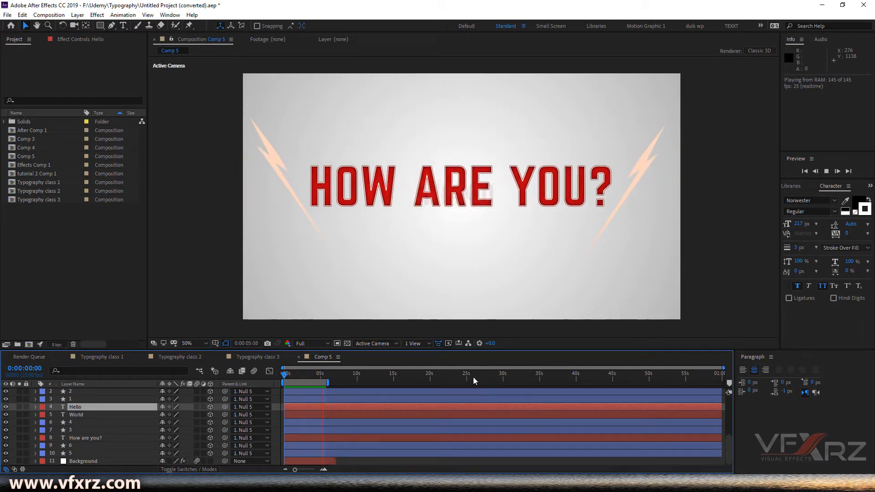
- At 0:00:03:03, move the How are you? text and bolt layers 6 and 5 directly below the null, and collapse the null's properties
{"action": "left_click", "coordinate": [311, 376]}
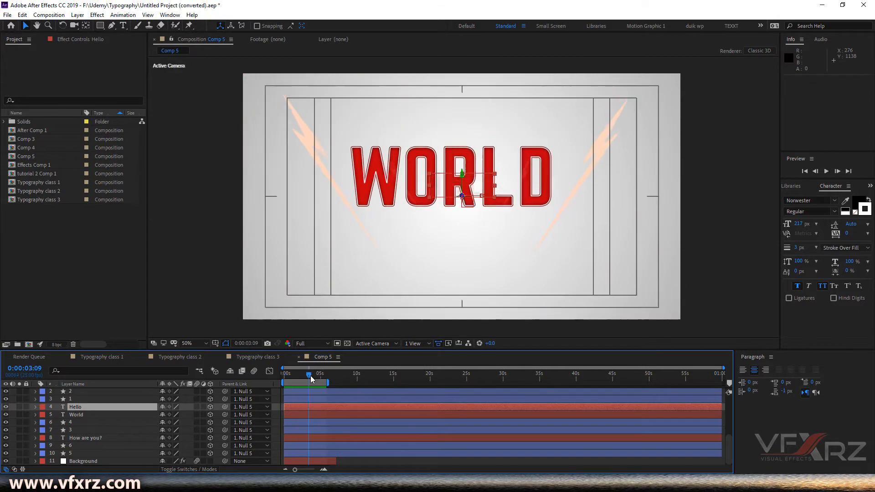
{"action": "left_click", "coordinate": [305, 375]}
{"action": "left_click", "coordinate": [307, 376]}
{"action": "key", "text": "period"}
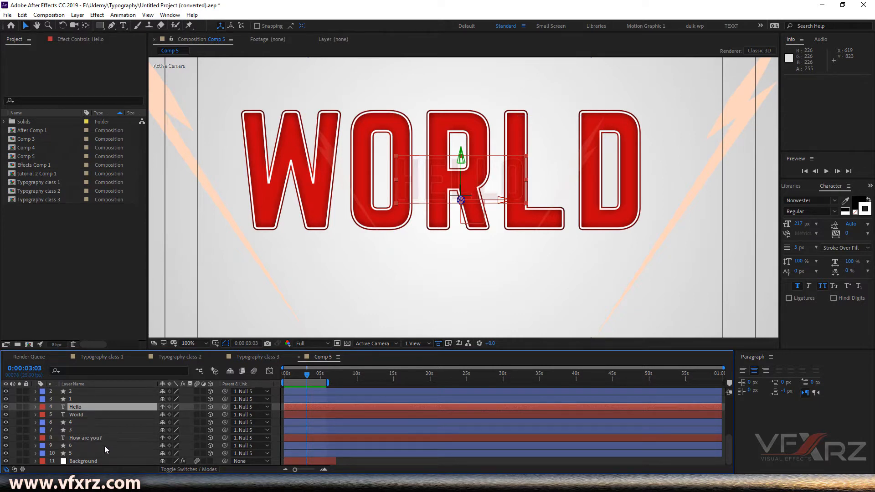
{"action": "left_click", "coordinate": [80, 438]}
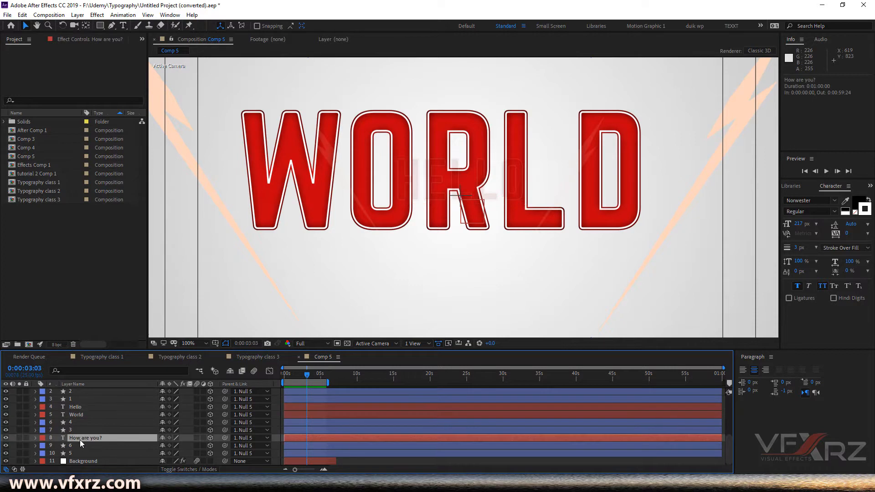
{"action": "left_click", "coordinate": [80, 445], "text": "ctrl"}
{"action": "left_click", "coordinate": [80, 453], "text": "ctrl"}
{"action": "mouse_move", "coordinate": [78, 439]}
{"action": "left_mouse_down"}
{"action": "mouse_move", "coordinate": [84, 388]}
{"action": "mouse_move", "coordinate": [74, 459]}
{"action": "mouse_move", "coordinate": [70, 434]}
{"action": "left_mouse_up"}
{"action": "scroll", "coordinate": [79, 435], "scroll_direction": "up", "scroll_amount": 5}
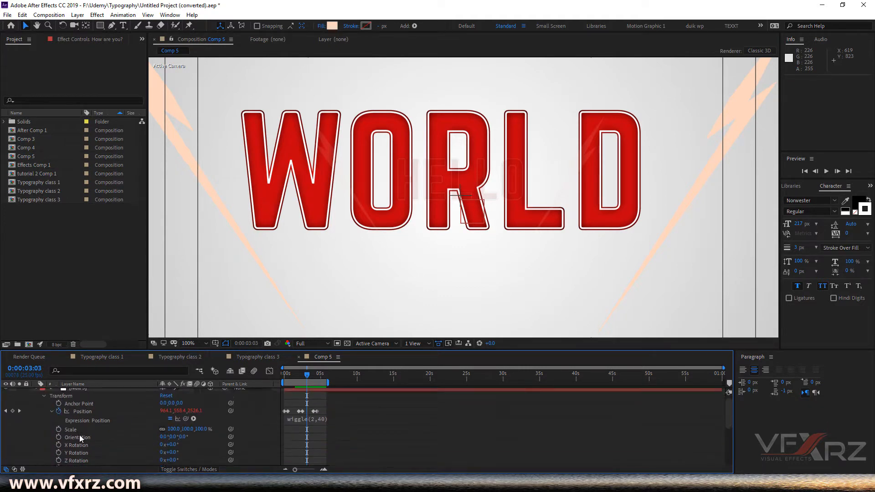
{"action": "left_click", "coordinate": [36, 392]}
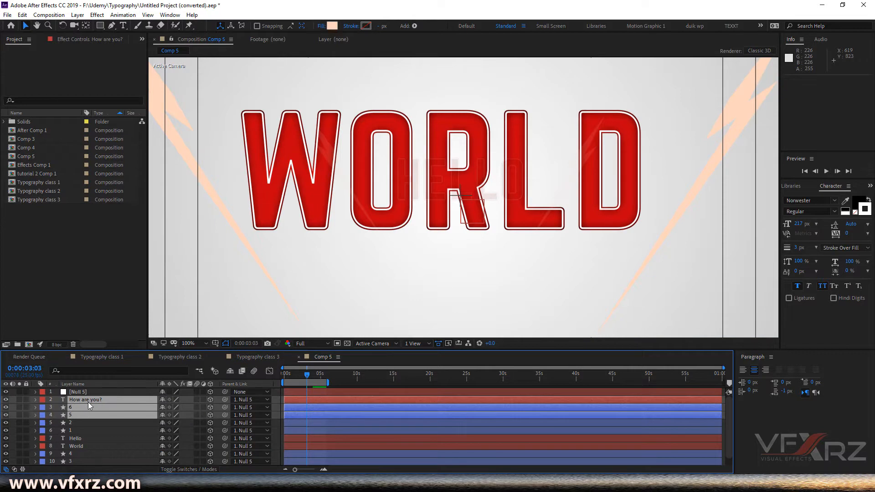
- Move the World text and bolt layers 4 and 3 directly below bolt layer 5, then deselect all layers
{"action": "scroll", "coordinate": [76, 438], "scroll_direction": "down", "scroll_amount": 1}
{"action": "left_click", "coordinate": [75, 438]}
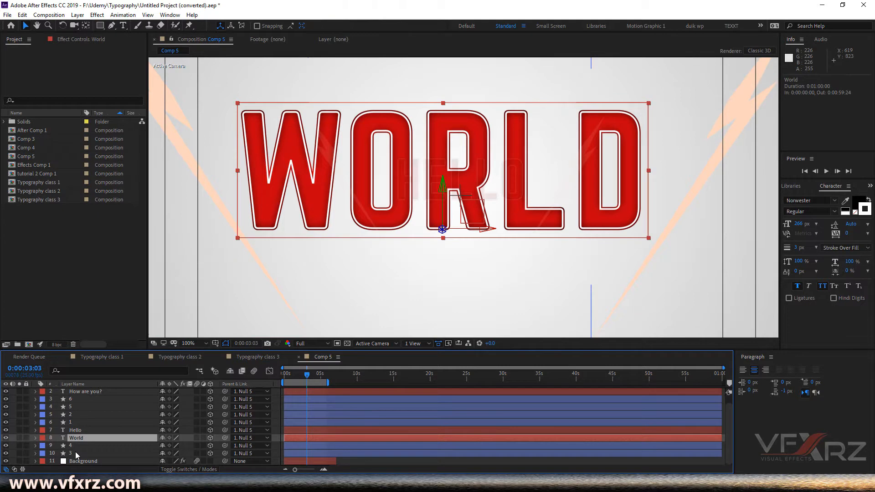
{"action": "left_click", "coordinate": [76, 454], "text": "shift"}
{"action": "left_click_drag", "start_coordinate": [77, 434], "coordinate": [78, 415]}
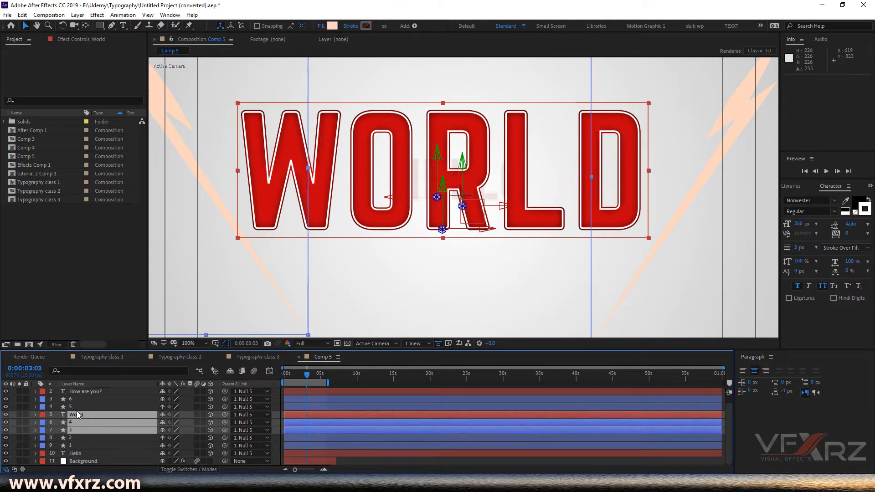
{"action": "key", "text": "ctrl+shift+a"}
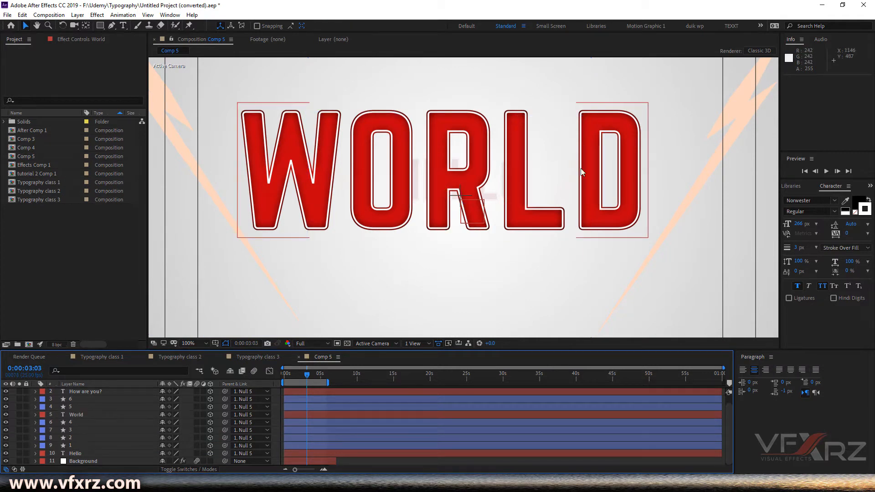
{"action": "key", "text": "comma"}
{"action": "key", "text": "comma"}
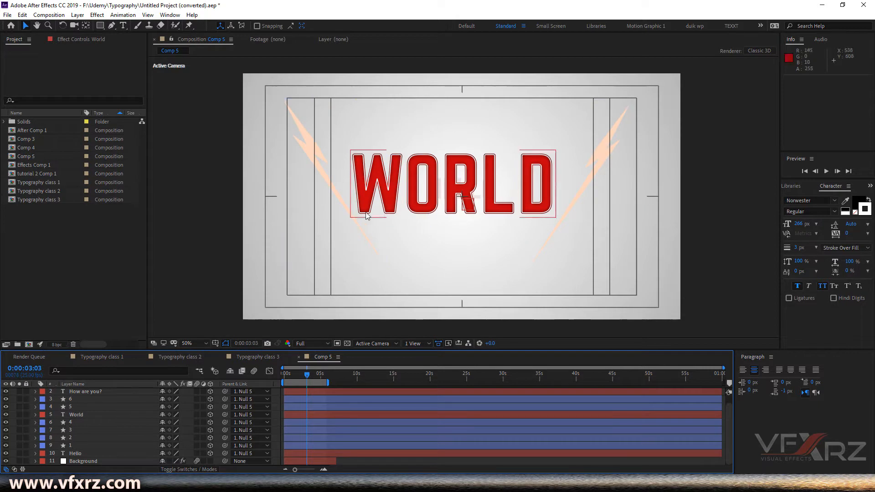
- Copy the Layer Styles of the How are you text layer in Typography class 3 for the bolts, and return to Comp 5
{"action": "left_click", "coordinate": [308, 151]}
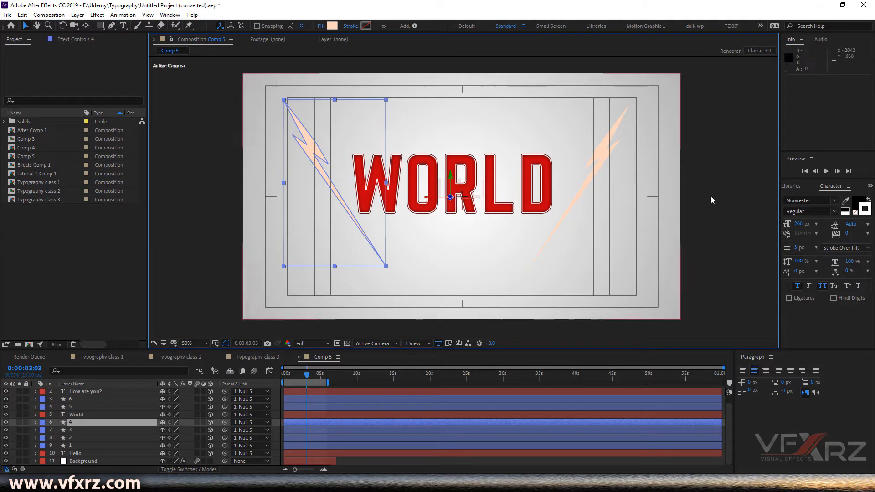
{"action": "left_click", "coordinate": [611, 139]}
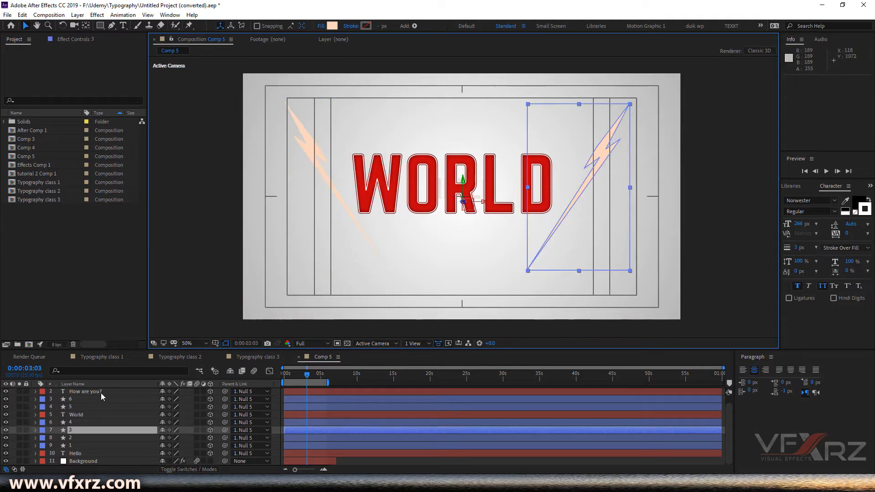
{"action": "left_click", "coordinate": [267, 357]}
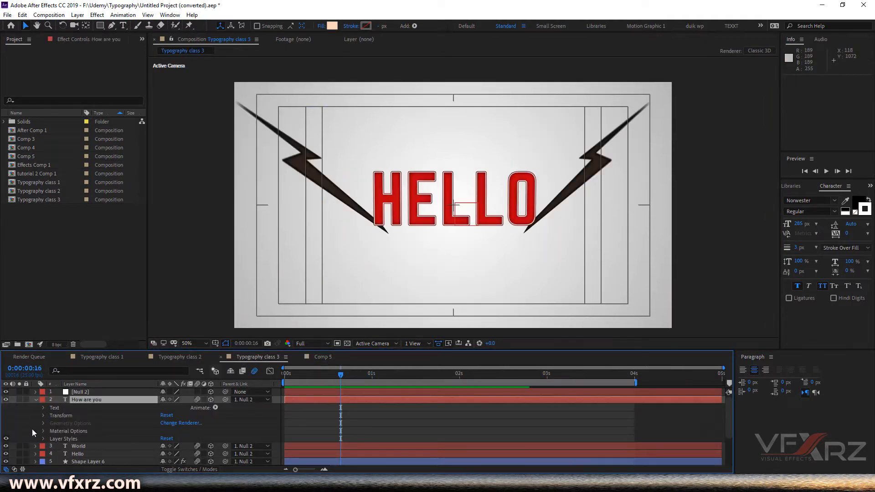
{"action": "left_click", "coordinate": [62, 439]}
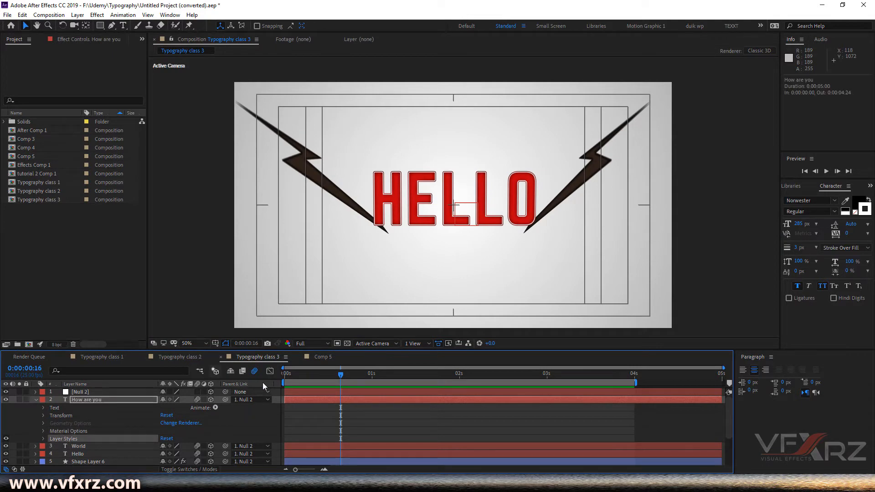
{"action": "left_click", "coordinate": [319, 357]}
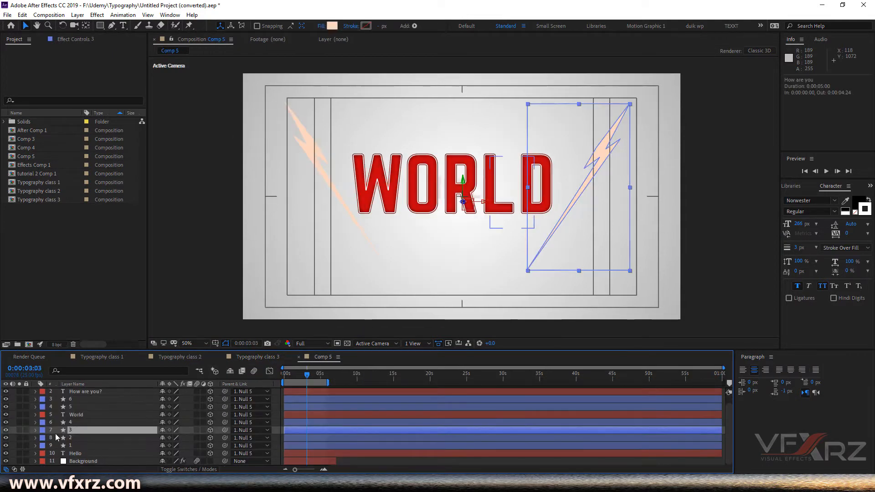
- Select bolt layers 1 to 6 in Comp 5 and paste the copied layer styles onto them
{"action": "left_click", "coordinate": [89, 446]}
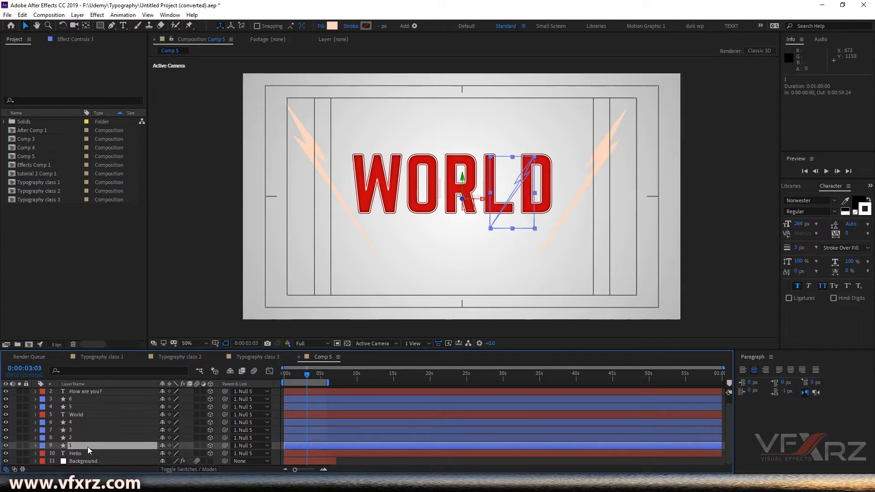
{"action": "left_click", "coordinate": [81, 424], "text": "shift"}
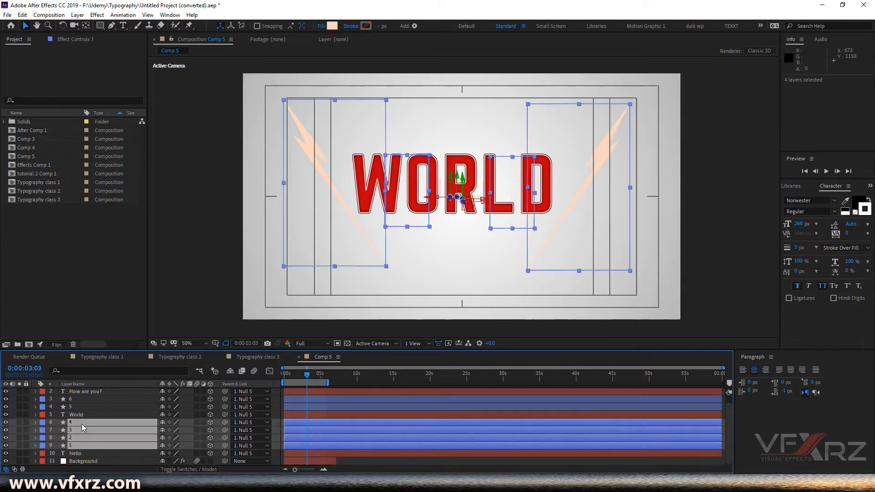
{"action": "left_click", "coordinate": [81, 408], "text": "ctrl"}
{"action": "left_click", "coordinate": [84, 399], "text": "ctrl"}
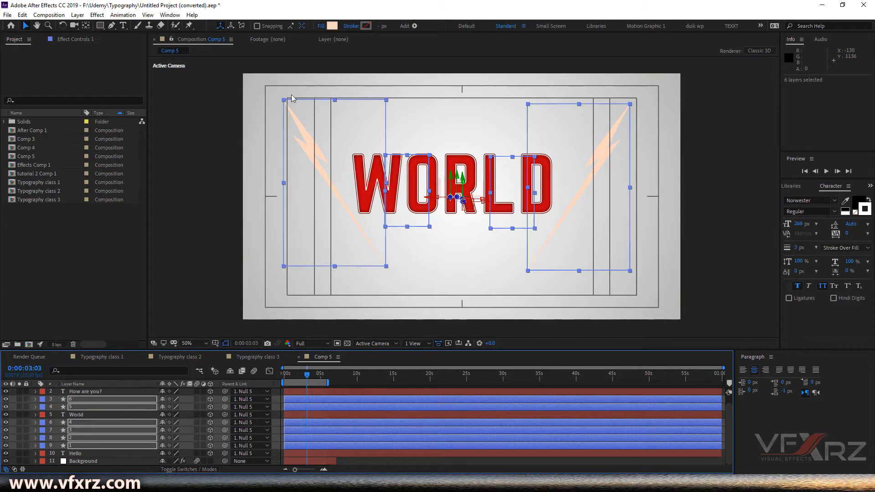
- Set the shape fill colour of the six selected bolt layers to black (000000), then deselect them
{"action": "left_click", "coordinate": [332, 26]}
{"action": "left_click_drag", "start_coordinate": [606, 360], "coordinate": [650, 425]}
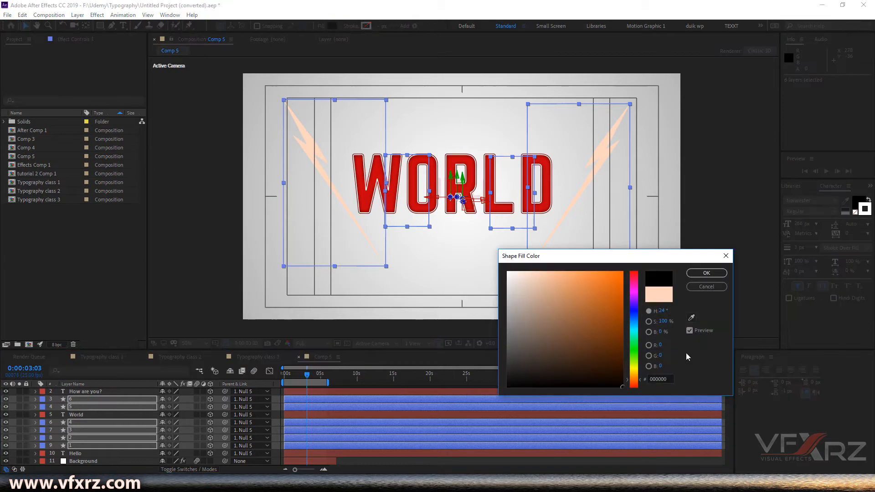
{"action": "left_click", "coordinate": [716, 273]}
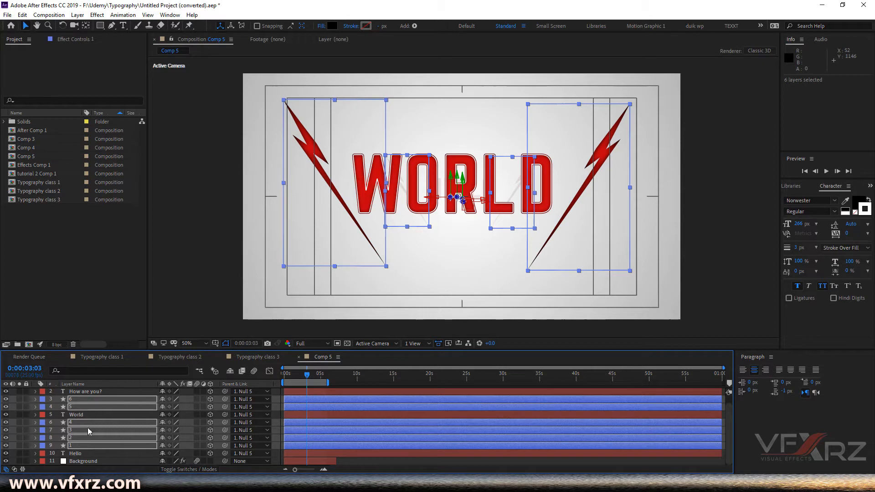
{"action": "left_click", "coordinate": [13, 406]}
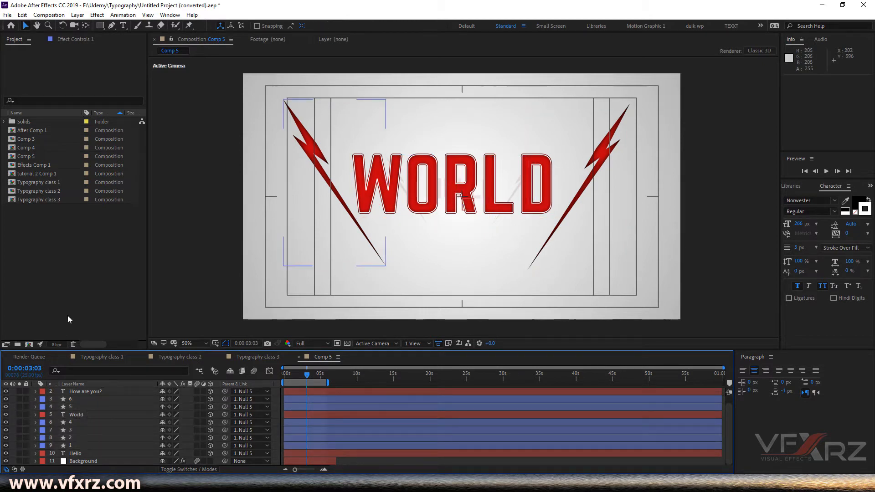
- Go to 0:00:00:16 in Comp 5 and reveal the Inner Glow settings of bolt layer 1
{"action": "left_click", "coordinate": [289, 374]}
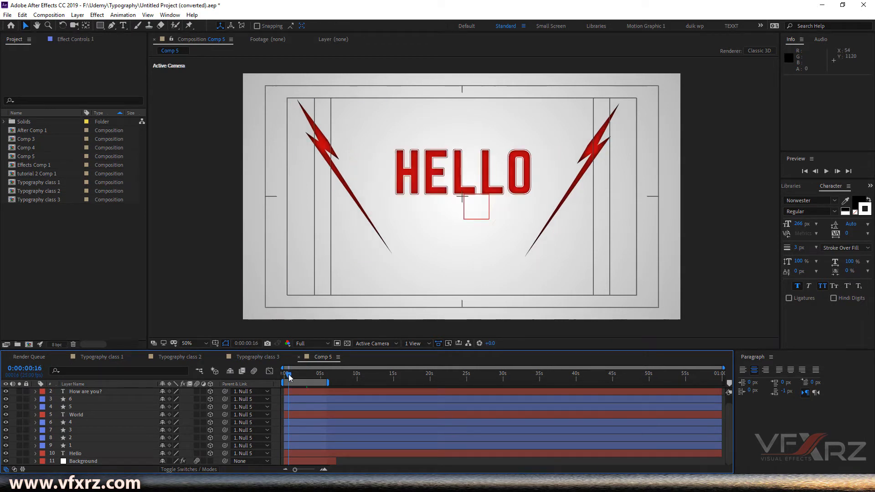
{"action": "left_click", "coordinate": [73, 453]}
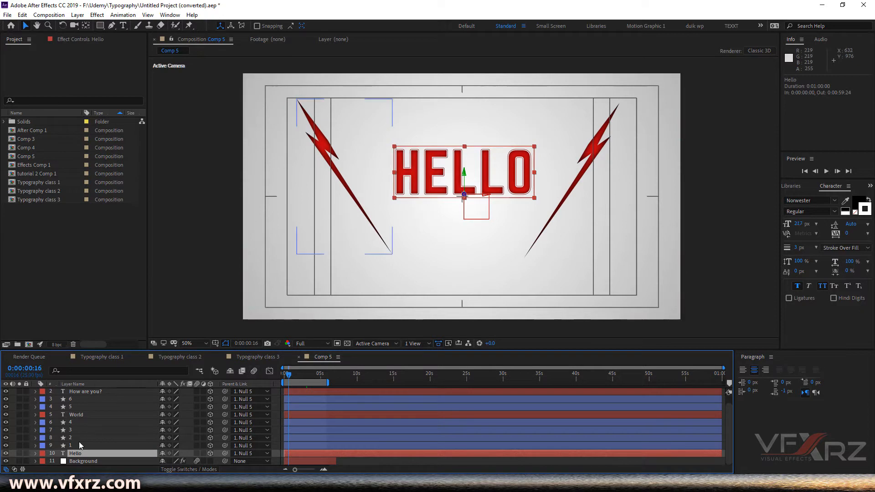
{"action": "left_click", "coordinate": [76, 439]}
{"action": "left_click", "coordinate": [76, 445]}
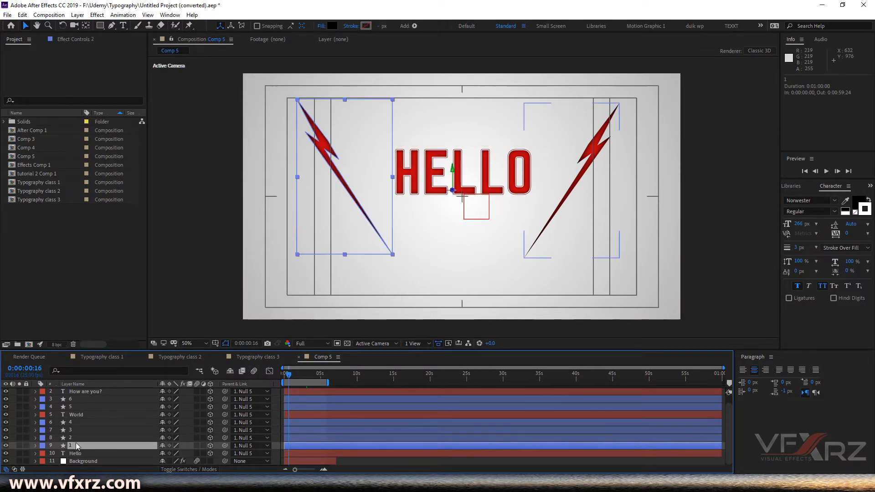
{"action": "left_click", "coordinate": [35, 446]}
{"action": "scroll", "coordinate": [34, 447], "scroll_direction": "down", "scroll_amount": 4}
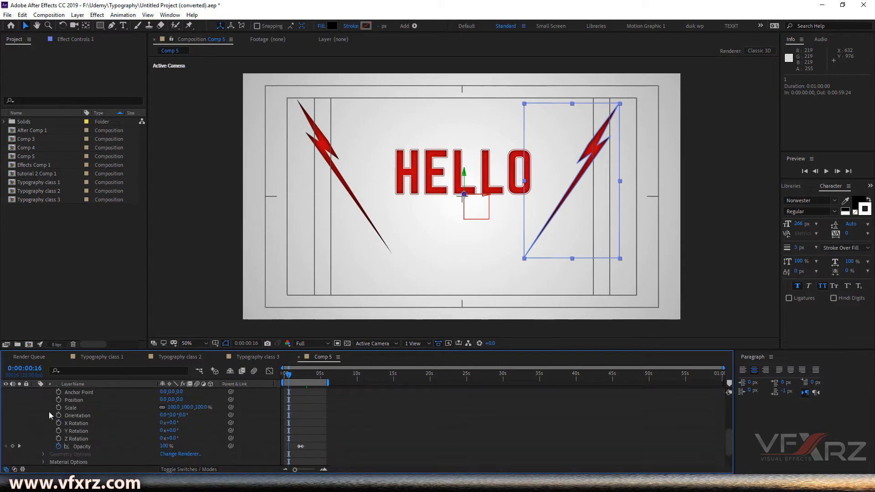
{"action": "scroll", "coordinate": [44, 412], "scroll_direction": "up", "scroll_amount": 1}
{"action": "left_click", "coordinate": [43, 407]}
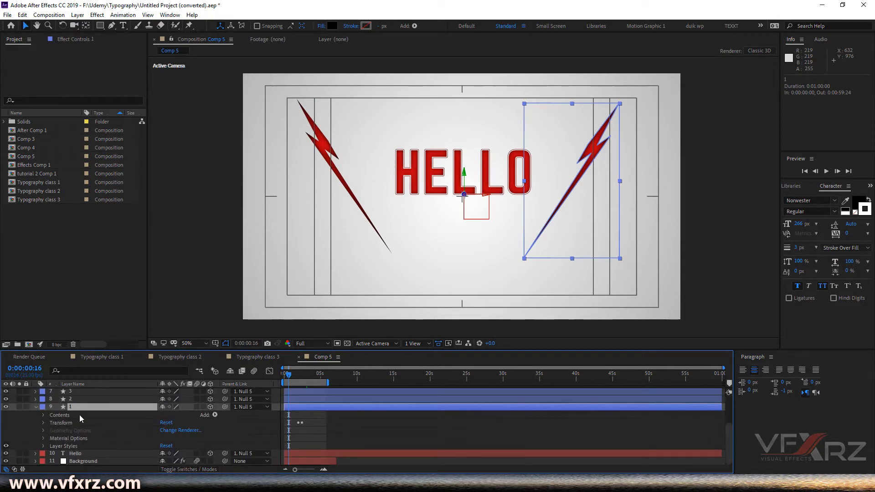
{"action": "left_click", "coordinate": [43, 447]}
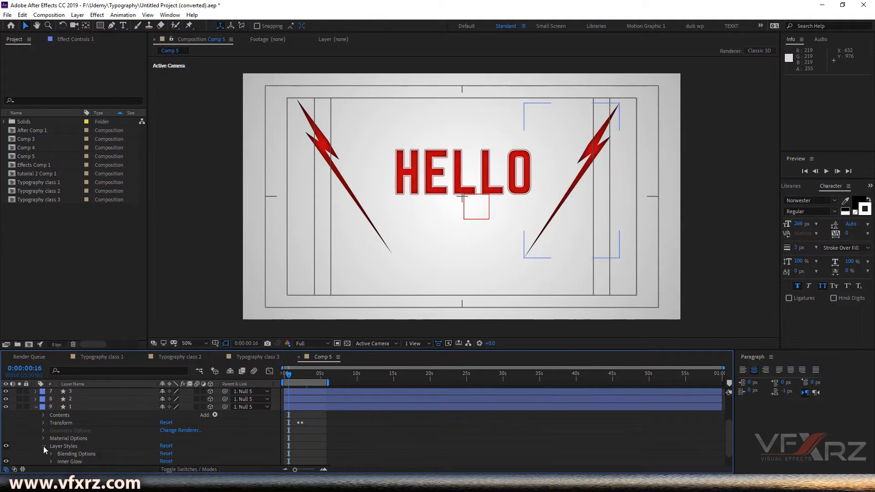
{"action": "scroll", "coordinate": [51, 453], "scroll_direction": "down", "scroll_amount": 1}
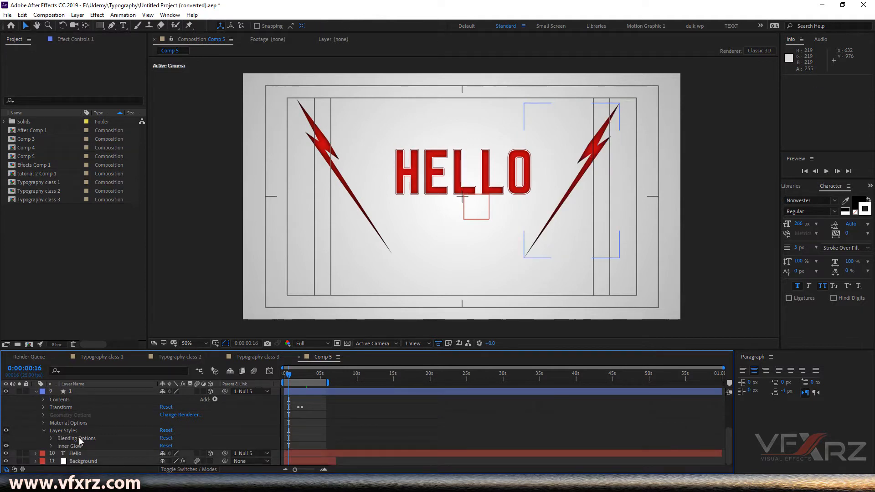
{"action": "left_click", "coordinate": [51, 447]}
{"action": "scroll", "coordinate": [51, 447], "scroll_direction": "down", "scroll_amount": 3}
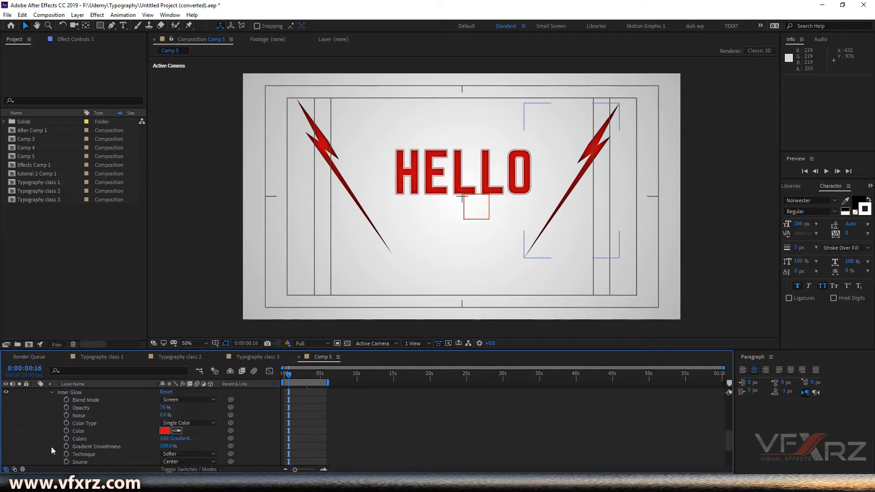
- Set the Inner Glow colour of bolt layer 1 to yellow (FFF600), copying the hex code, and collapse the layer
{"action": "left_click", "coordinate": [165, 430]}
{"action": "left_click", "coordinate": [633, 340]}
{"action": "left_click_drag", "start_coordinate": [634, 377], "coordinate": [634, 369]}
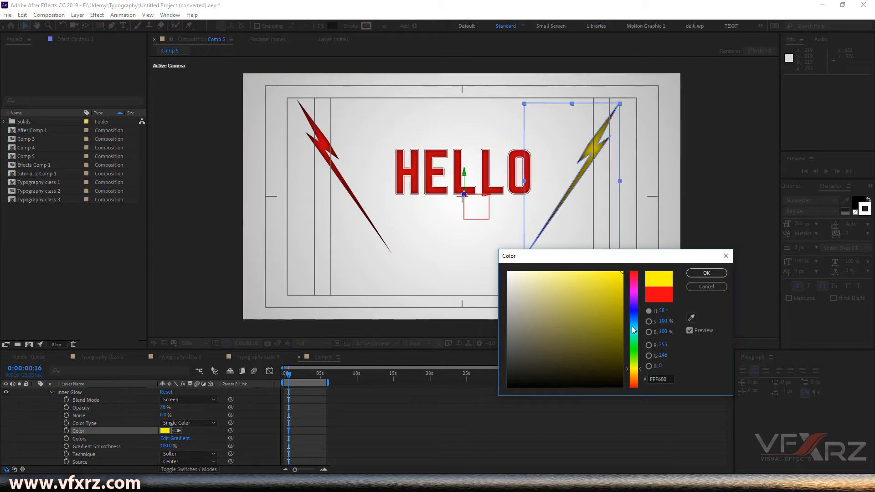
{"action": "left_click", "coordinate": [660, 379]}
{"action": "left_click", "coordinate": [707, 273]}
{"action": "scroll", "coordinate": [89, 415], "scroll_direction": "up", "scroll_amount": 3}
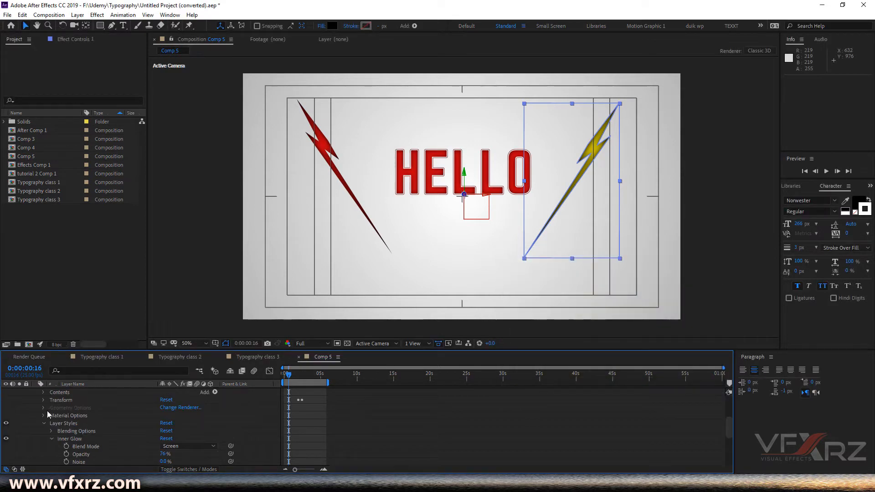
{"action": "scroll", "coordinate": [37, 400], "scroll_direction": "up", "scroll_amount": 2}
{"action": "left_click", "coordinate": [37, 430]}
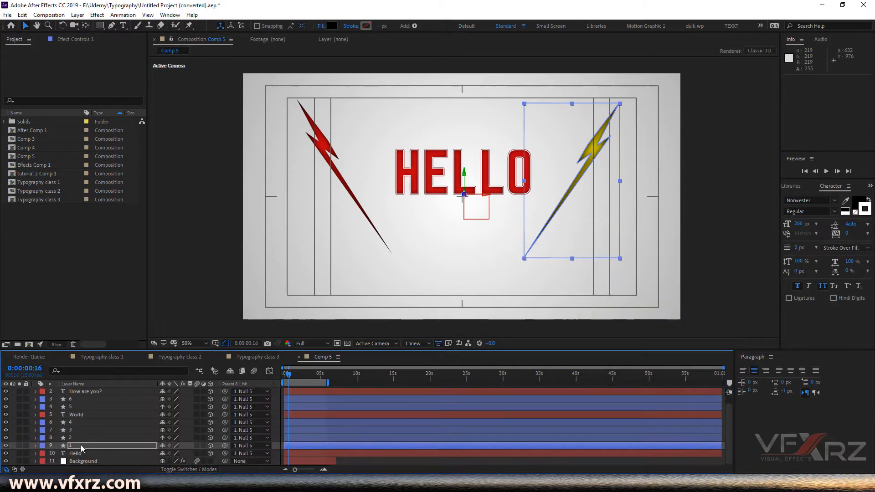
- Set the Inner Glow colour of bolt layer 2 to the copied yellow (FFF600), then deselect and collapse the layer
{"action": "left_click", "coordinate": [30, 430]}
{"action": "left_click", "coordinate": [29, 439]}
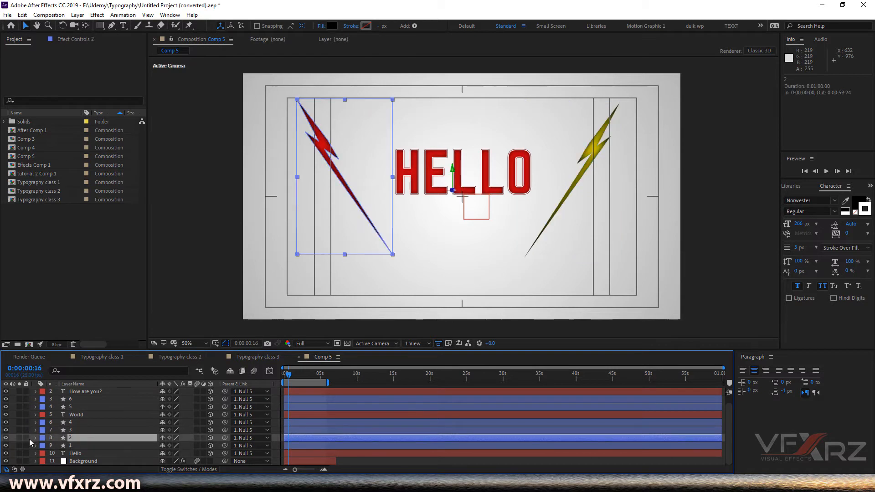
{"action": "left_click", "coordinate": [35, 440]}
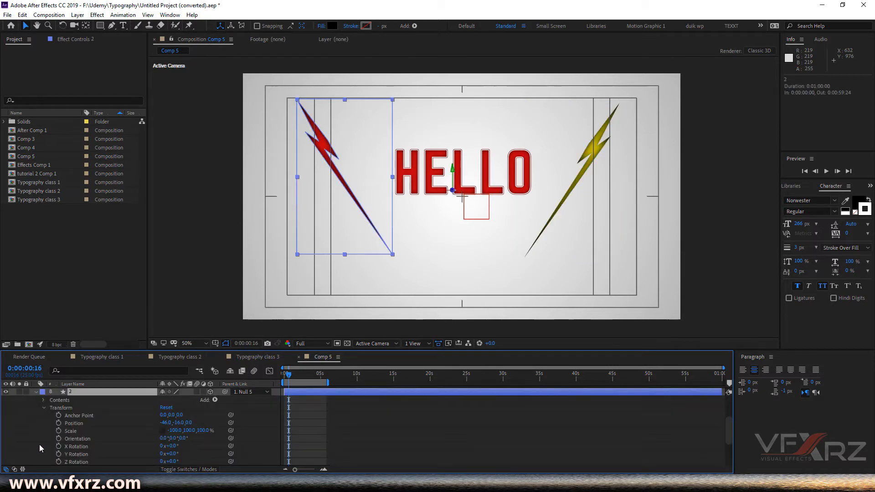
{"action": "left_click", "coordinate": [44, 408]}
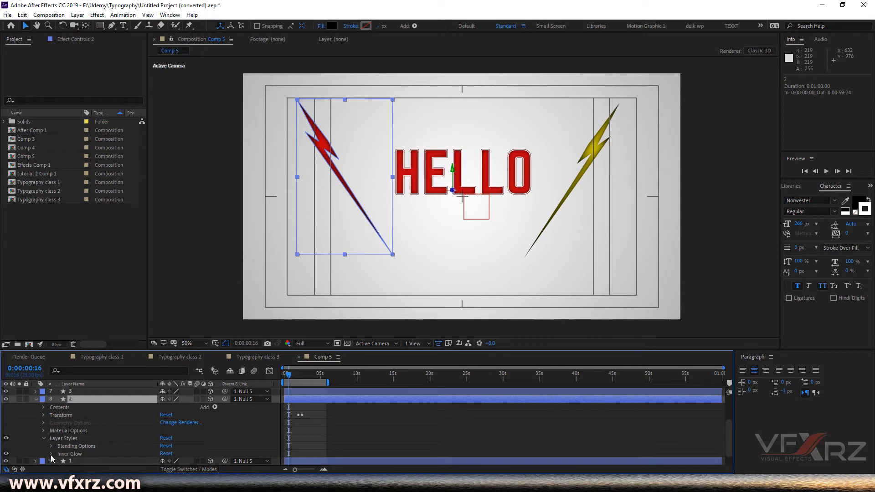
{"action": "left_click", "coordinate": [50, 454]}
{"action": "left_click", "coordinate": [165, 431]}
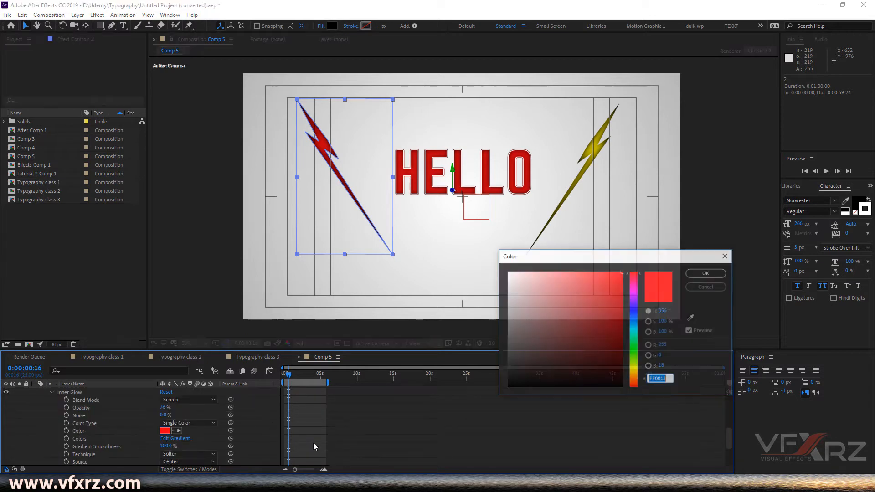
{"action": "key", "text": "ctrl+v"}
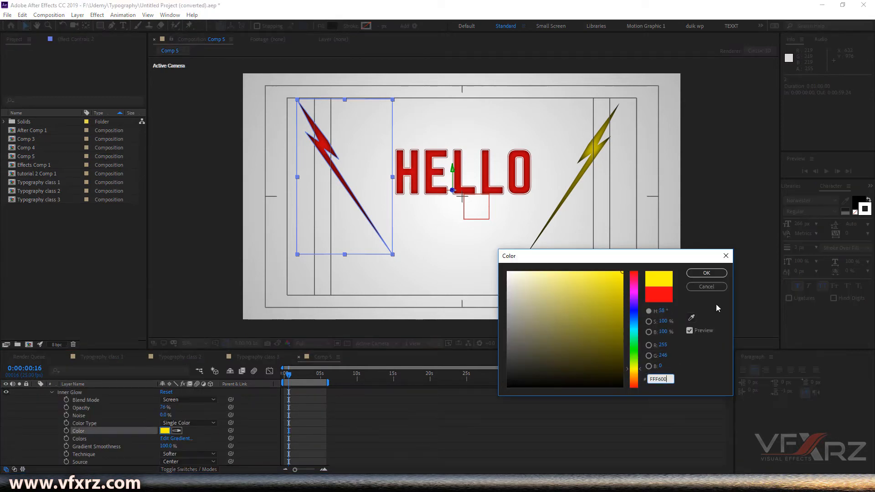
{"action": "left_click", "coordinate": [707, 272]}
{"action": "left_click", "coordinate": [49, 420]}
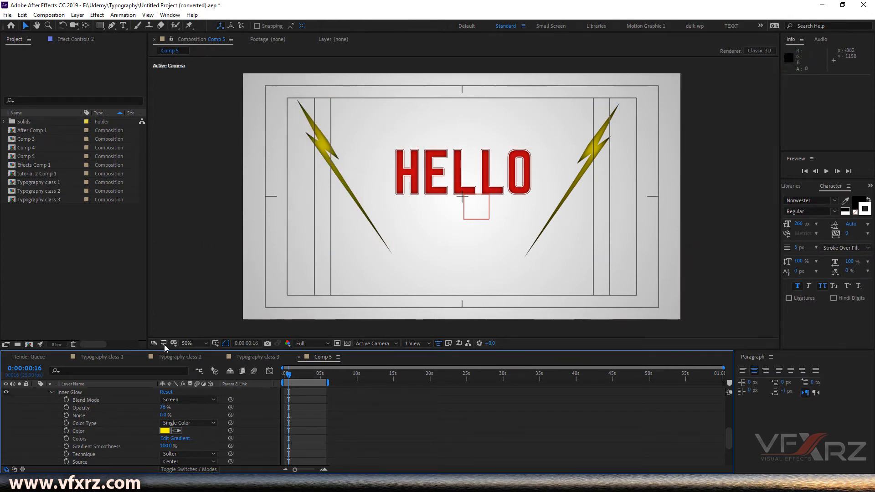
{"action": "scroll", "coordinate": [46, 410], "scroll_direction": "up", "scroll_amount": 6}
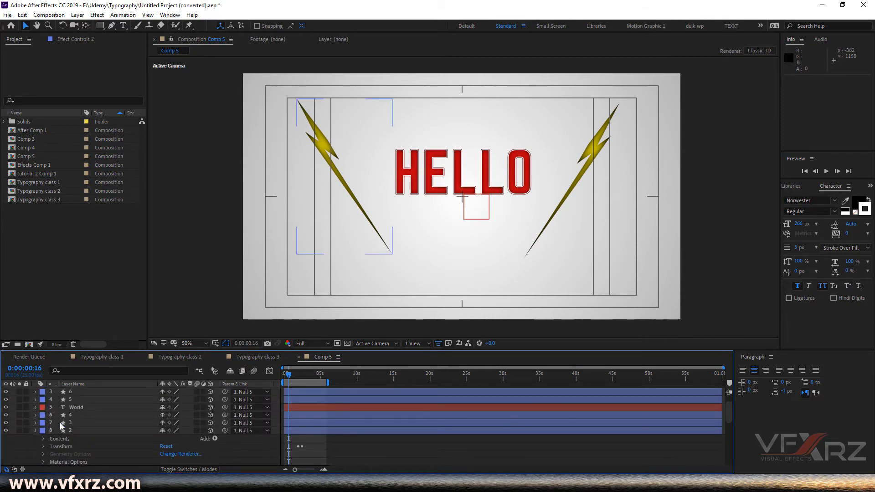
{"action": "left_click", "coordinate": [37, 431]}
- At 0:00:01:22, turn on motion blur for the layers from Null 5 down to Hello and enable it for the composition
{"action": "left_click", "coordinate": [298, 375]}
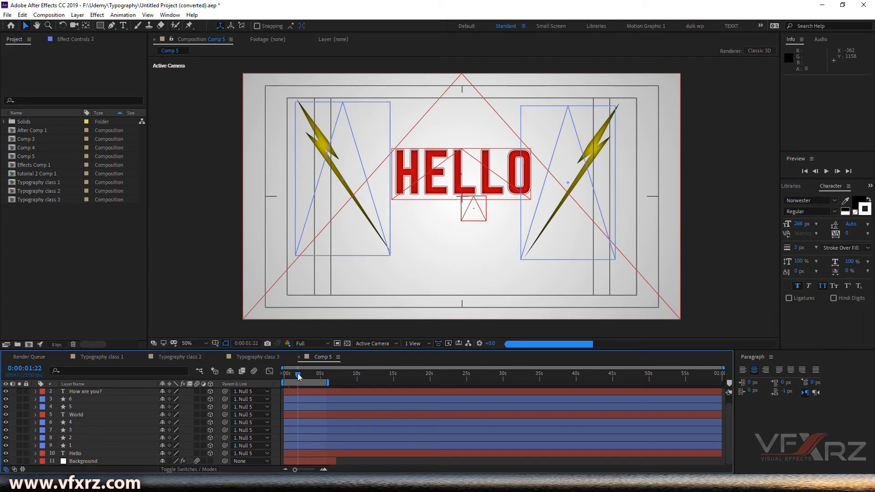
{"action": "scroll", "coordinate": [163, 401], "scroll_direction": "up", "scroll_amount": 1}
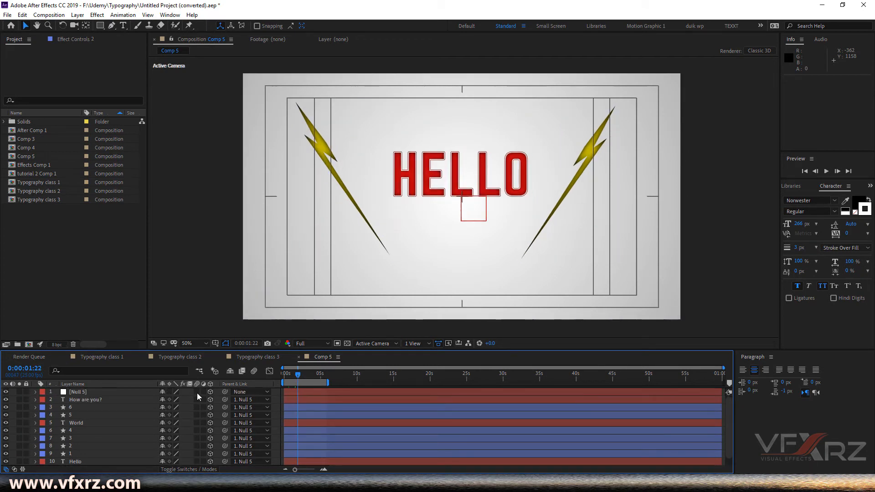
{"action": "left_click_drag", "start_coordinate": [197, 392], "coordinate": [198, 460]}
{"action": "scroll", "coordinate": [139, 436], "scroll_direction": "up", "scroll_amount": 1}
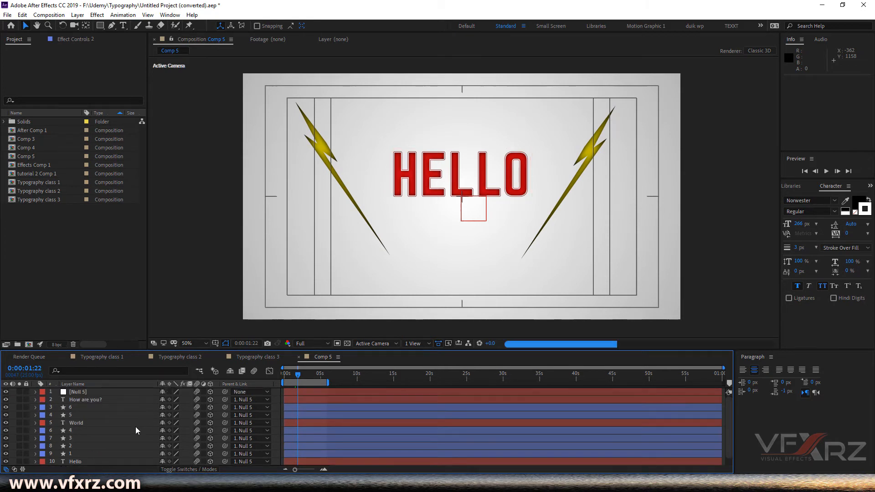
{"action": "left_click", "coordinate": [255, 372]}
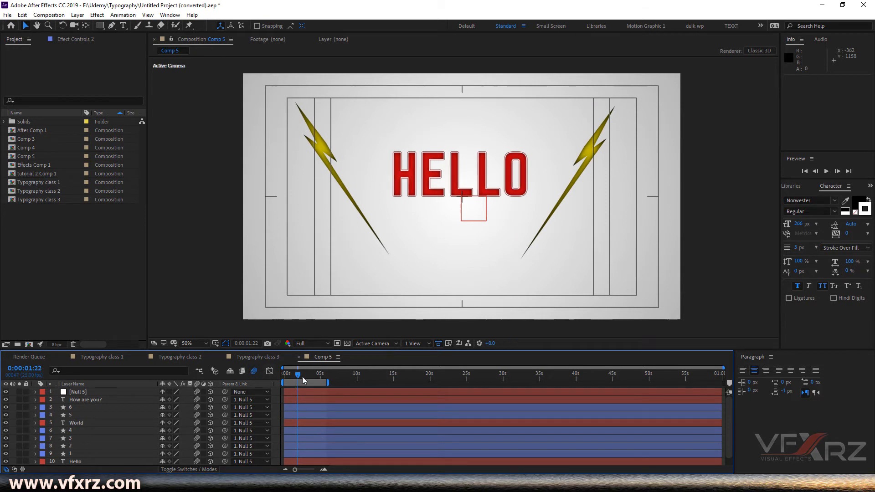
- Preview Comp 5 from the start, then scrub to 0:00:02:08 to examine the motion blur on the World group
{"action": "key", "text": "Home"}
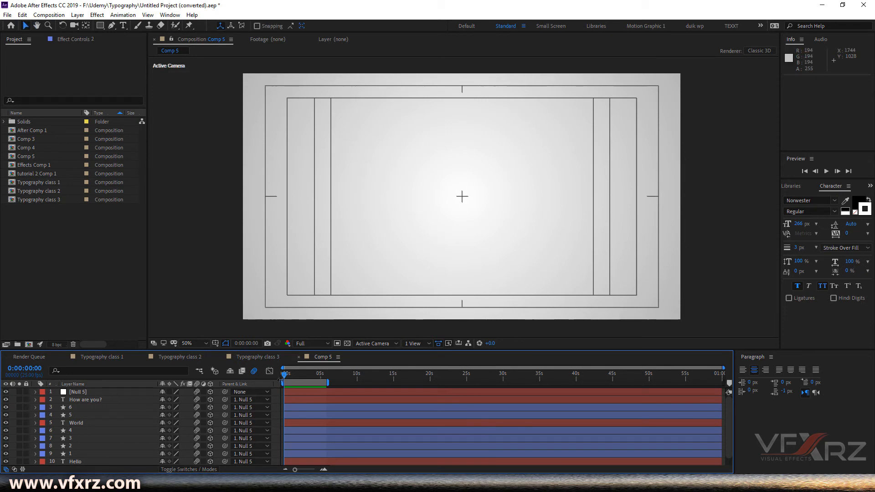
{"action": "key", "text": "space"}
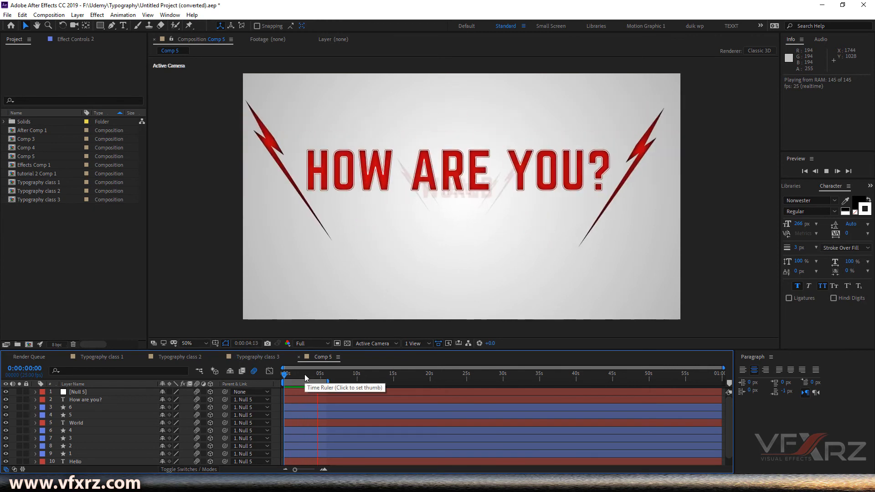
{"action": "left_click", "coordinate": [305, 374]}
{"action": "key", "text": "Home"}
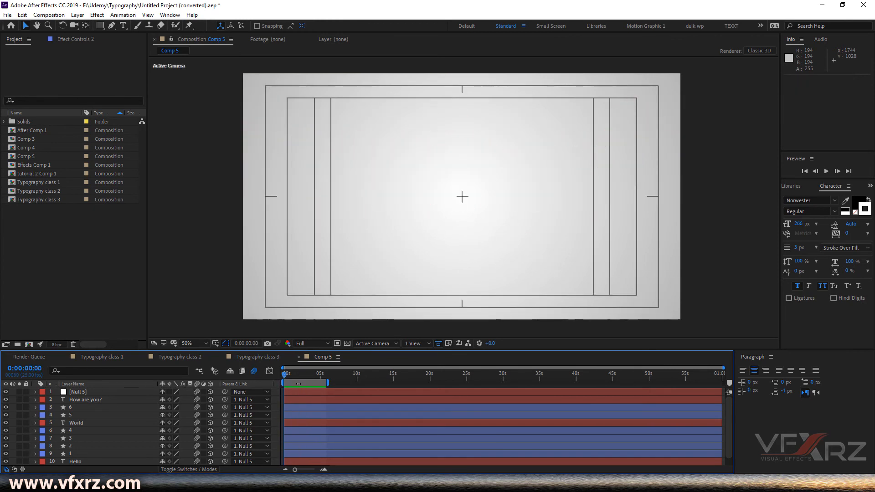
{"action": "mouse_move", "coordinate": [305, 379]}
{"action": "left_mouse_down"}
{"action": "mouse_move", "coordinate": [322, 382]}
{"action": "mouse_move", "coordinate": [301, 376]}
{"action": "left_mouse_up"}
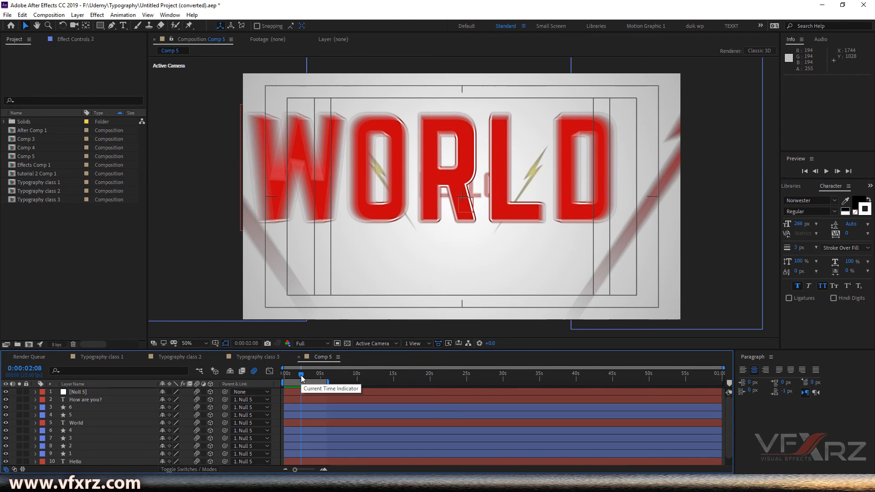